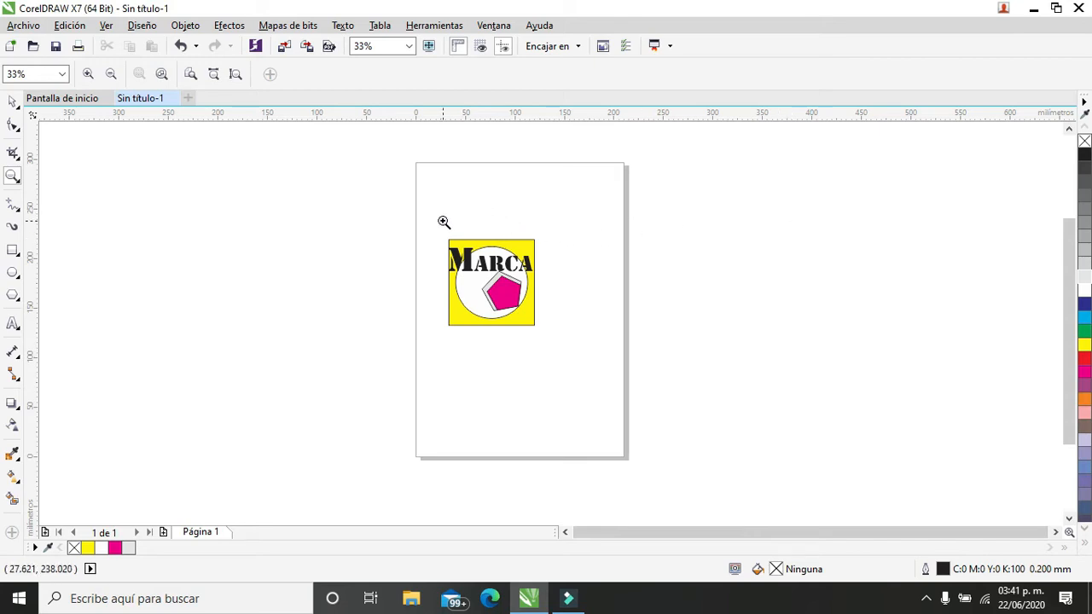
Group the five objects of the MARCA logo and move the group up and to the left on the page
{"action": "left_click_drag", "start_coordinate": [405, 199], "coordinate": [600, 380]}
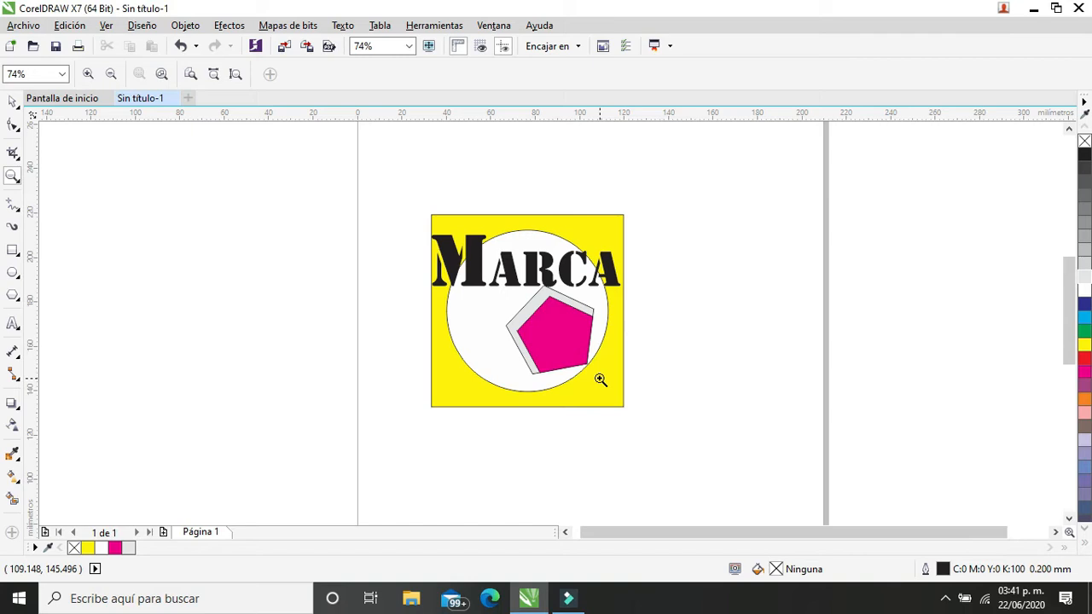
{"action": "left_click", "coordinate": [12, 101]}
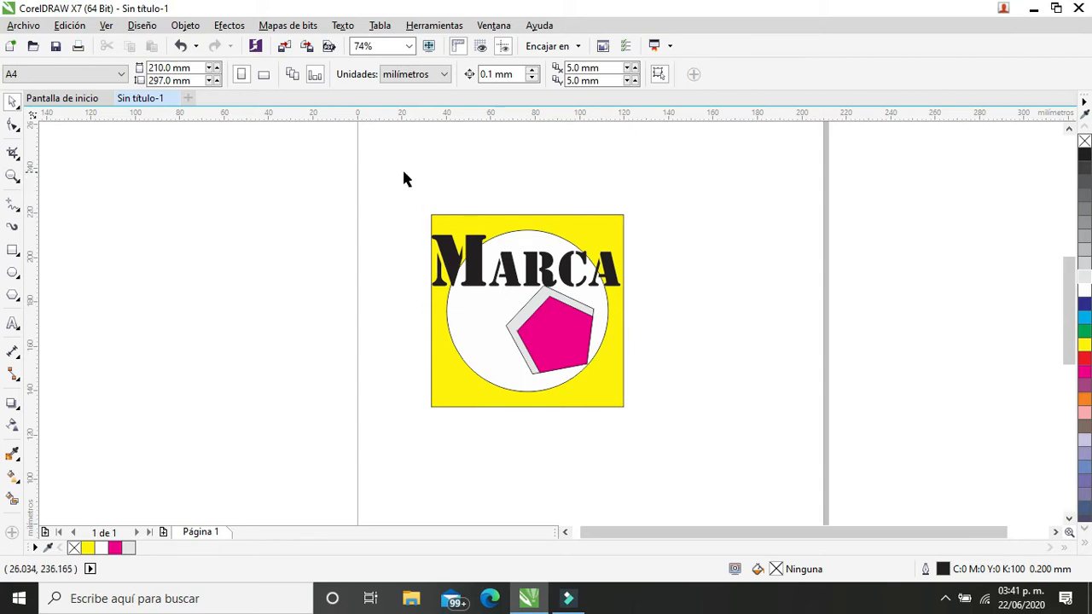
{"action": "left_click_drag", "start_coordinate": [390, 179], "coordinate": [663, 472]}
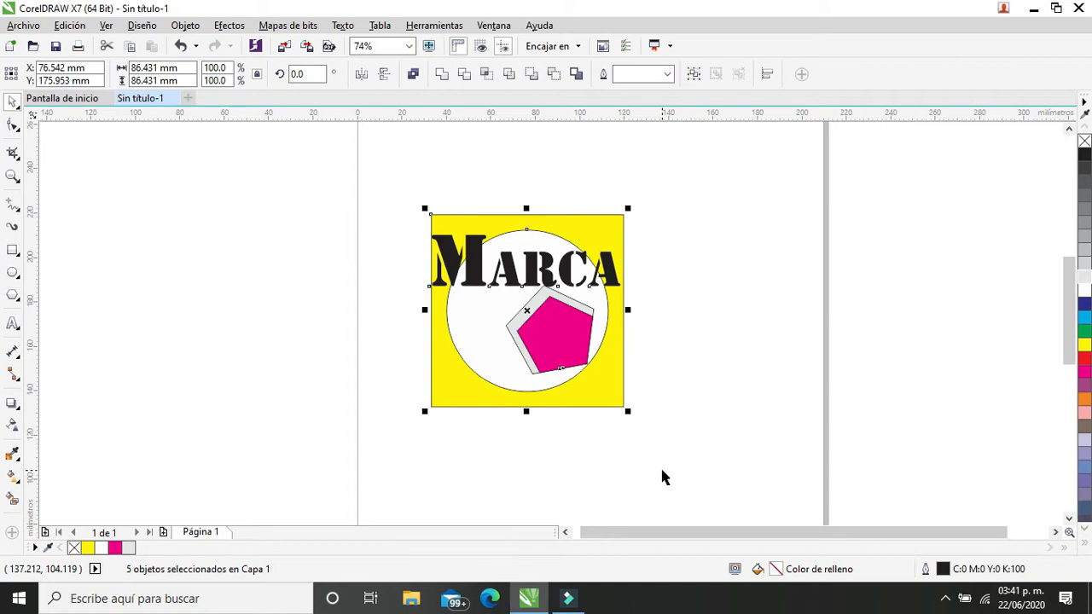
{"action": "left_click", "coordinate": [693, 75]}
{"action": "left_click_drag", "start_coordinate": [531, 310], "coordinate": [497, 249]}
{"action": "scroll", "coordinate": [714, 307], "scroll_direction": "down", "scroll_amount": 1}
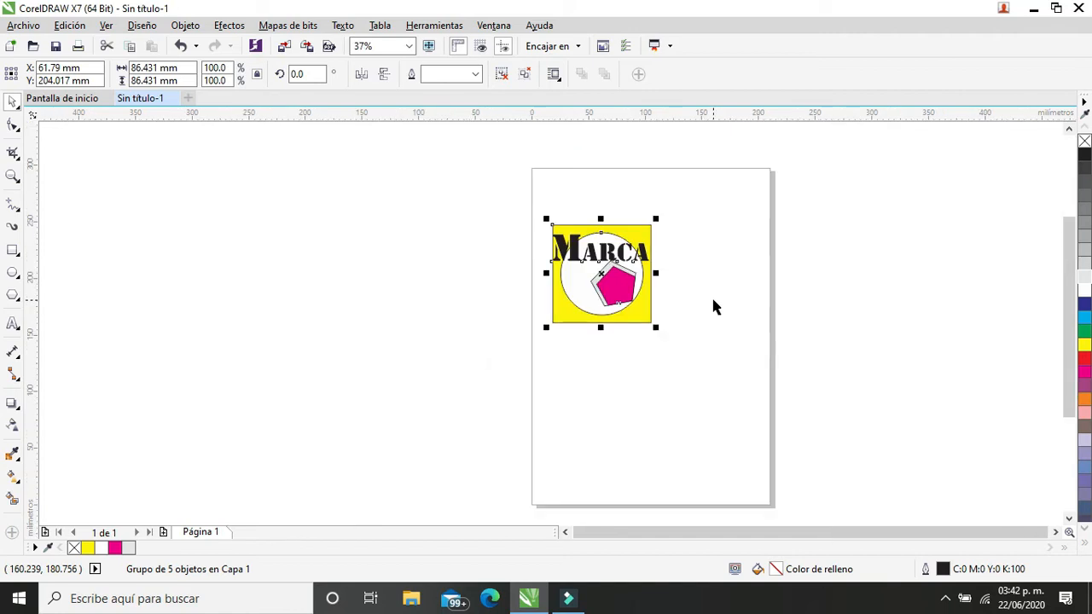
Draw a rectangle about 90 mm wide and 20 mm high below the MARCA logo
{"action": "left_click", "coordinate": [13, 250]}
{"action": "left_click_drag", "start_coordinate": [560, 359], "coordinate": [659, 380]}
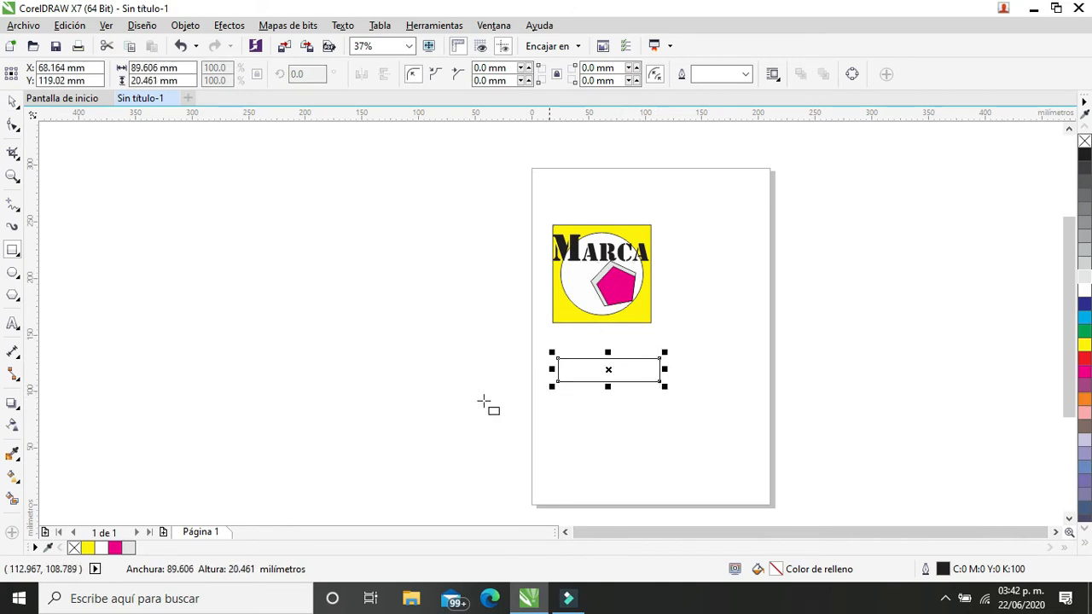
{"action": "left_click", "coordinate": [12, 99]}
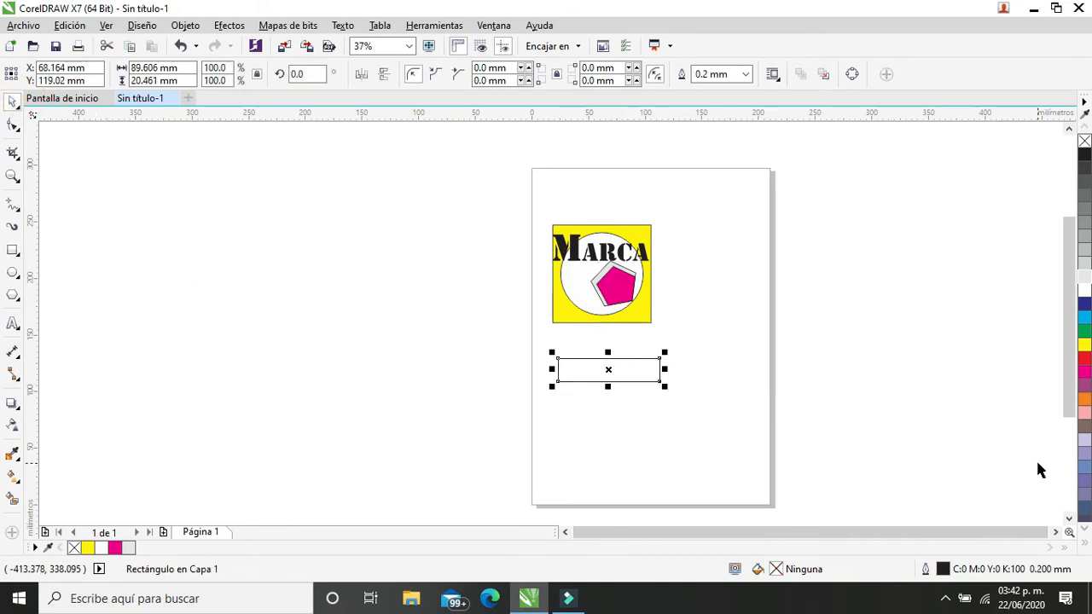
Fill the new rectangle with purple (C:20 M:80 Y:0 K:20) and move it up and right, closer to the logo
{"action": "left_click", "coordinate": [1084, 385]}
{"action": "left_click_drag", "start_coordinate": [613, 371], "coordinate": [641, 344]}
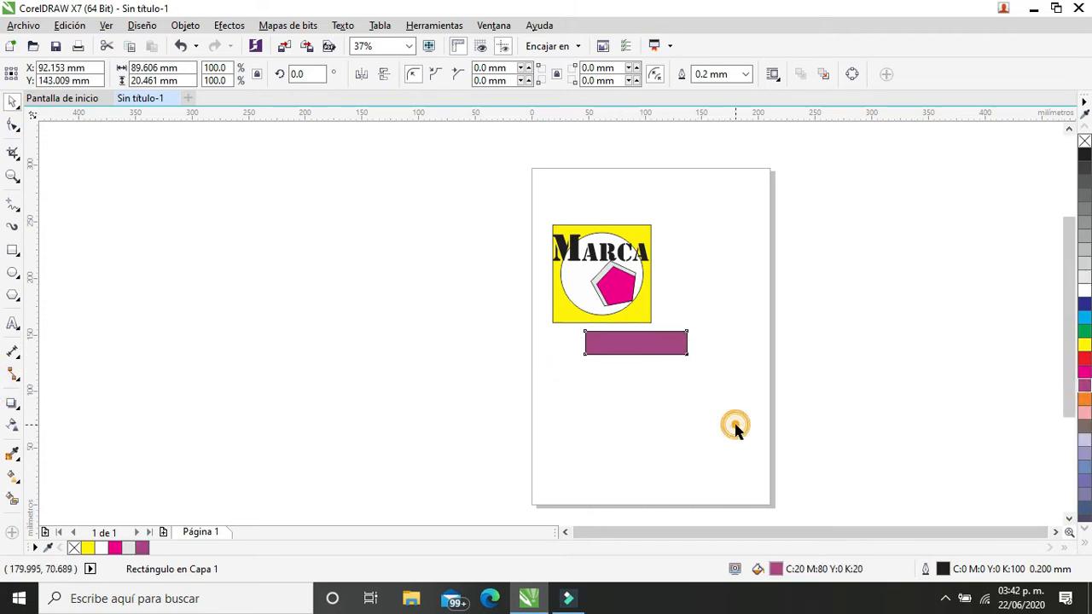
{"action": "left_click", "coordinate": [735, 427]}
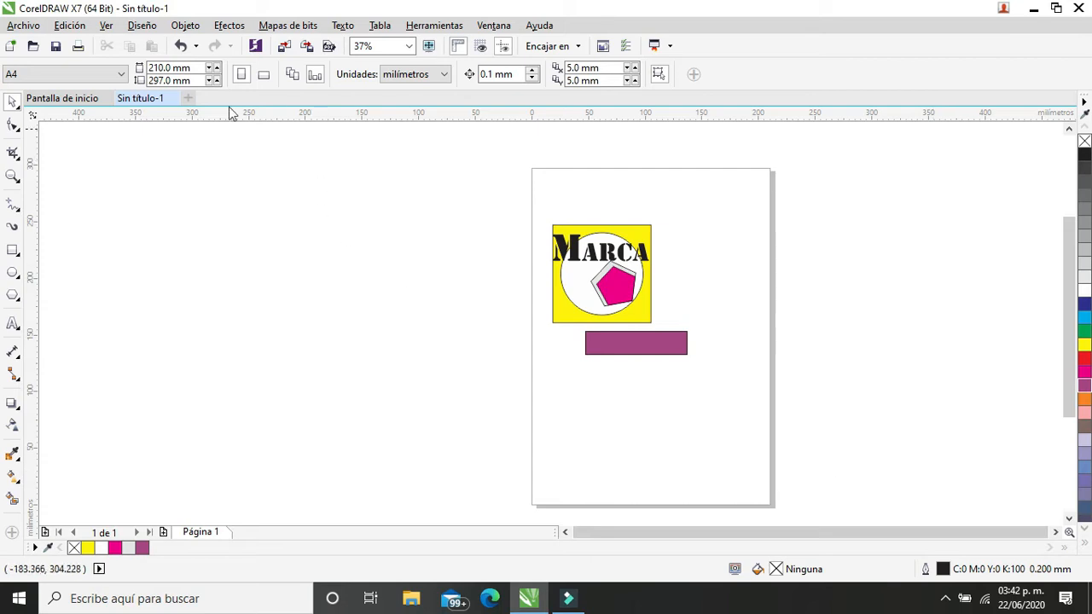
Open the Position transformation settings for objects
{"action": "left_click", "coordinate": [195, 28]}
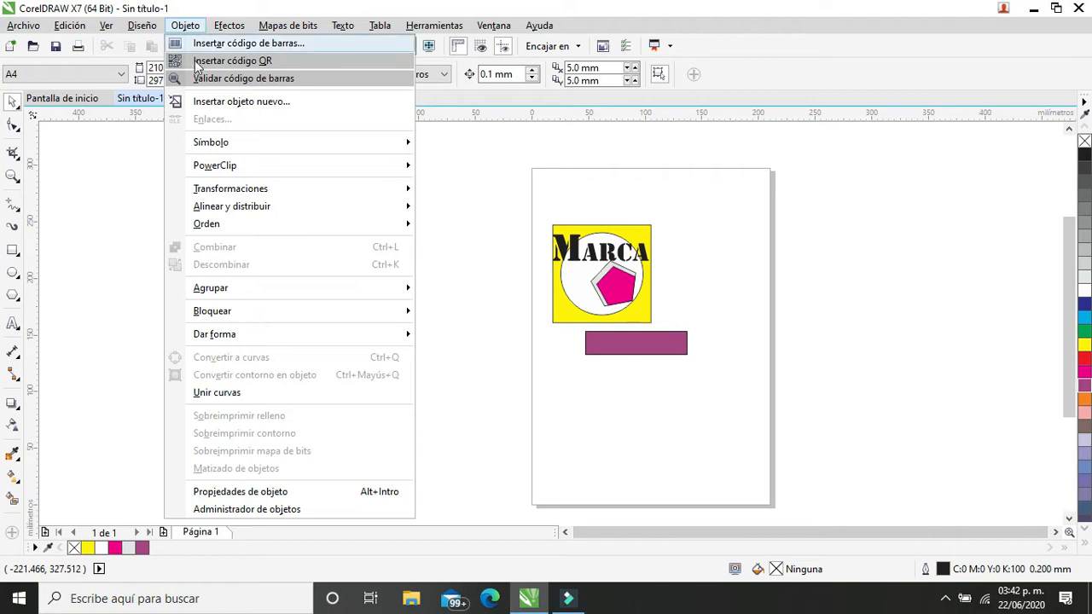
{"action": "mouse_move", "coordinate": [246, 197]}
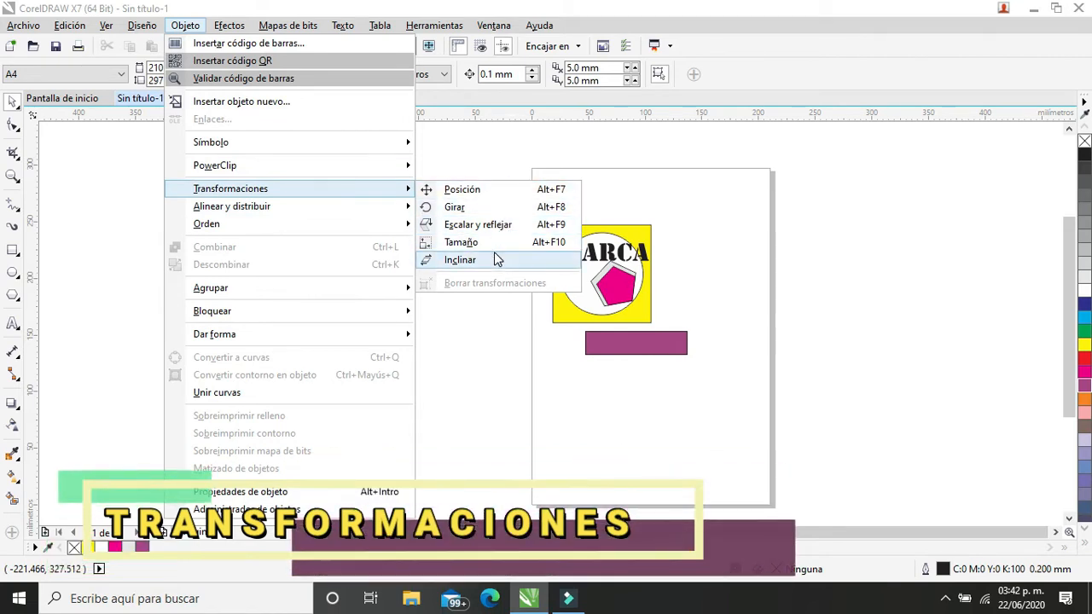
{"action": "left_click", "coordinate": [493, 198]}
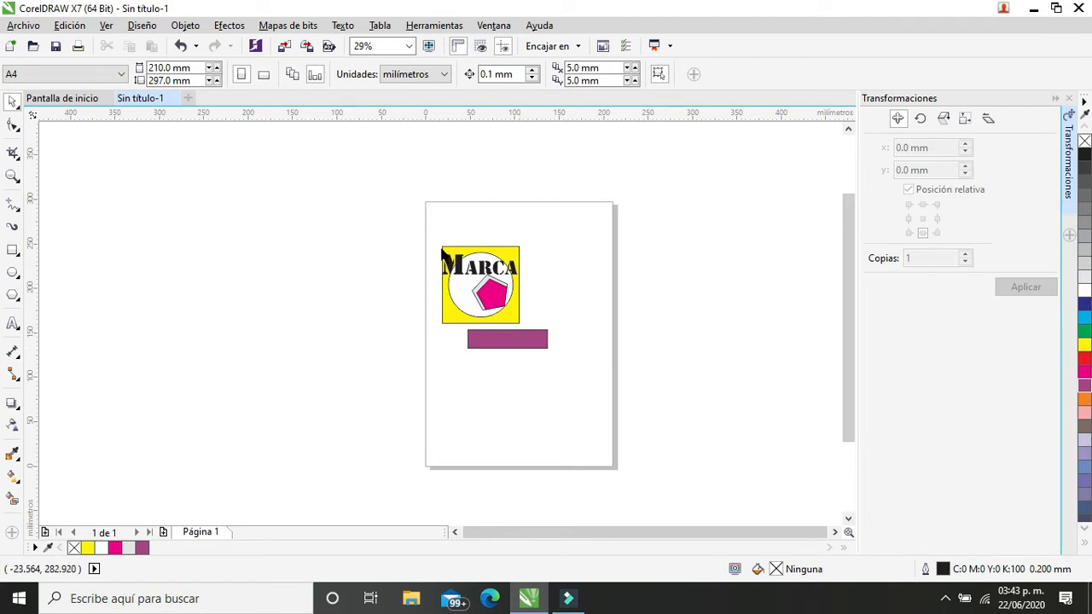
Move the purple rectangle down and left under the logo and set its relative position reference to the middle-right point
{"action": "left_click", "coordinate": [524, 347]}
{"action": "left_click_drag", "start_coordinate": [504, 339], "coordinate": [484, 364]}
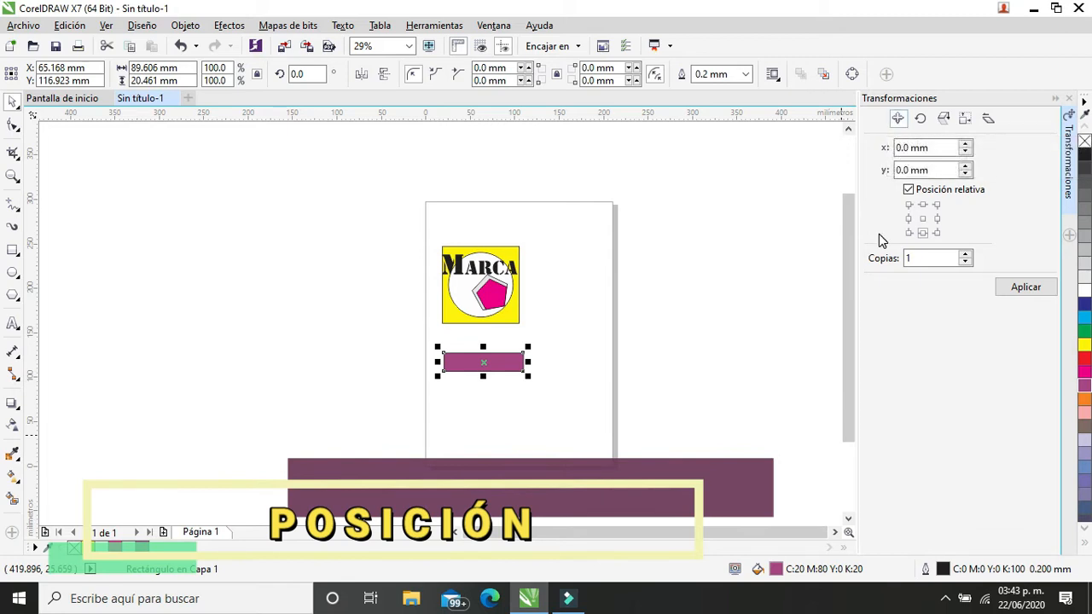
{"action": "left_click", "coordinate": [937, 219]}
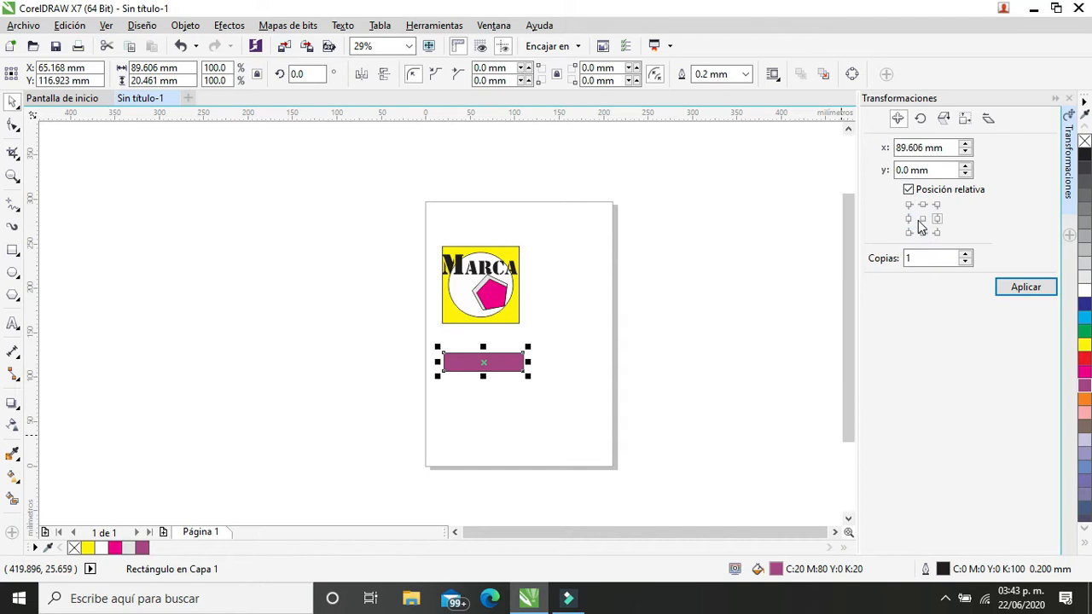
{"action": "left_click", "coordinate": [922, 219]}
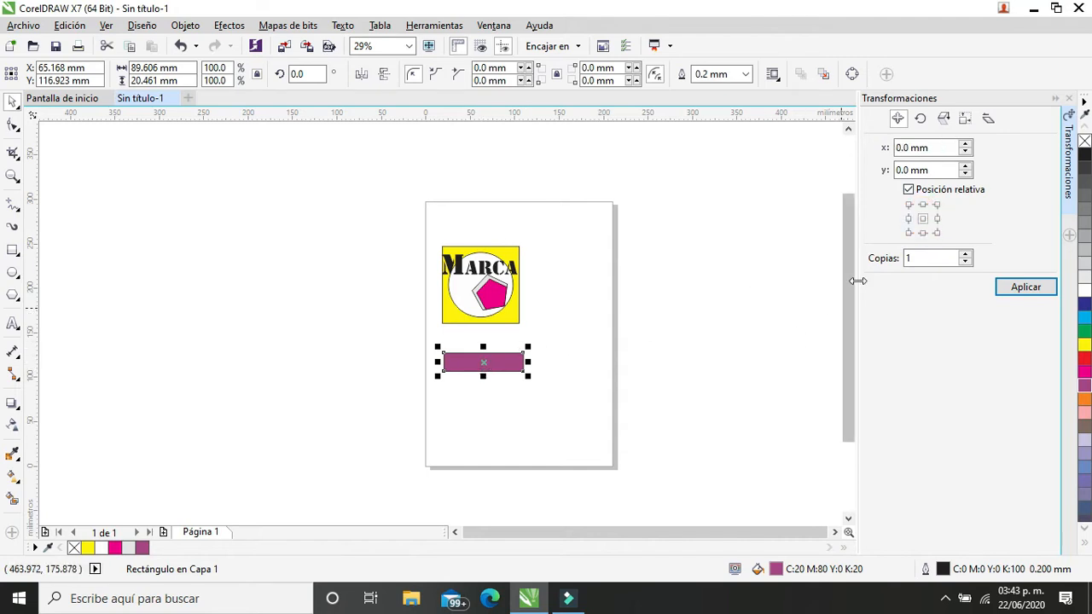
{"action": "left_click", "coordinate": [938, 220]}
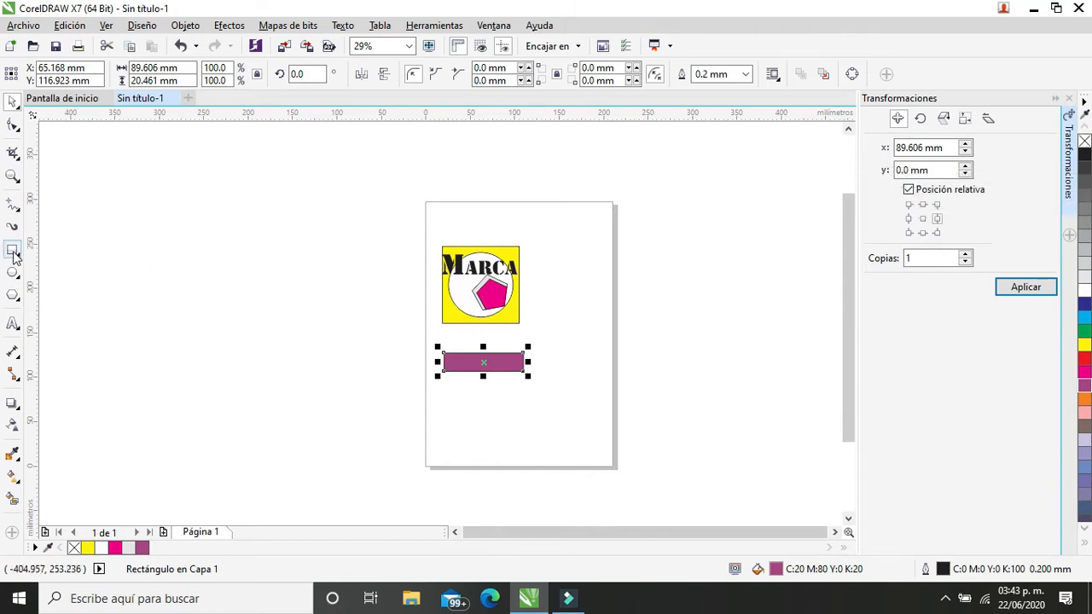
{"action": "left_click", "coordinate": [15, 210]}
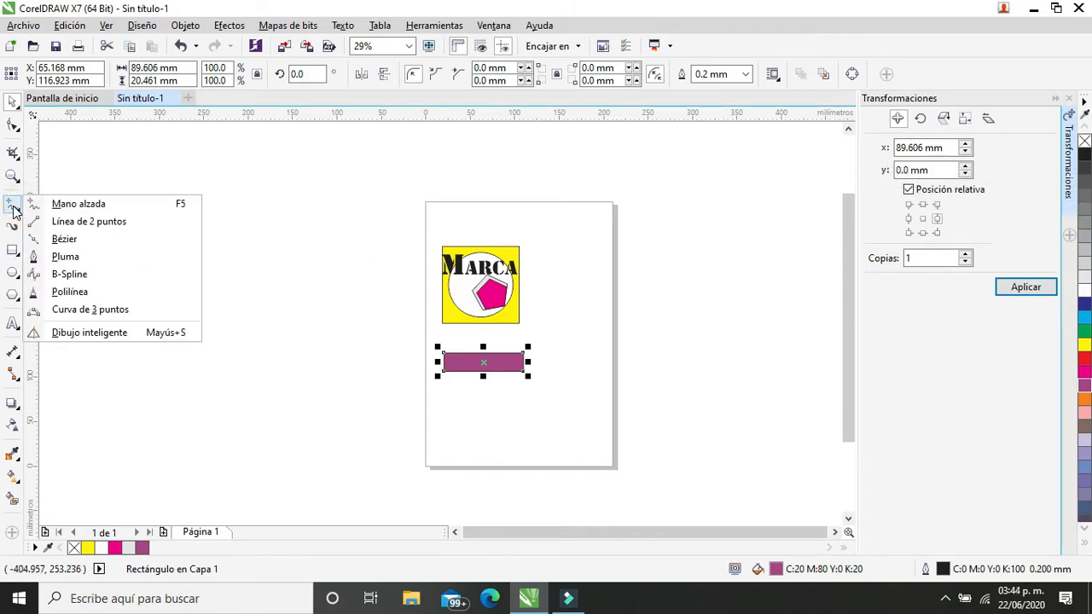
{"action": "left_click", "coordinate": [94, 239]}
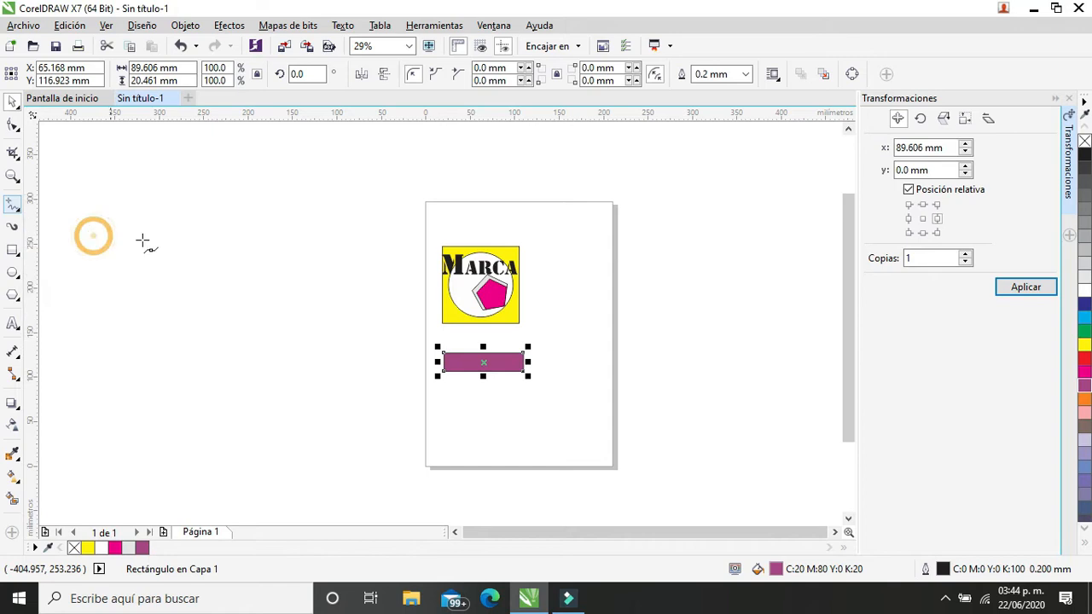
{"action": "left_click", "coordinate": [253, 210]}
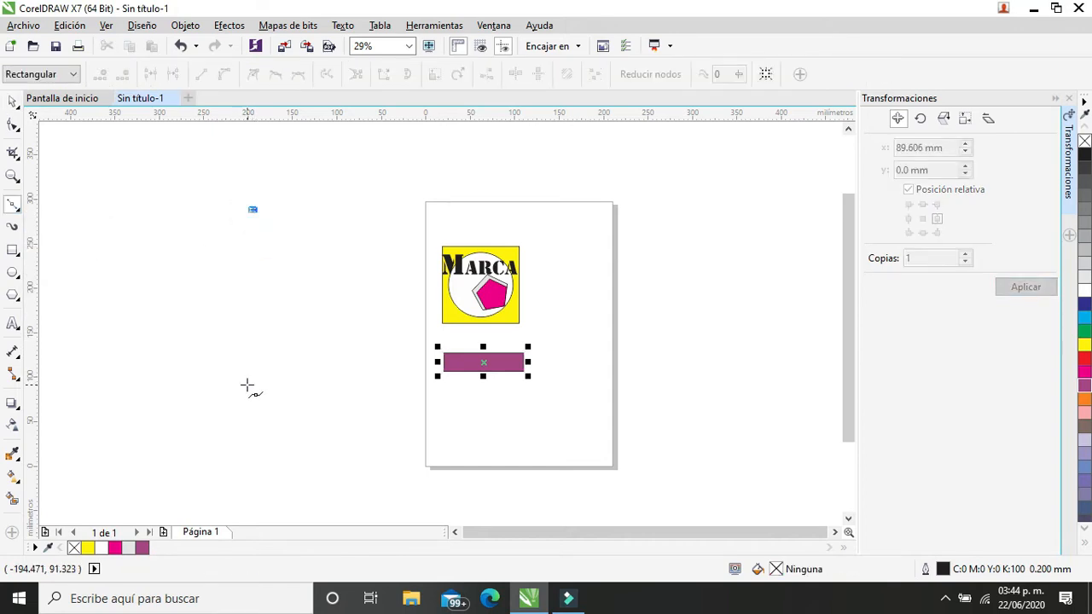
{"action": "left_click", "coordinate": [251, 386]}
{"action": "key", "text": "space"}
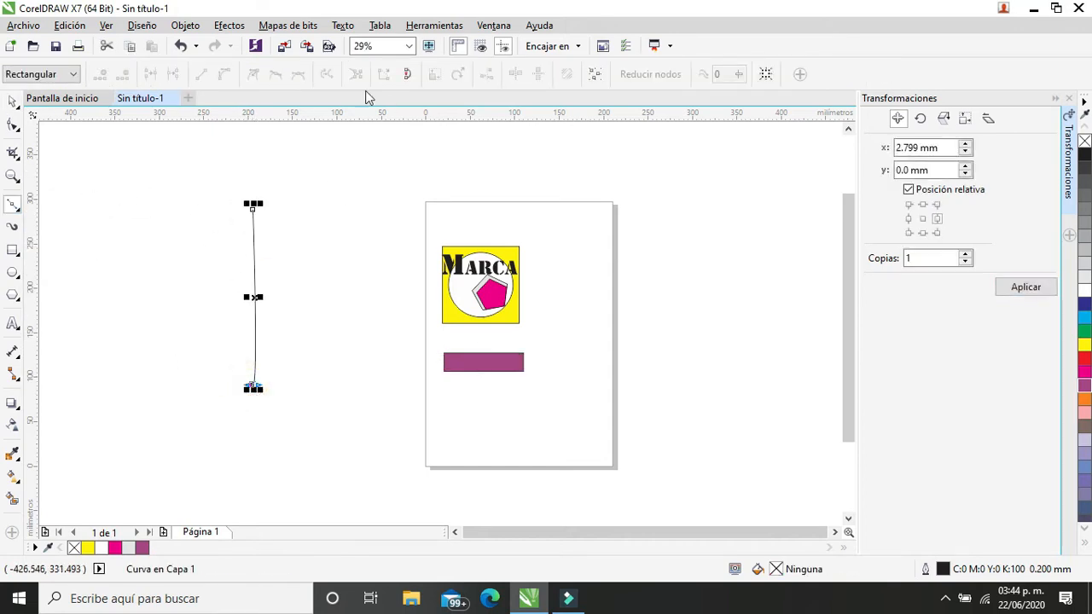
{"action": "left_click", "coordinate": [12, 101]}
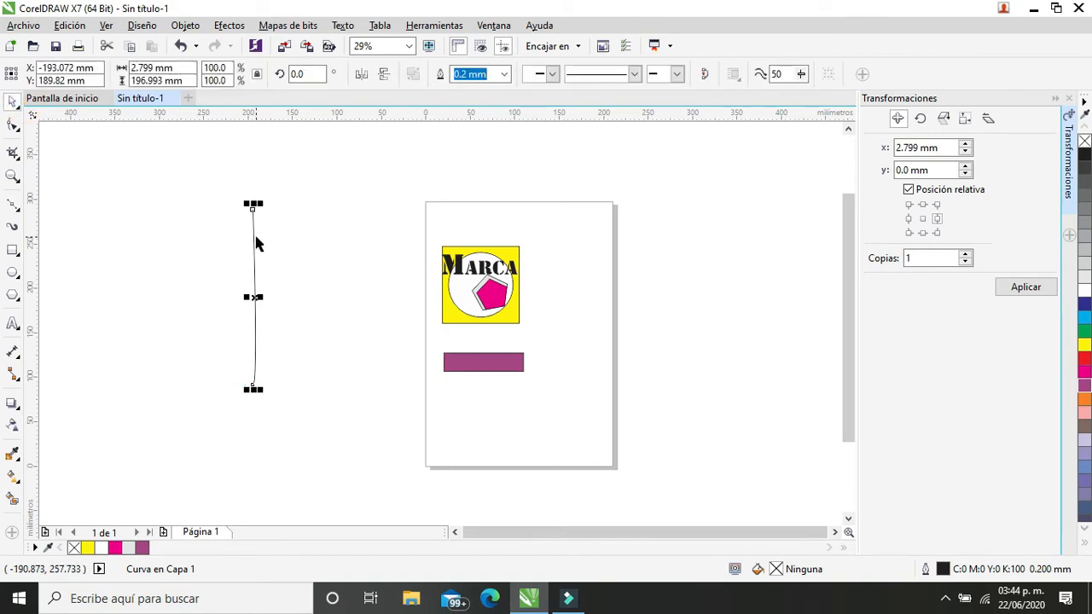
{"action": "key", "text": "Delete"}
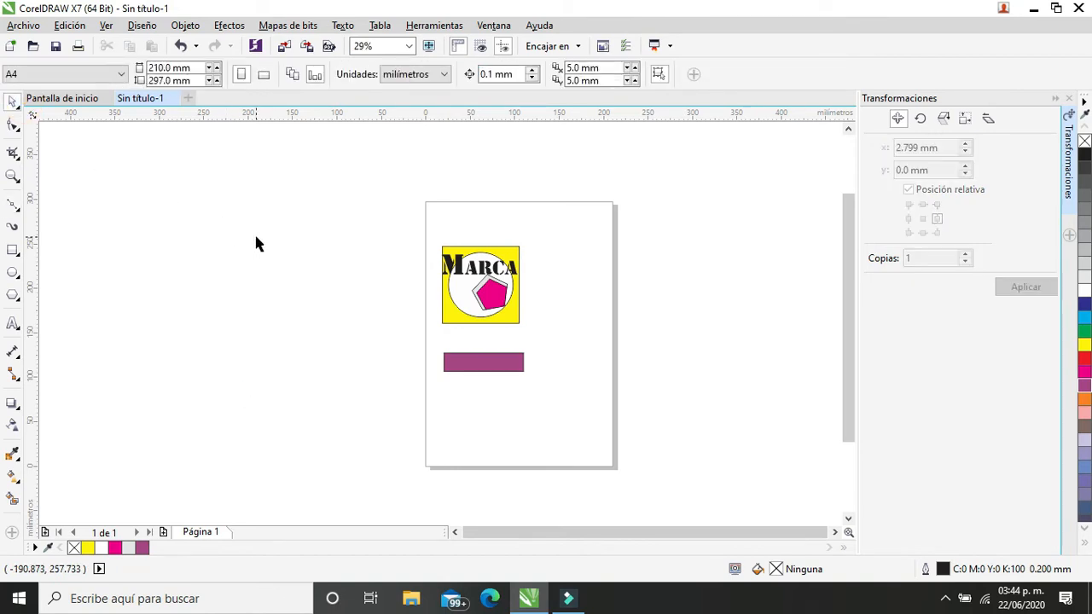
Draw a straight vertical line left of the page with the Bézier tool, undoing the extra diagonal segment
{"action": "left_click", "coordinate": [15, 203]}
{"action": "left_click", "coordinate": [287, 183]}
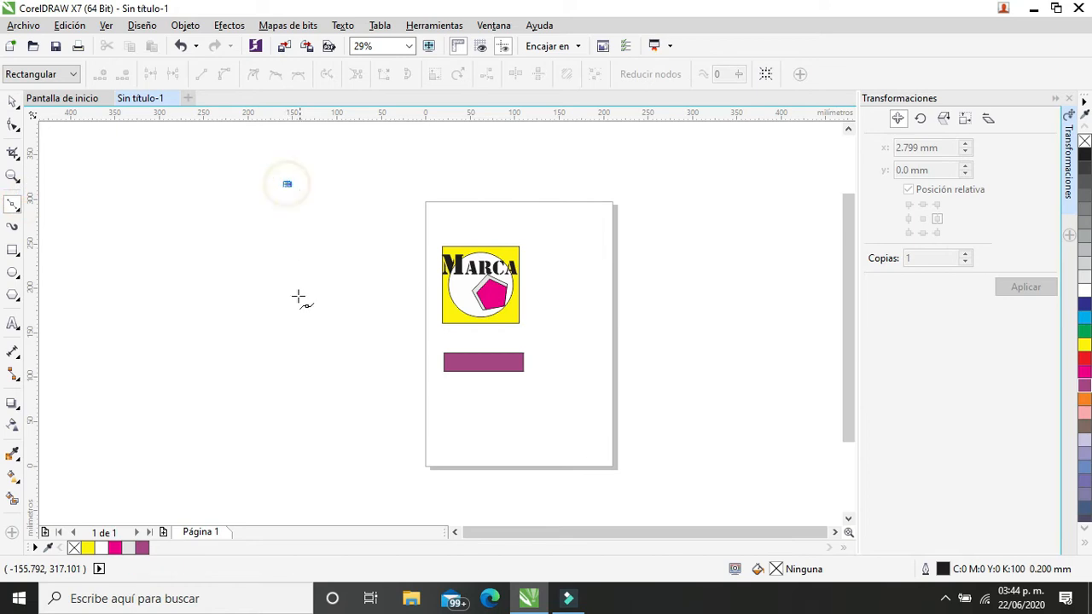
{"action": "left_click", "coordinate": [286, 343]}
{"action": "left_click", "coordinate": [205, 255]}
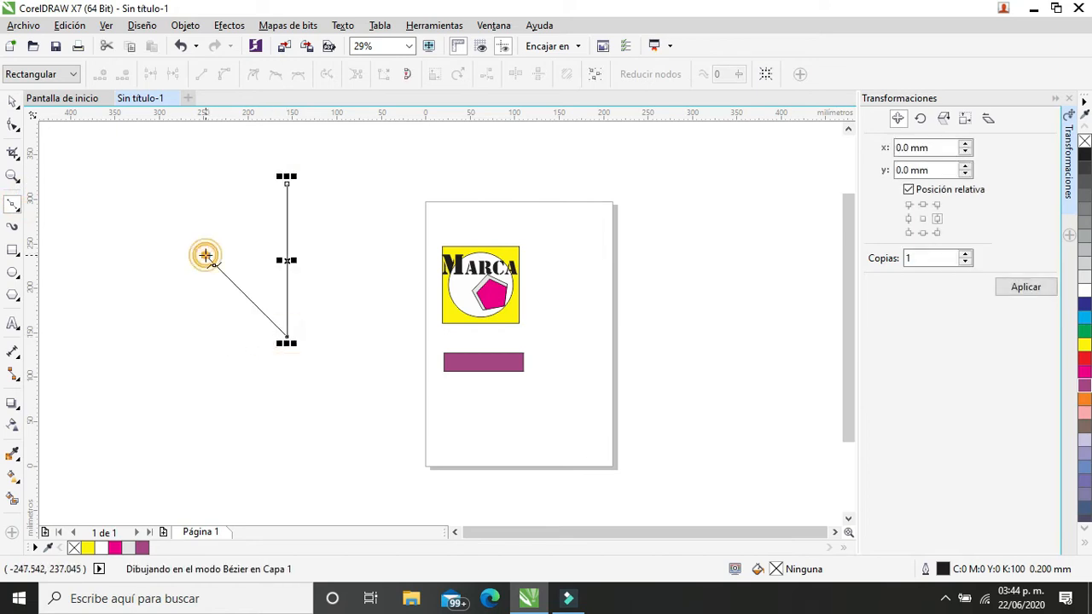
{"action": "left_click", "coordinate": [180, 45]}
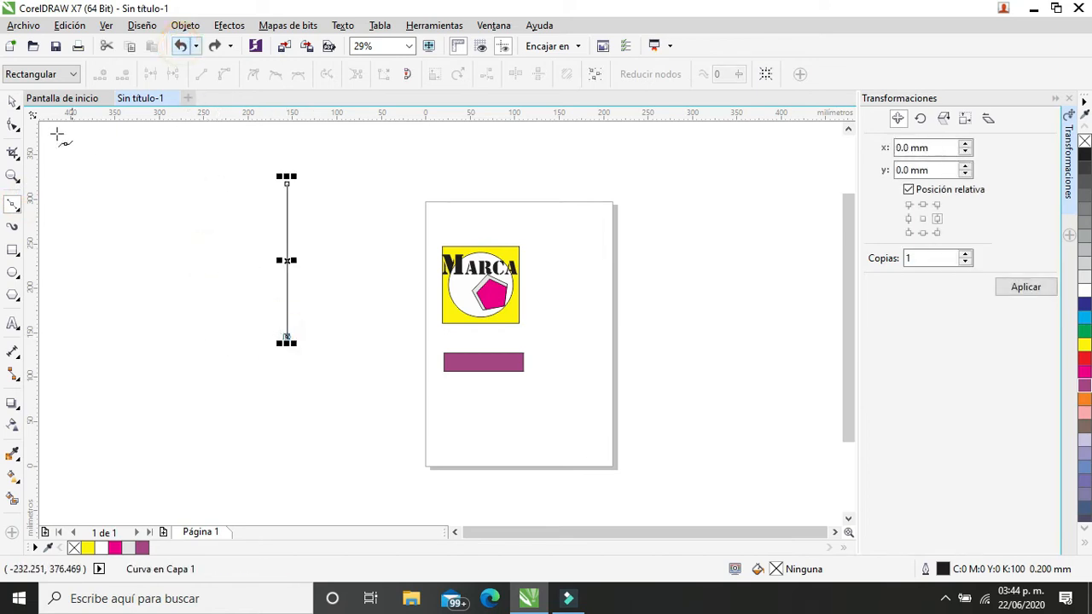
{"action": "left_click", "coordinate": [13, 101]}
Draw a horizontal line about 205 mm long with the Bézier tool and center it across the vertical line
{"action": "left_click", "coordinate": [13, 203]}
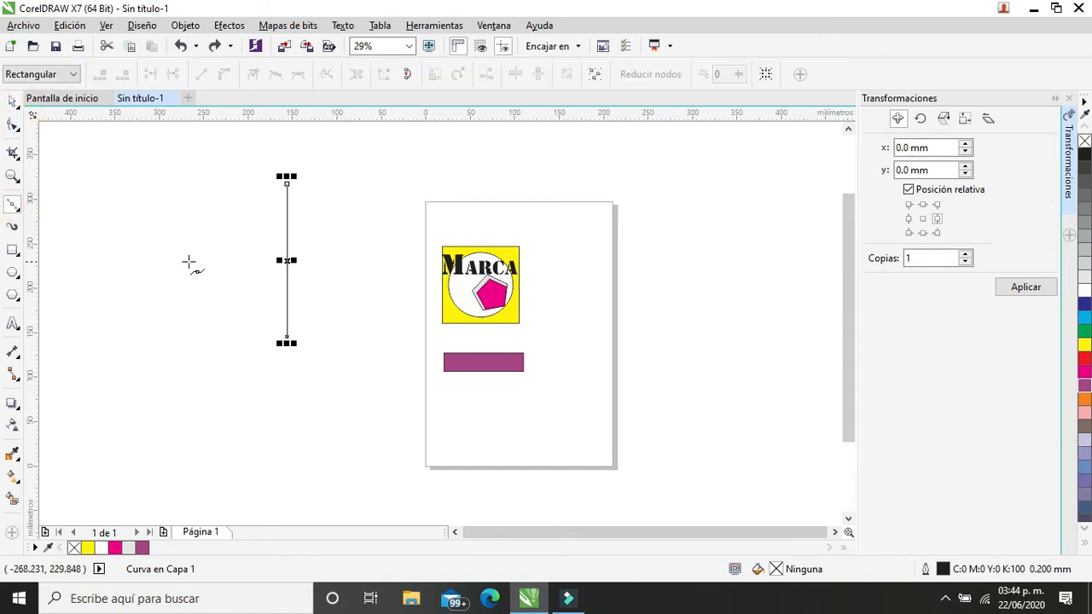
{"action": "left_click", "coordinate": [186, 260]}
{"action": "left_click", "coordinate": [381, 259]}
{"action": "double_click", "coordinate": [380, 260]}
{"action": "left_click", "coordinate": [13, 101]}
{"action": "left_click_drag", "start_coordinate": [283, 264], "coordinate": [284, 259]}
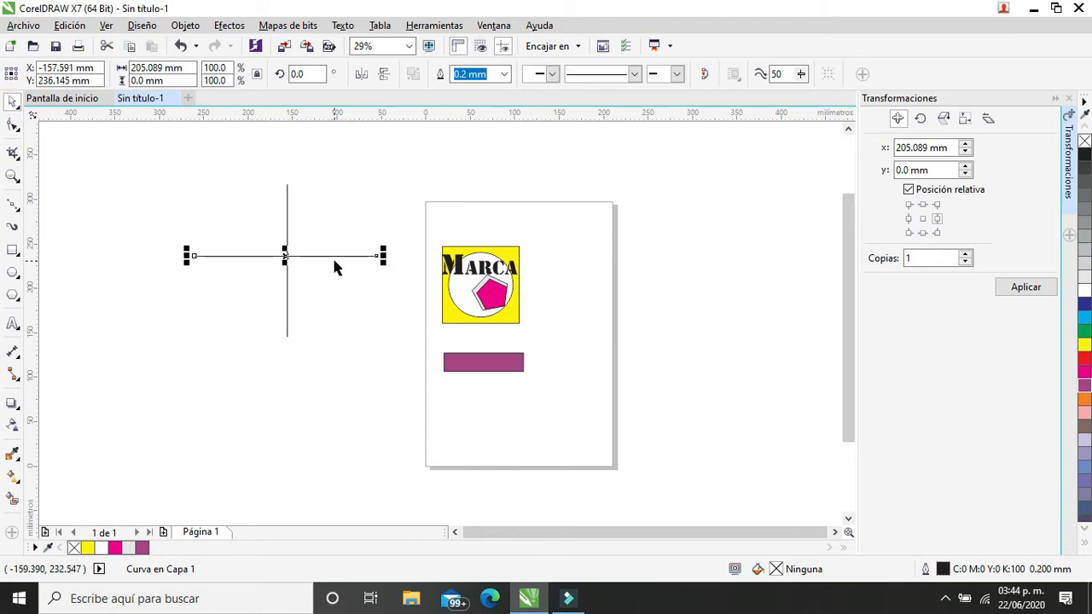
Add the artistic text label "x" in 24 pt Arial at the right end of the horizontal line
{"action": "scroll", "coordinate": [333, 265], "scroll_direction": "up", "scroll_amount": 4}
{"action": "scroll", "coordinate": [307, 231], "scroll_direction": "down", "scroll_amount": 4}
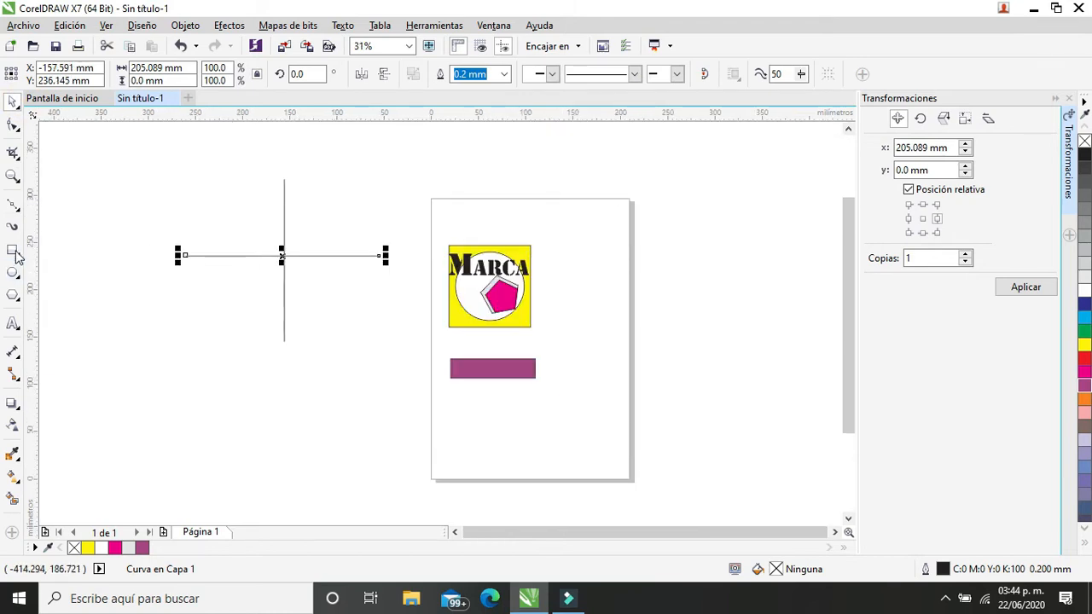
{"action": "left_click", "coordinate": [13, 324]}
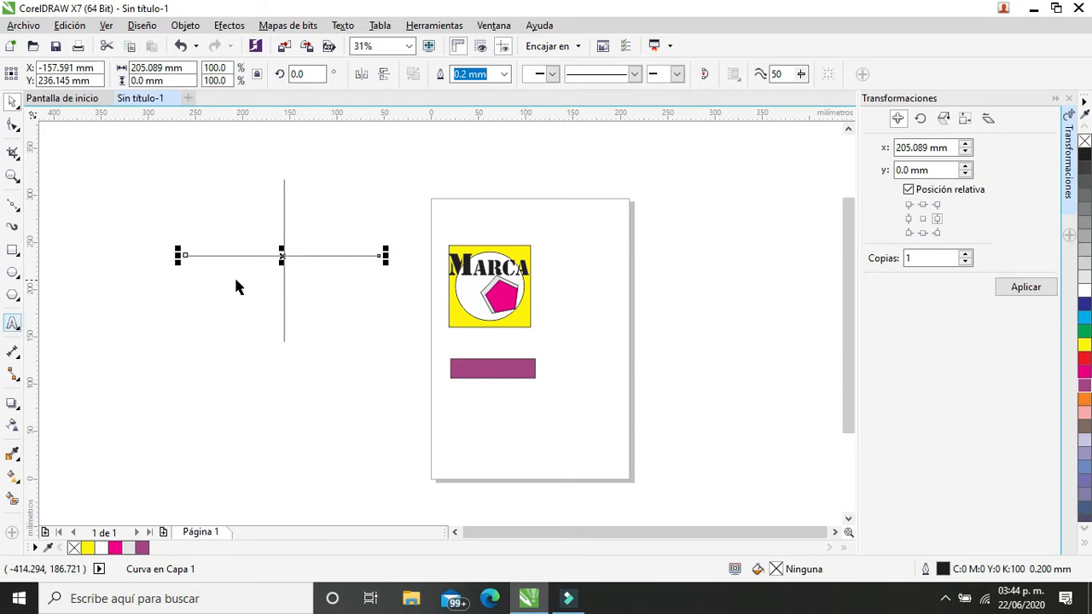
{"action": "key", "text": "space"}
{"action": "left_click", "coordinate": [186, 188]}
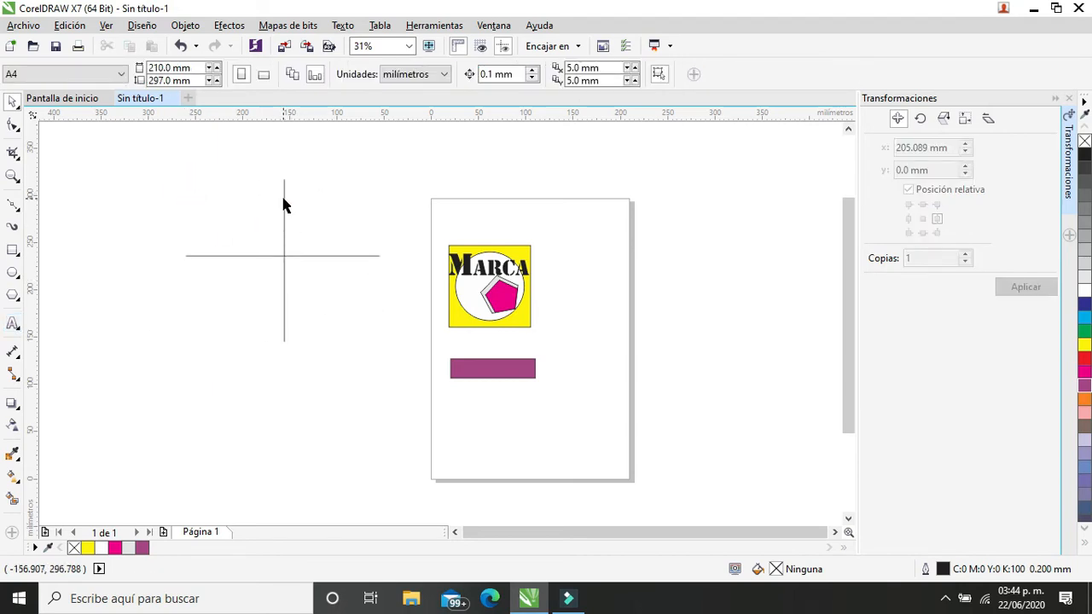
{"action": "scroll", "coordinate": [284, 205], "scroll_direction": "up", "scroll_amount": 2}
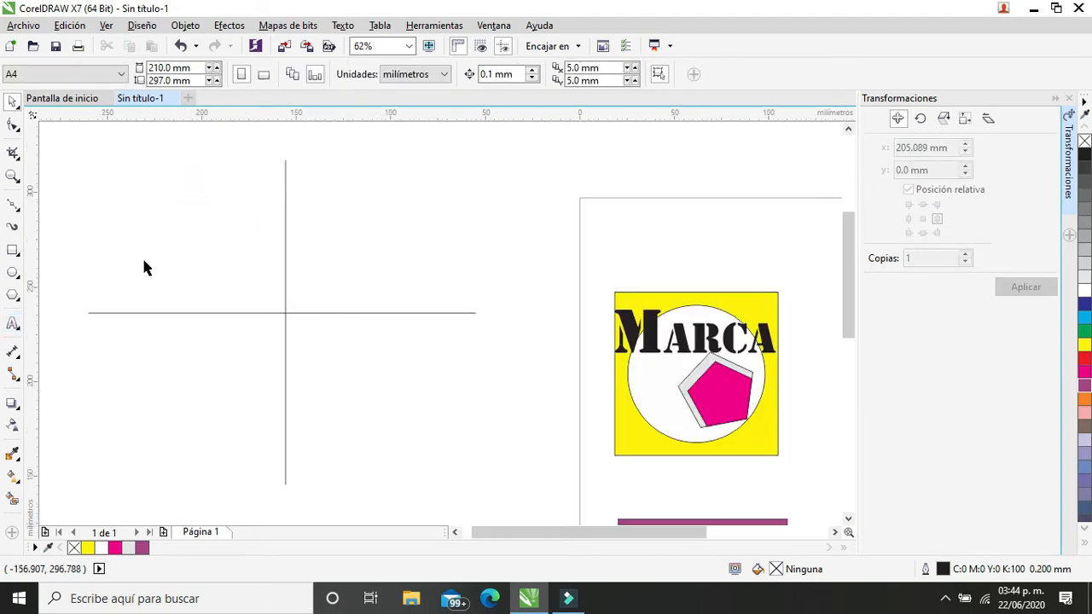
{"action": "left_click", "coordinate": [13, 323]}
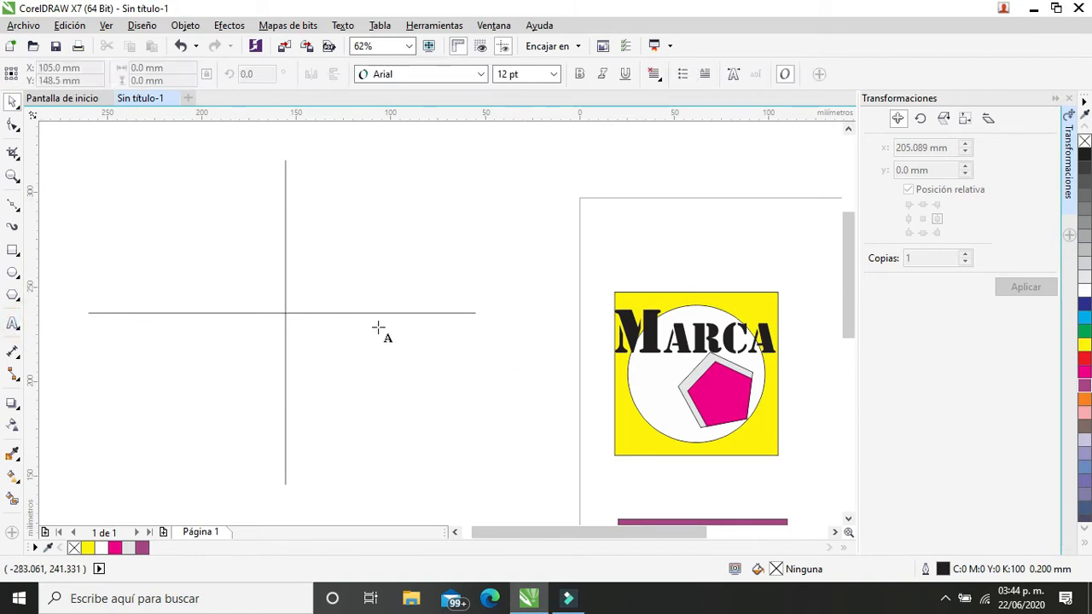
{"action": "left_click", "coordinate": [479, 328]}
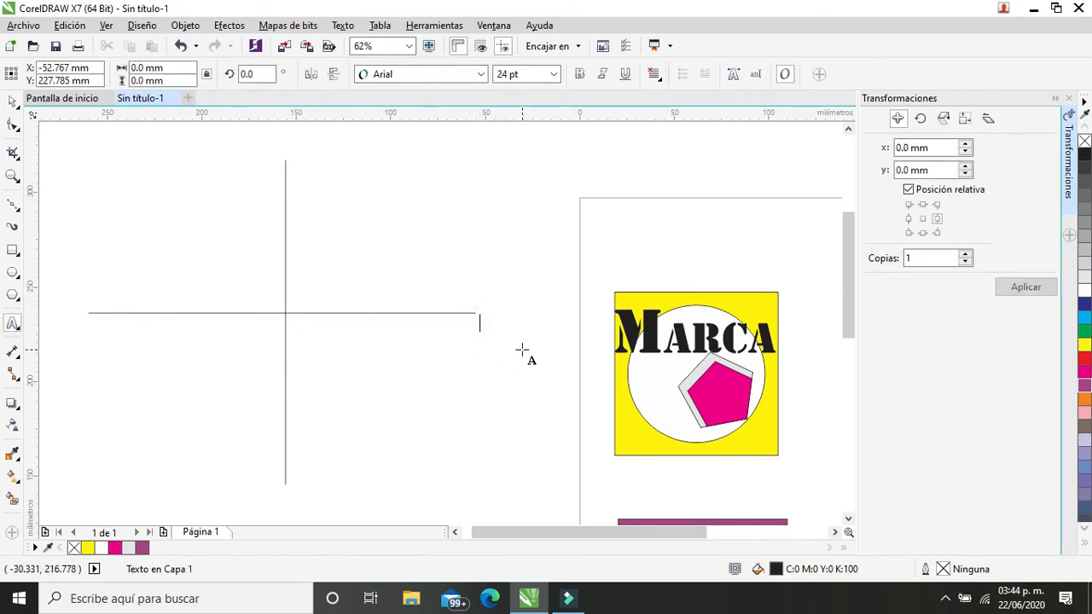
{"action": "key", "text": "Escape"}
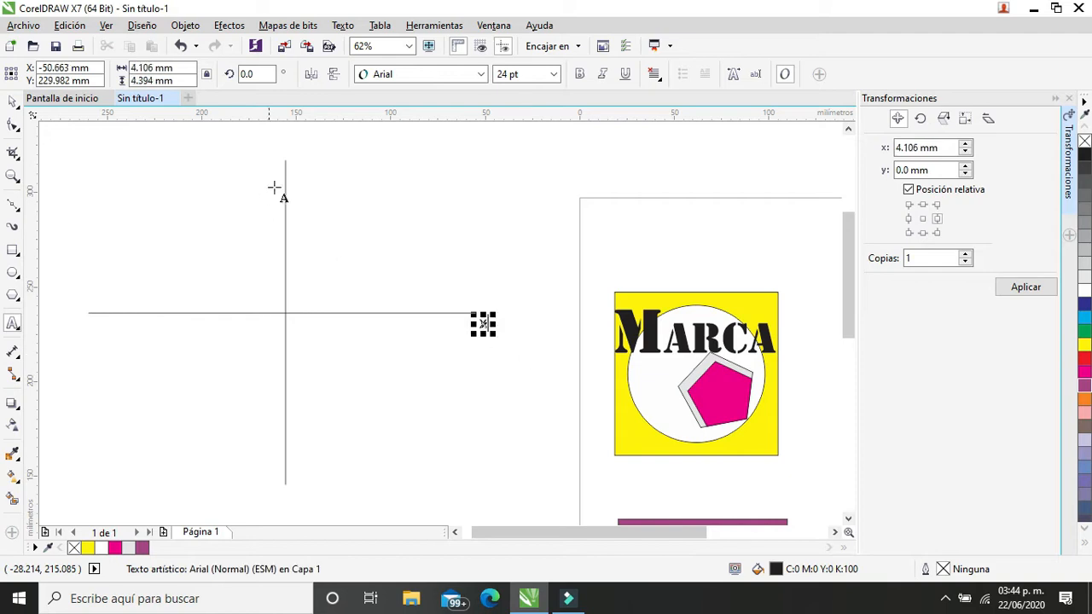
Add the text label "y" beside the upper end of the vertical line and adjust its position
{"action": "left_click", "coordinate": [276, 173]}
{"action": "type", "text": "y"}
{"action": "key", "text": "Escape"}
{"action": "left_click", "coordinate": [13, 102]}
{"action": "left_click_drag", "start_coordinate": [267, 160], "coordinate": [270, 160]}
Move the rulers' zero point to the empty area above and left of the crossed axis lines
{"action": "scroll", "coordinate": [470, 217], "scroll_direction": "down", "scroll_amount": 1}
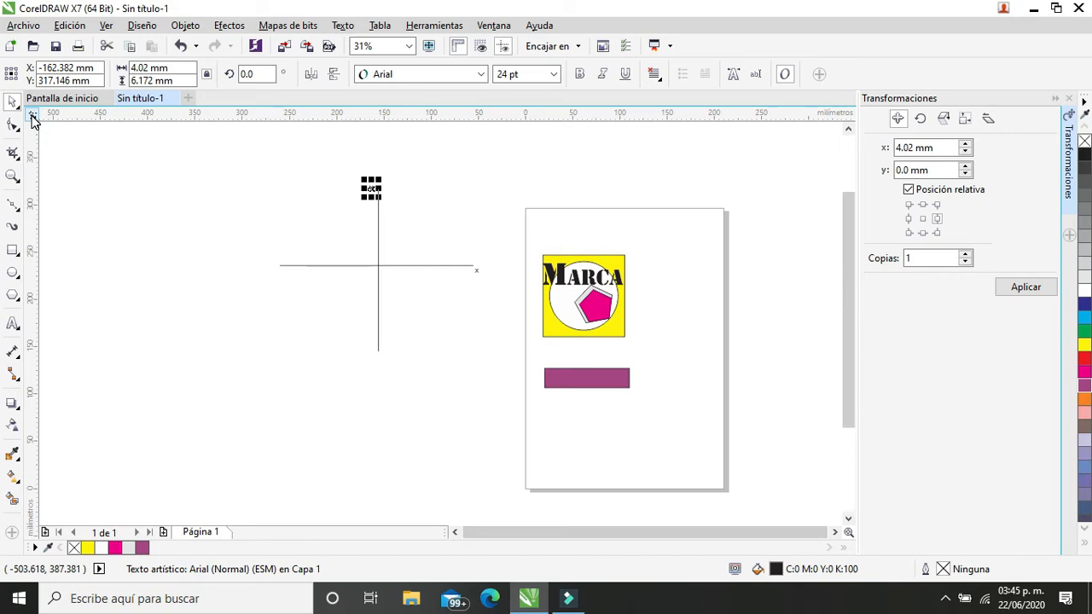
{"action": "left_click_drag", "start_coordinate": [32, 120], "coordinate": [219, 233]}
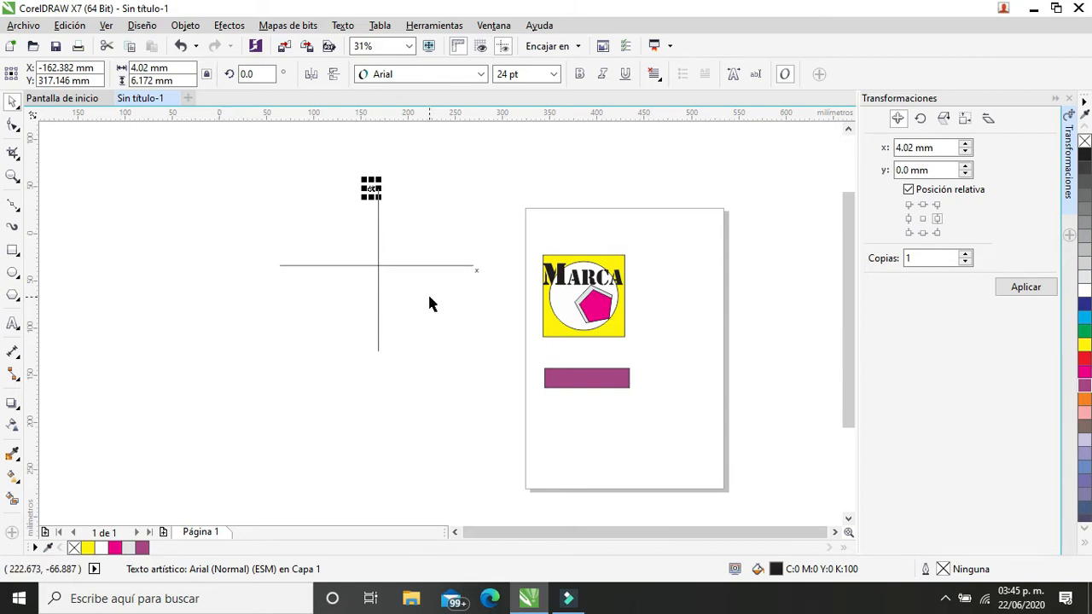
Delete the crossed axis lines together with their x and y labels
{"action": "left_click", "coordinate": [253, 194]}
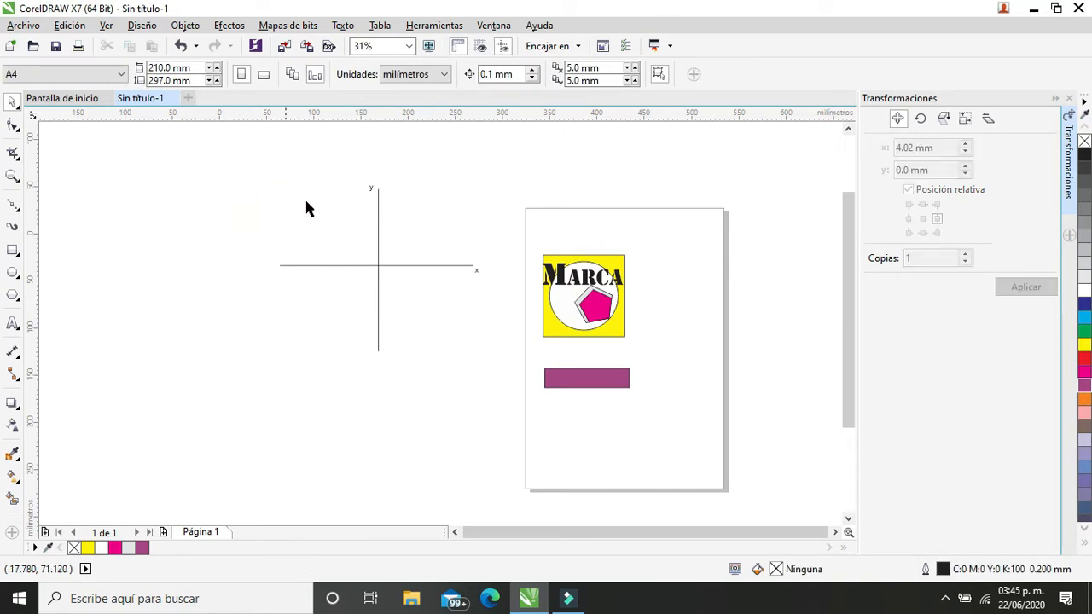
{"action": "left_click_drag", "start_coordinate": [251, 163], "coordinate": [512, 432]}
{"action": "left_click", "coordinate": [509, 415]}
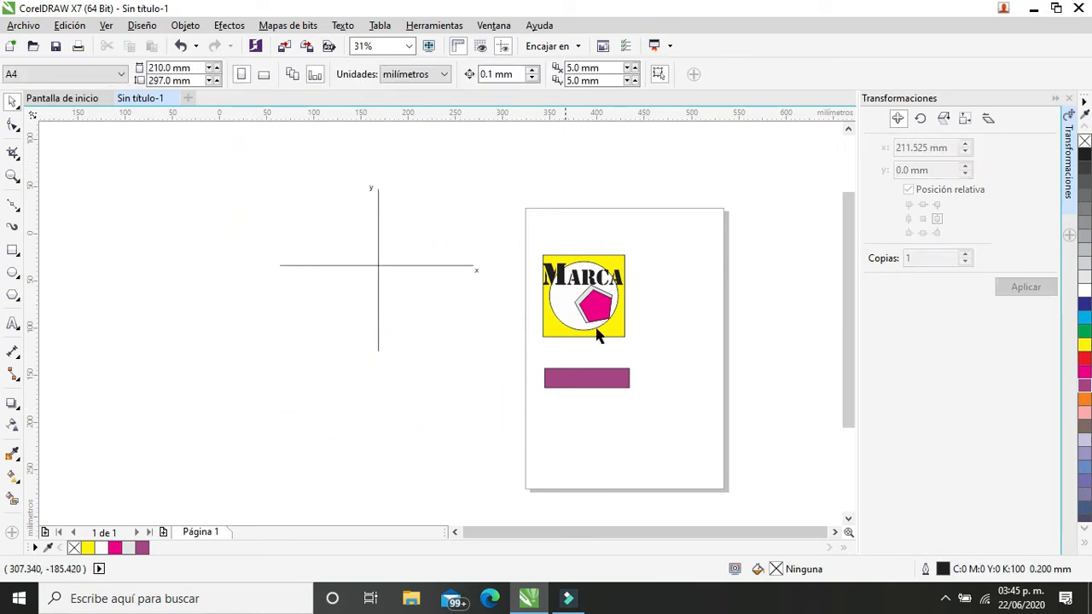
{"action": "left_click", "coordinate": [601, 383]}
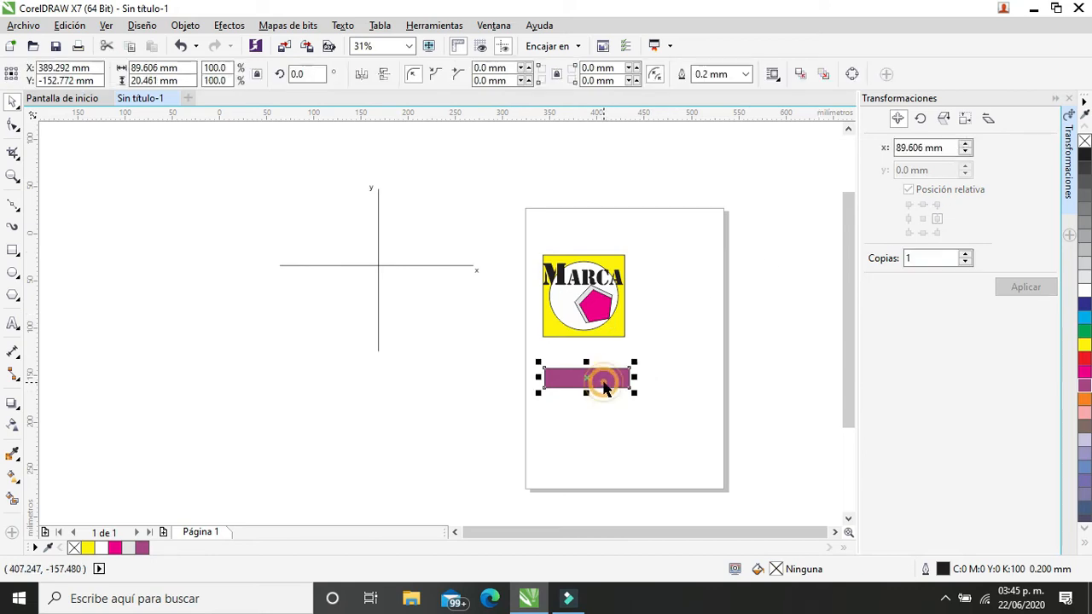
{"action": "left_click", "coordinate": [892, 150]}
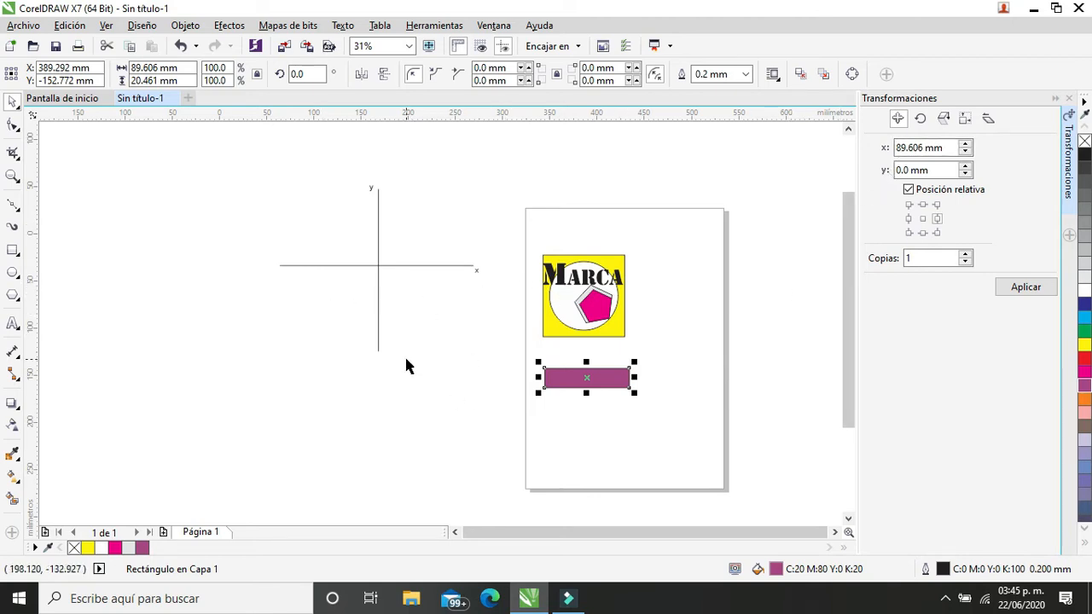
{"action": "left_click_drag", "start_coordinate": [224, 158], "coordinate": [502, 429]}
{"action": "key", "text": "Delete"}
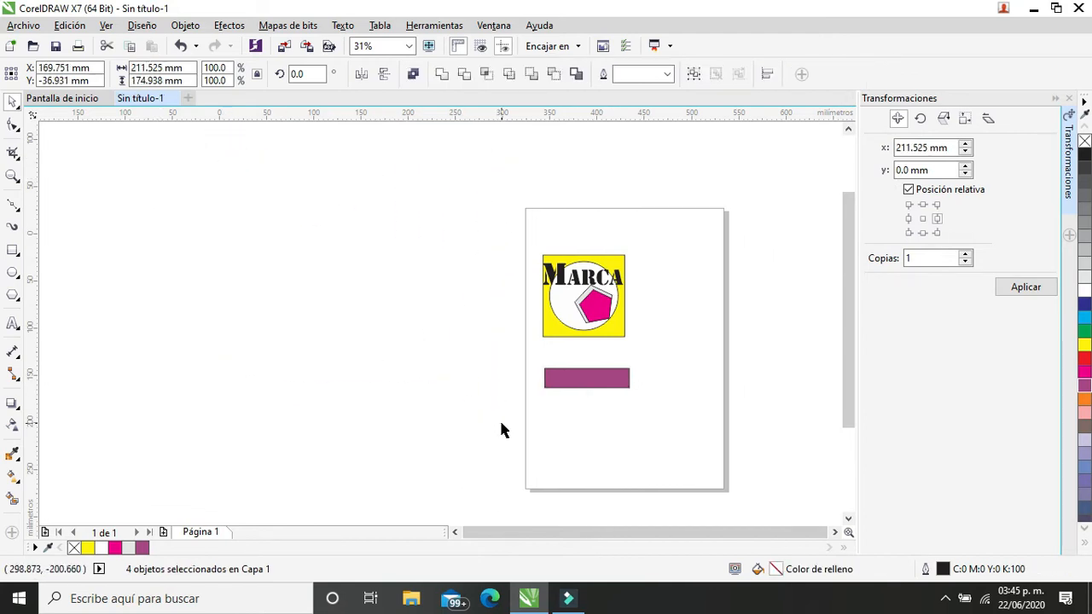
Place 1 copy of the purple rectangle directly to its right using the relative Position transformation with the centre-right reference, and undo it
{"action": "scroll", "coordinate": [575, 381], "scroll_direction": "up", "scroll_amount": 2}
{"action": "scroll", "coordinate": [727, 417], "scroll_direction": "down", "scroll_amount": 2}
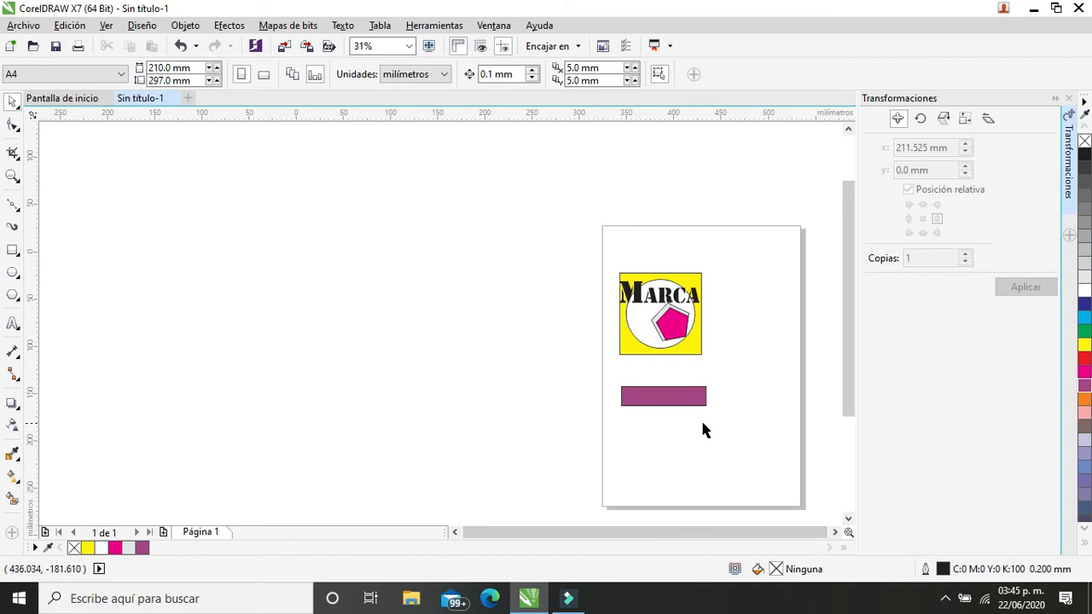
{"action": "left_click", "coordinate": [683, 402]}
{"action": "left_click_drag", "start_coordinate": [718, 535], "coordinate": [745, 546]}
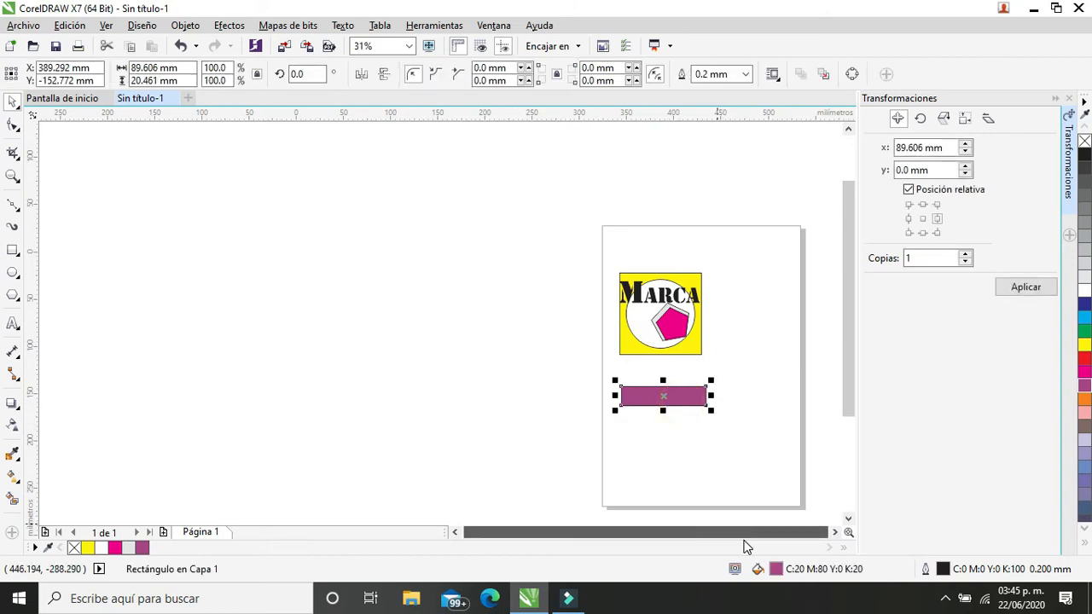
{"action": "left_click", "coordinate": [13, 176]}
{"action": "scroll", "coordinate": [435, 332], "scroll_direction": "down", "scroll_amount": 2}
{"action": "left_click_drag", "start_coordinate": [505, 282], "coordinate": [694, 452]}
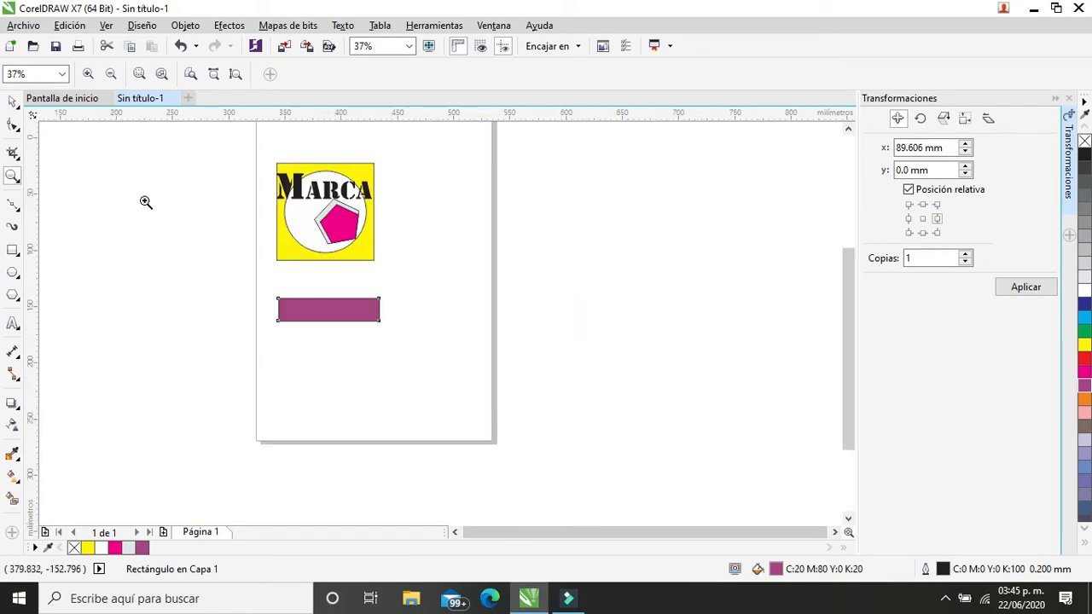
{"action": "left_click", "coordinate": [12, 102]}
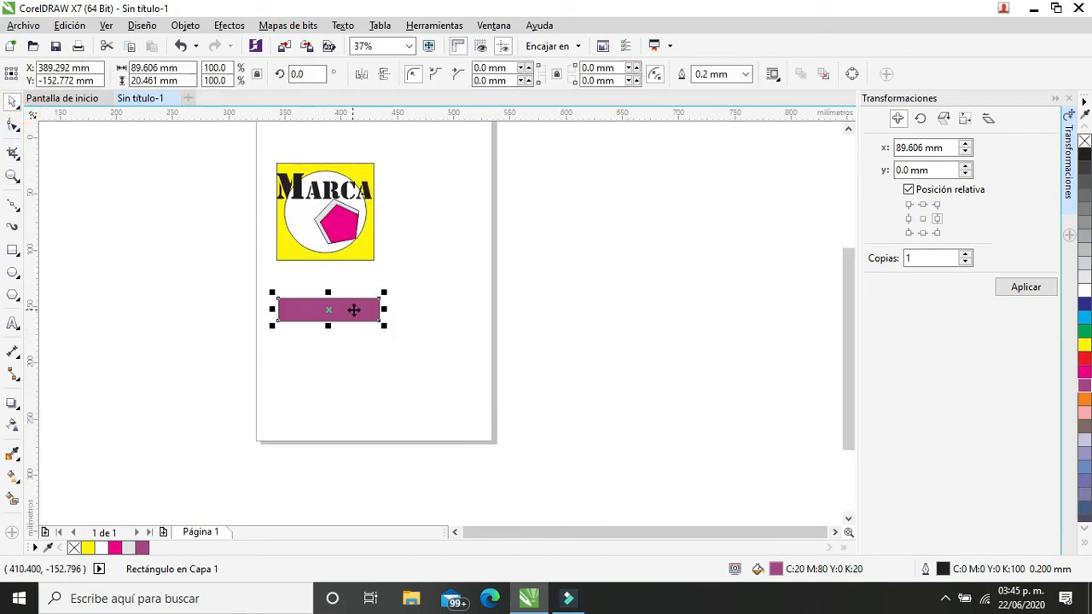
{"action": "left_click", "coordinate": [939, 223]}
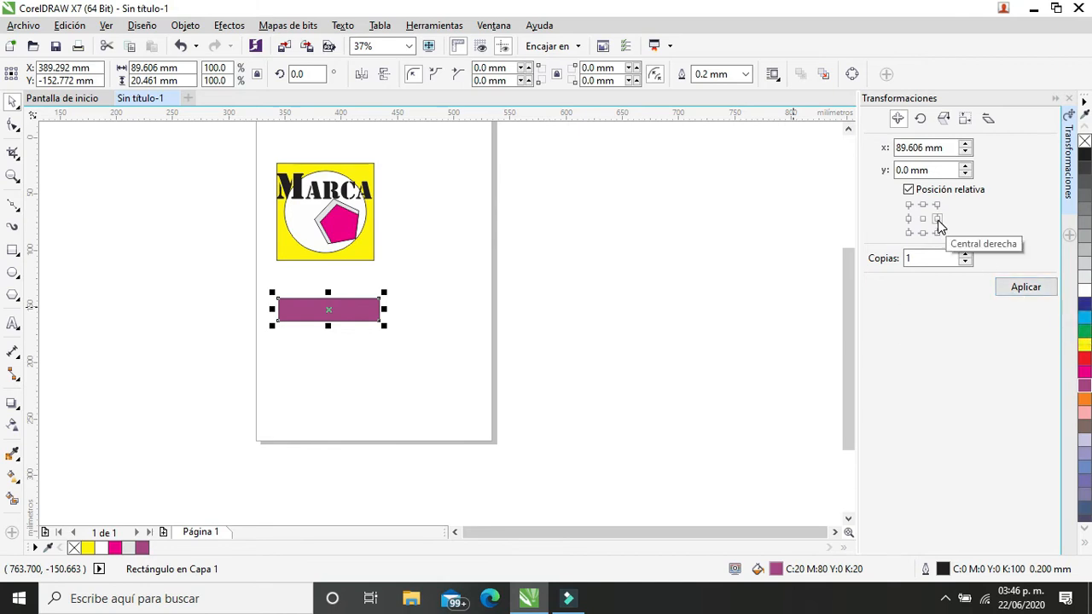
{"action": "left_click", "coordinate": [1028, 289]}
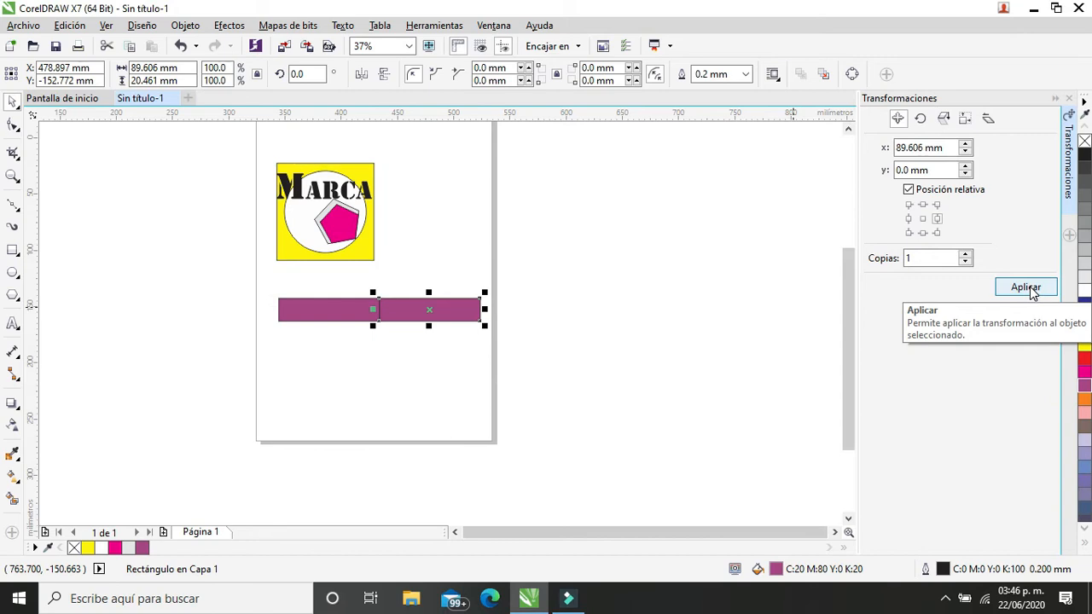
{"action": "left_click", "coordinate": [181, 45]}
Shift the purple rectangle itself to the right by its own width using 0 copies, and undo the move
{"action": "left_click", "coordinate": [965, 261]}
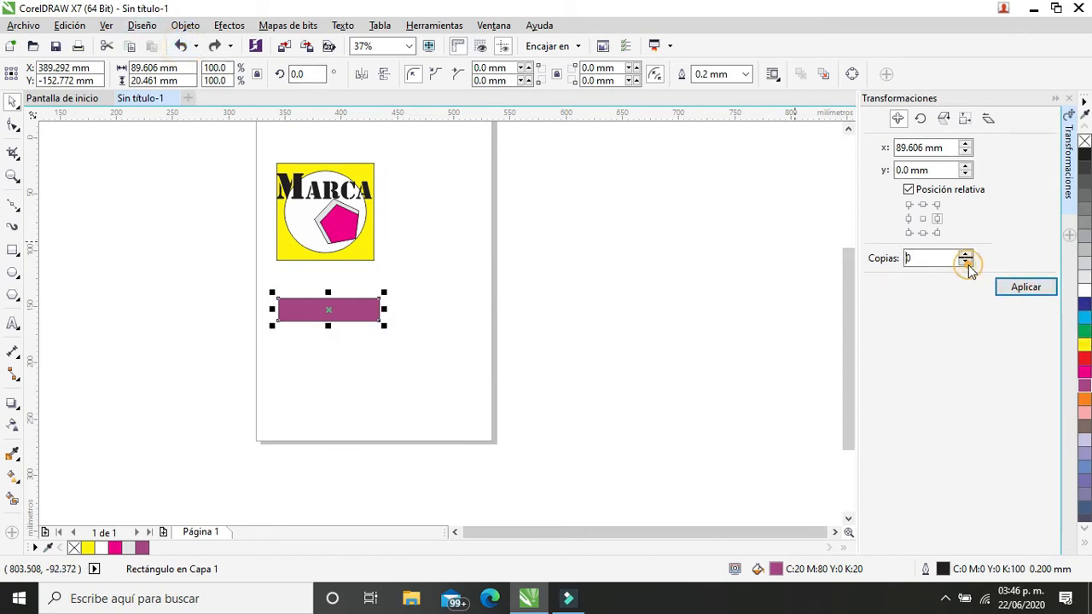
{"action": "left_click", "coordinate": [1027, 295]}
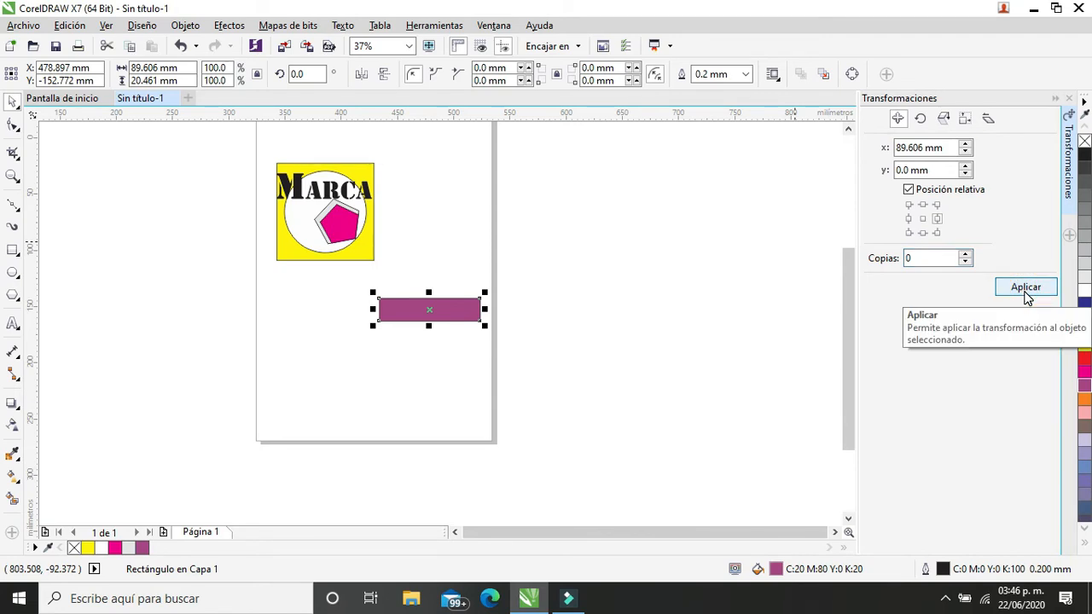
{"action": "left_click", "coordinate": [182, 45]}
Set the copies to 6, generate a row of adjoining rectangles to the right, inspect it and undo the duplication
{"action": "left_click_drag", "start_coordinate": [916, 258], "coordinate": [894, 262]}
{"action": "type", "text": "6"}
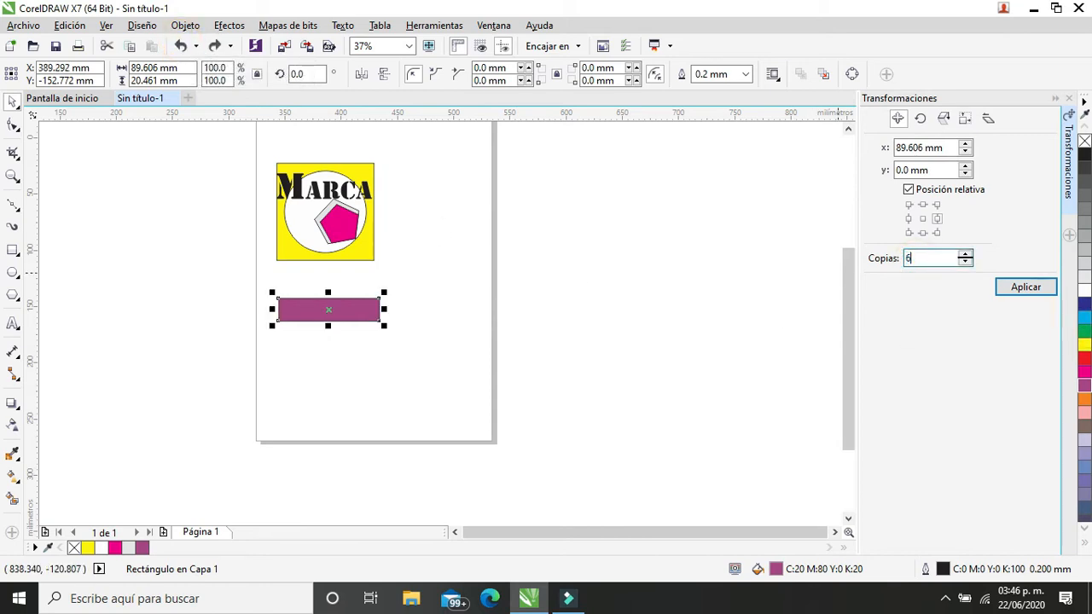
{"action": "left_click", "coordinate": [1030, 288]}
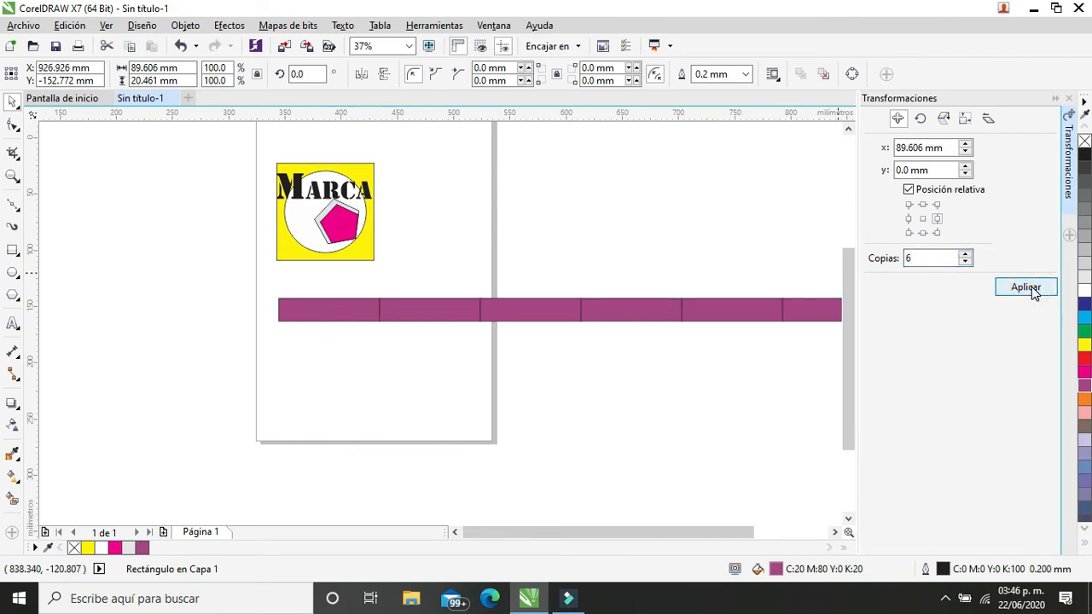
{"action": "scroll", "coordinate": [800, 386], "scroll_direction": "down", "scroll_amount": 2}
{"action": "left_click", "coordinate": [12, 176]}
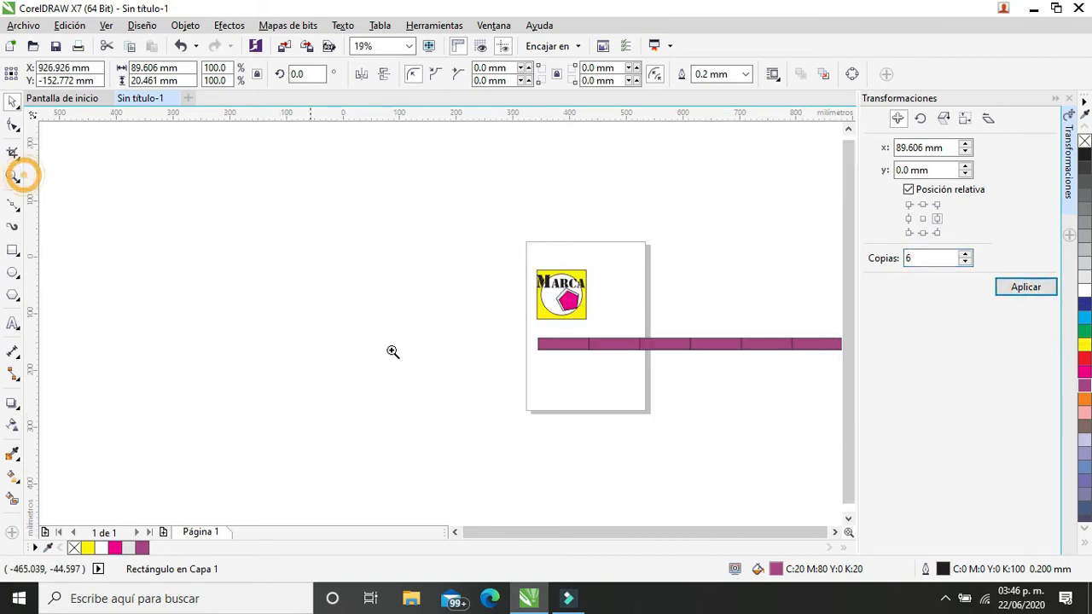
{"action": "right_click", "coordinate": [498, 382]}
{"action": "left_click_drag", "start_coordinate": [473, 330], "coordinate": [679, 373]}
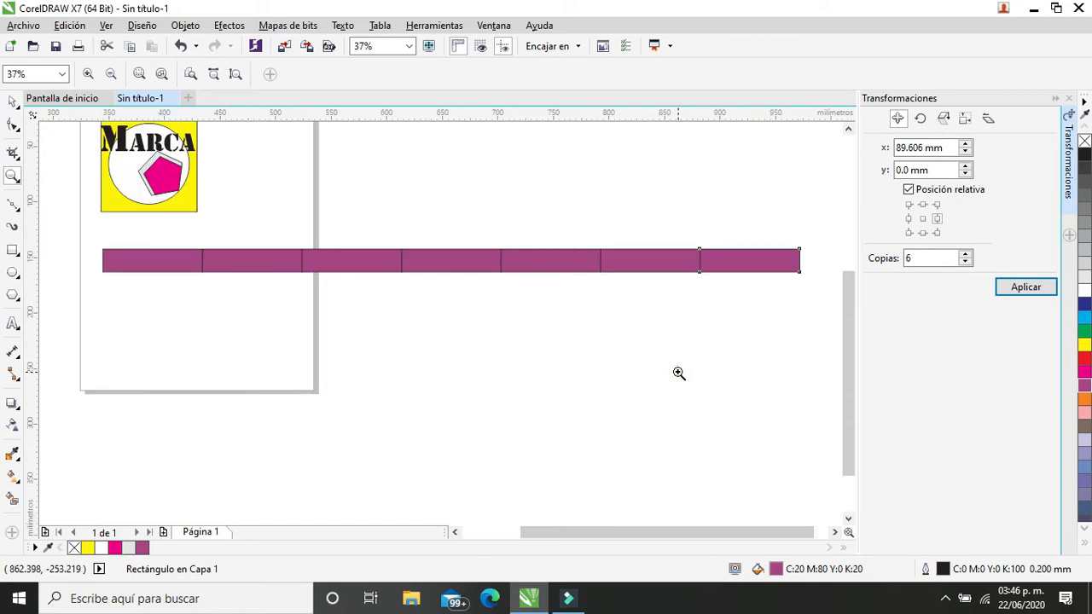
{"action": "left_click", "coordinate": [13, 101]}
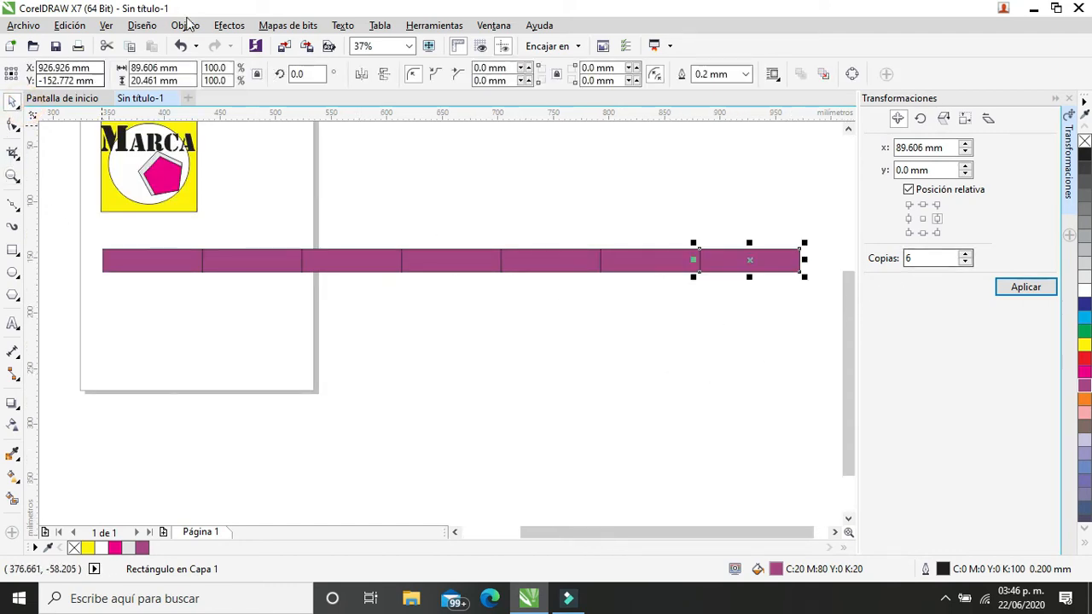
{"action": "left_click", "coordinate": [182, 46]}
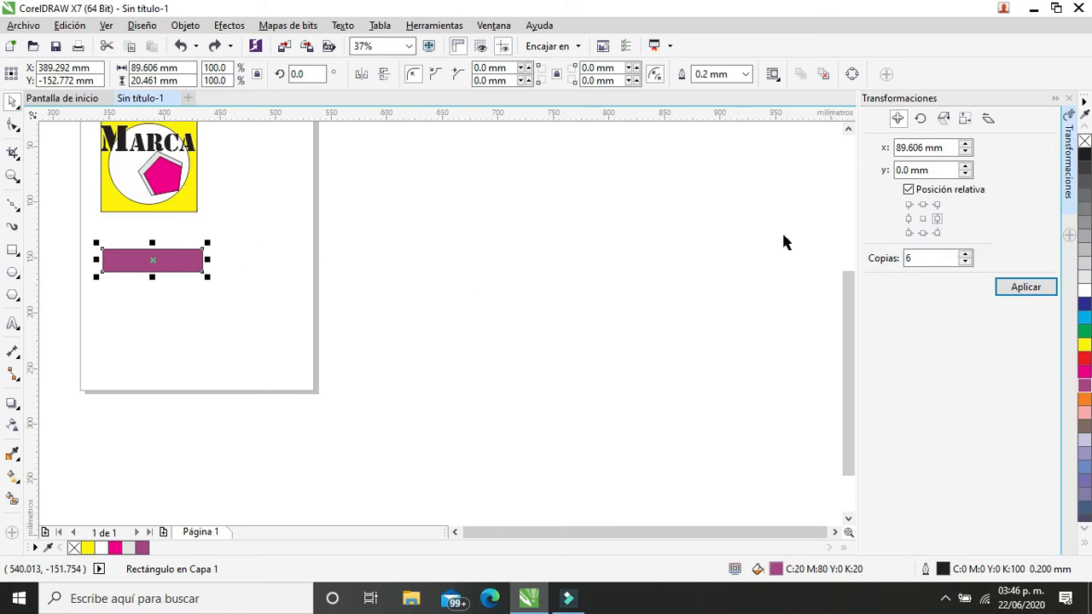
Set the rectangle's horizontal offset to 100 mm, and reset it to the rectangle's width by picking the centre-right reference again
{"action": "left_click", "coordinate": [906, 148]}
{"action": "left_click_drag", "start_coordinate": [923, 148], "coordinate": [864, 147]}
{"action": "type", "text": "100"}
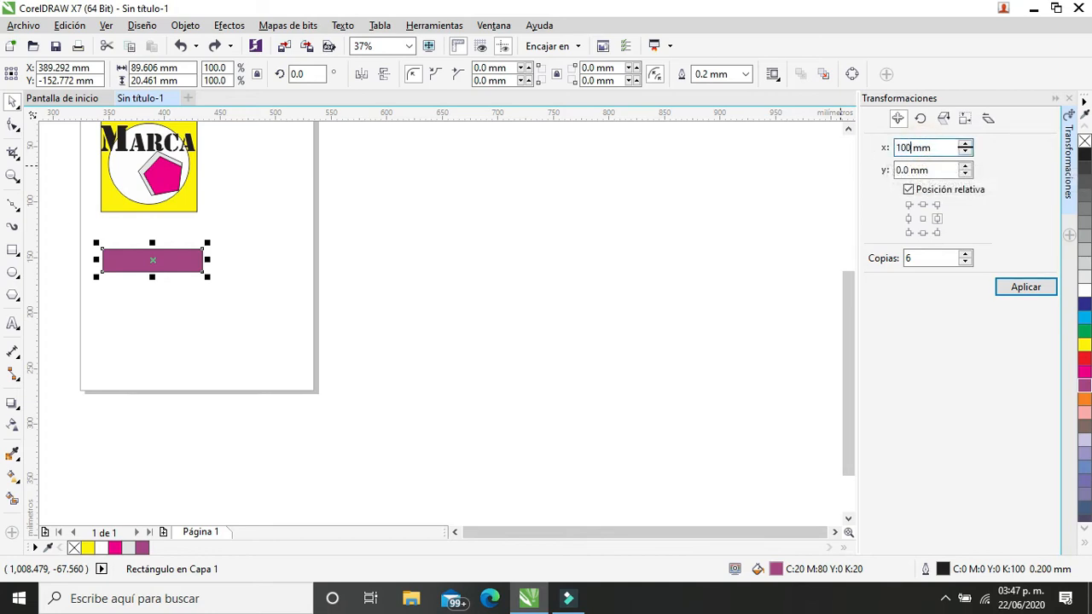
{"action": "left_click_drag", "start_coordinate": [922, 148], "coordinate": [889, 148]}
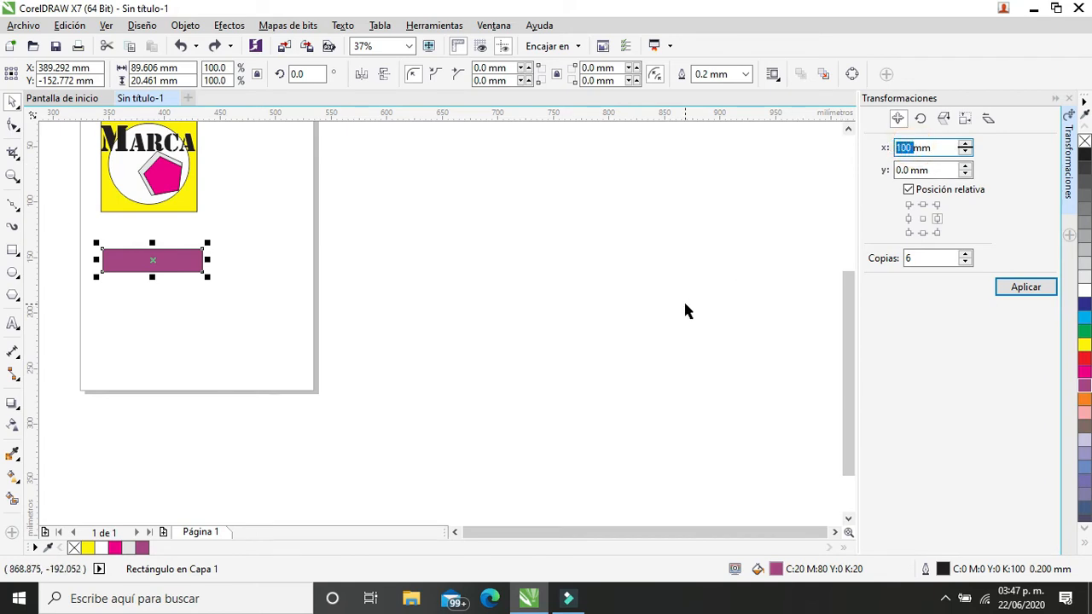
{"action": "left_click", "coordinate": [942, 148]}
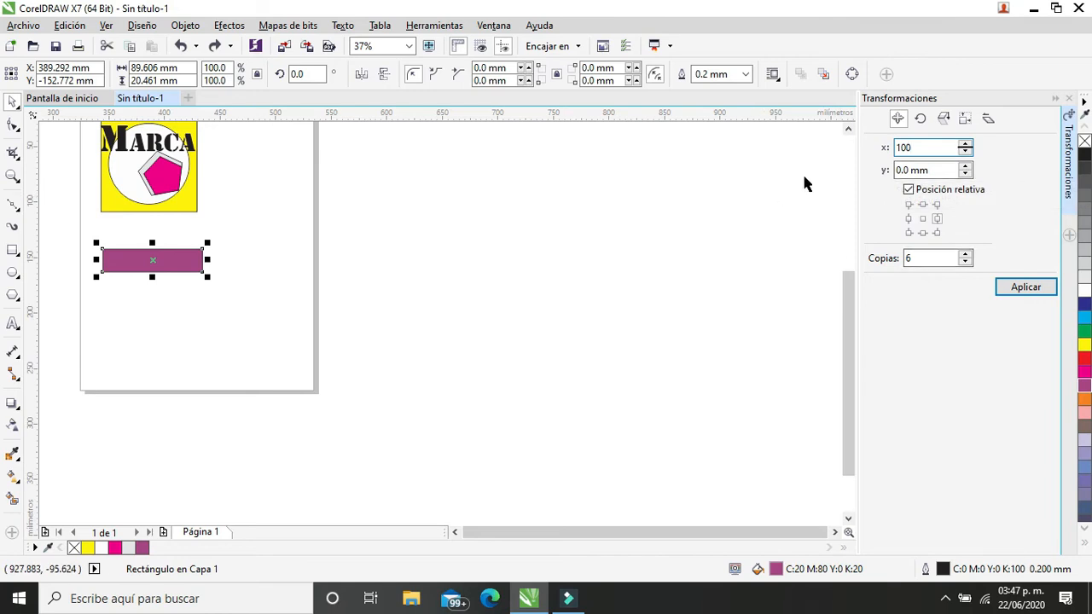
{"action": "left_click", "coordinate": [258, 249]}
{"action": "left_click", "coordinate": [153, 258]}
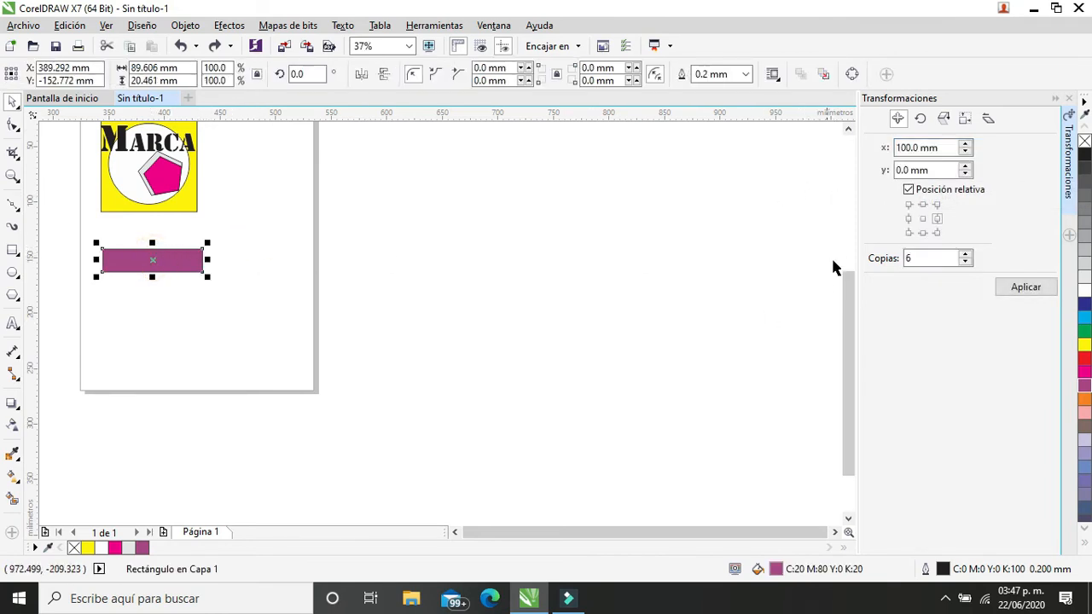
{"action": "left_click", "coordinate": [922, 219]}
{"action": "left_click", "coordinate": [937, 219]}
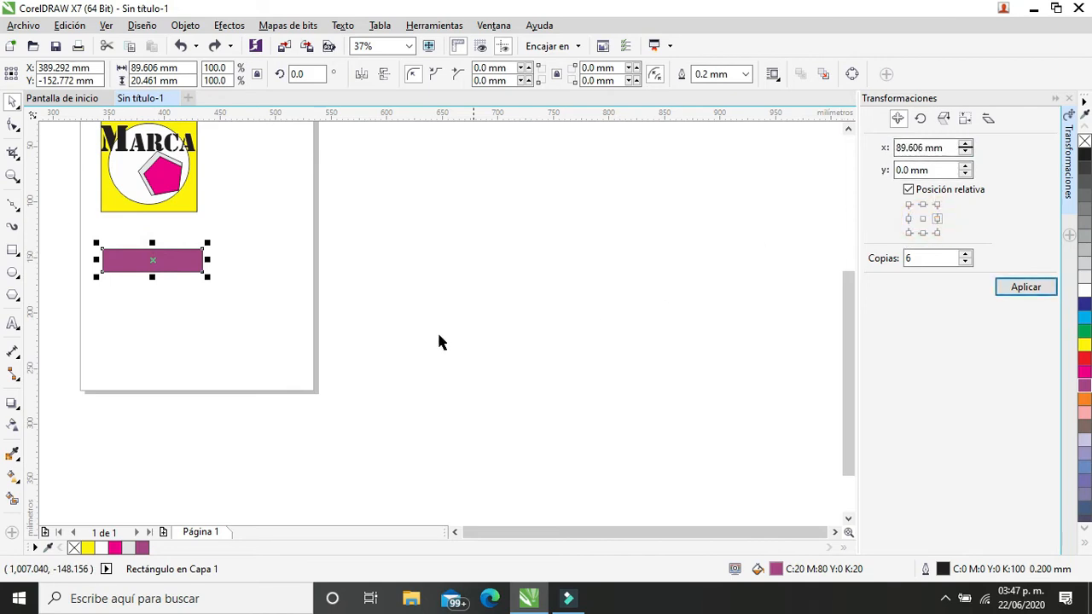
Create 6 copies of the purple rectangle to its right with a relative horizontal offset of 100 mm
{"action": "left_click", "coordinate": [914, 149]}
{"action": "left_click_drag", "start_coordinate": [914, 148], "coordinate": [883, 166]}
{"action": "type", "text": "100"}
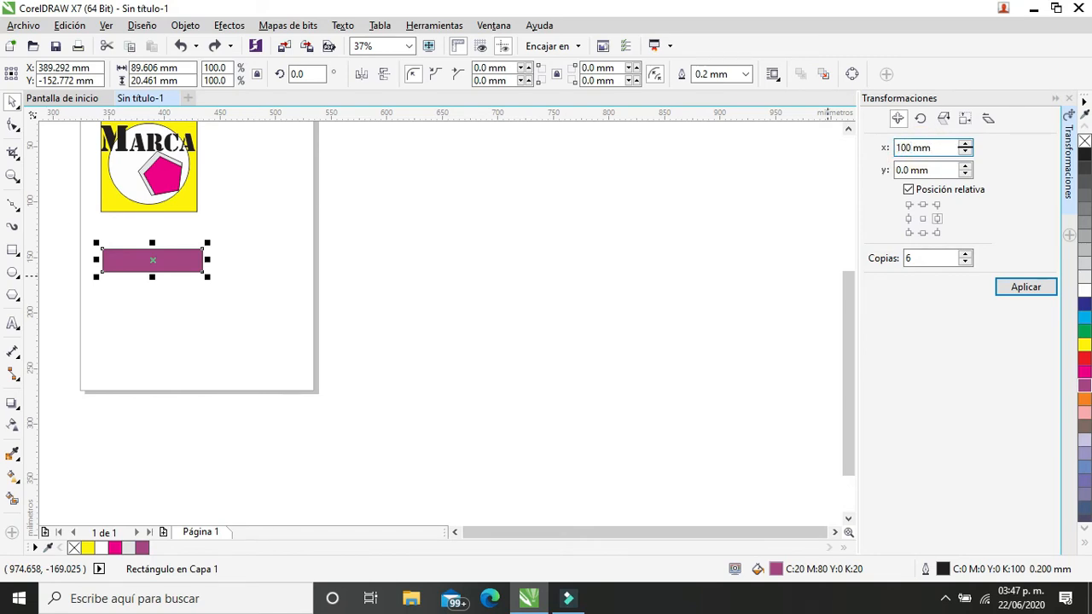
{"action": "left_click", "coordinate": [1032, 288]}
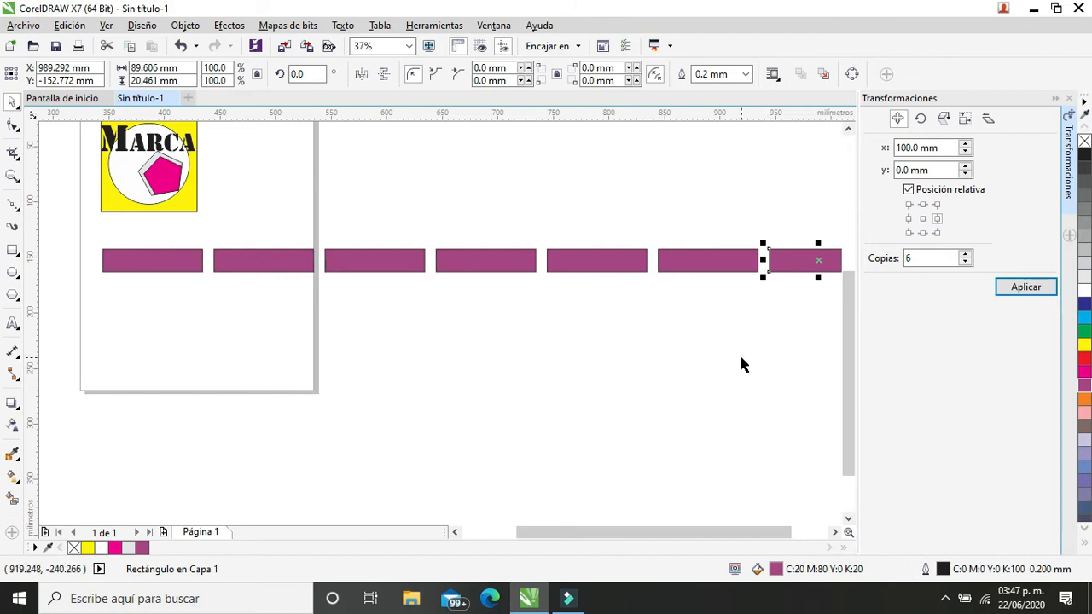
{"action": "scroll", "coordinate": [708, 354], "scroll_direction": "down", "scroll_amount": 2}
{"action": "left_click", "coordinate": [670, 532]}
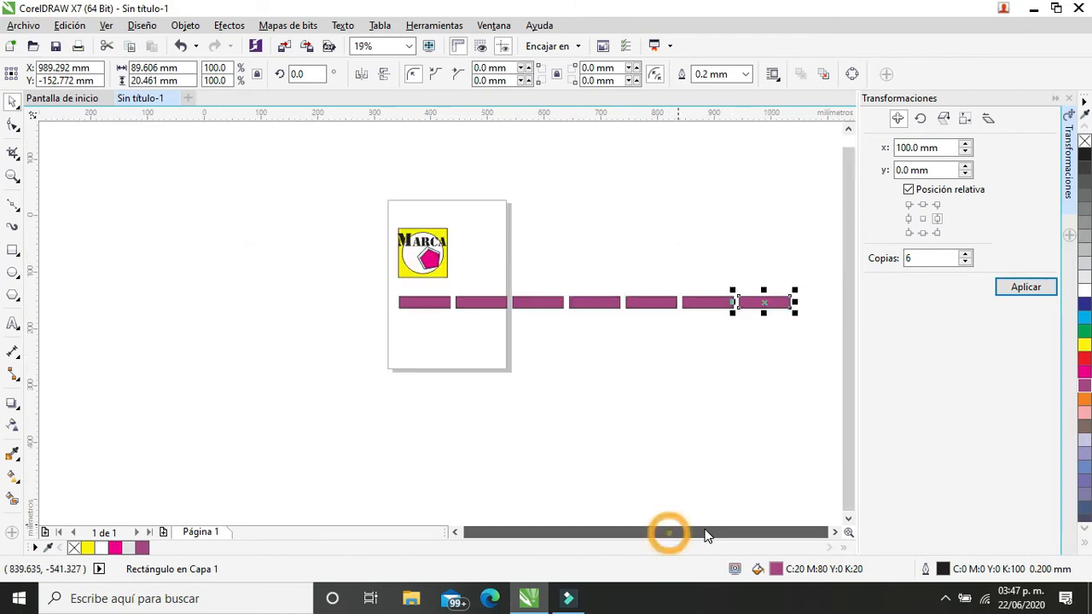
Duplicate the whole row of rectangles downward in 6 copies with the bottom-centre reference and a vertical offset of -30 mm
{"action": "left_click_drag", "start_coordinate": [359, 280], "coordinate": [748, 358]}
{"action": "left_click", "coordinate": [924, 233]}
{"action": "left_click", "coordinate": [926, 235]}
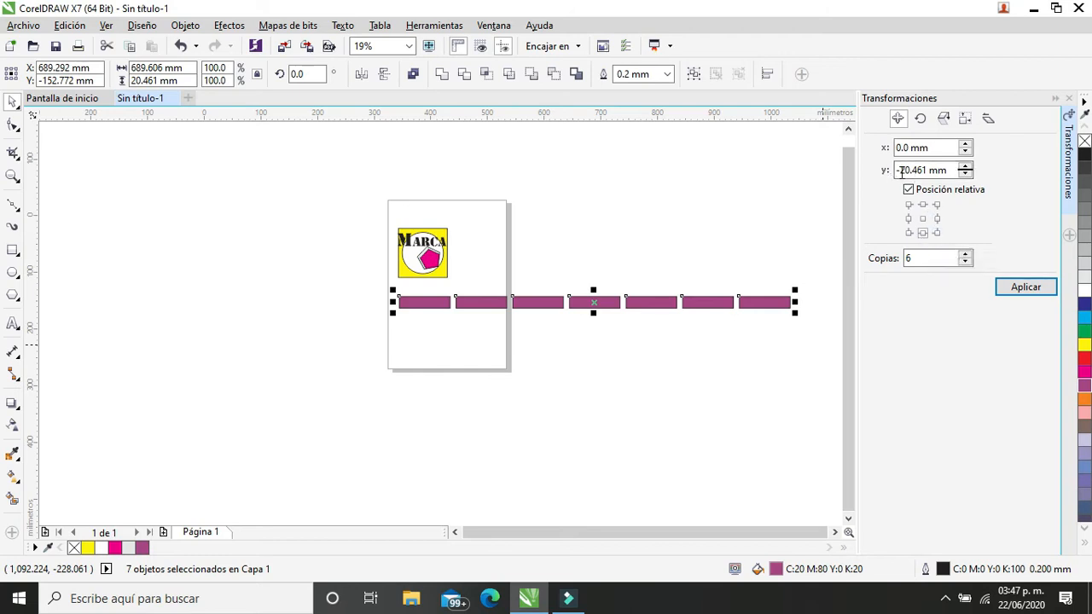
{"action": "left_click_drag", "start_coordinate": [927, 170], "coordinate": [895, 171]}
{"action": "type", "text": "-"}
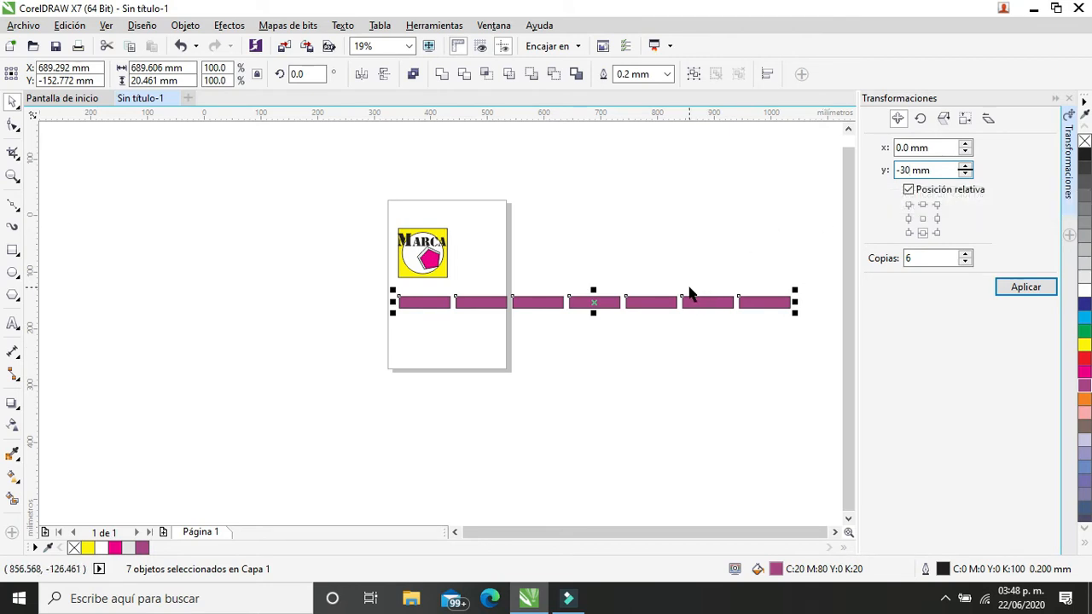
{"action": "left_click", "coordinate": [1028, 290]}
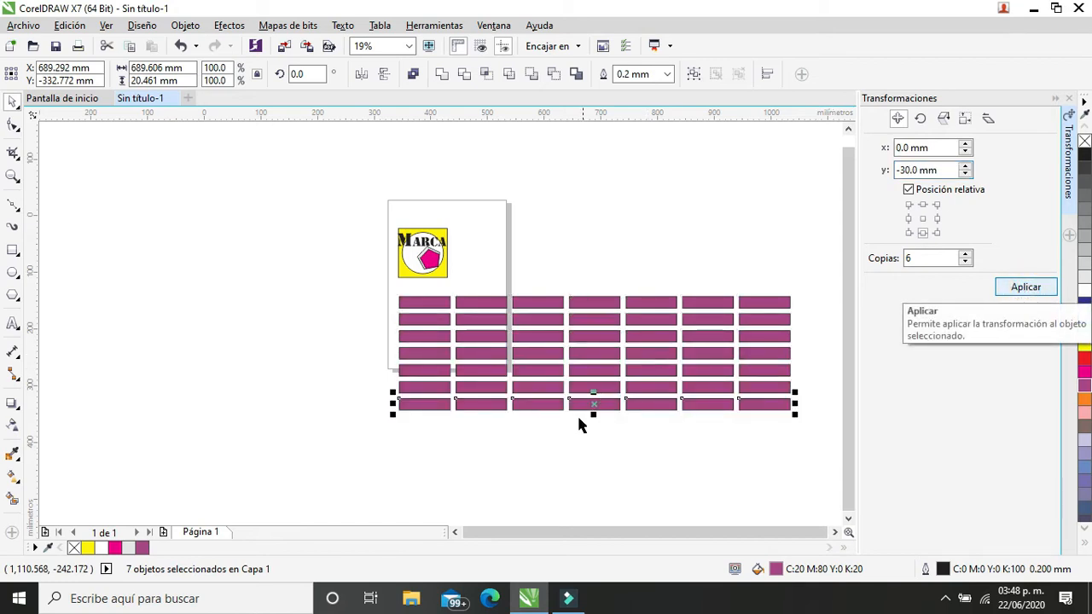
Select the entire grid of rectangles and examine the spacing between its rows and columns
{"action": "left_click", "coordinate": [550, 448]}
{"action": "left_click_drag", "start_coordinate": [377, 286], "coordinate": [802, 426]}
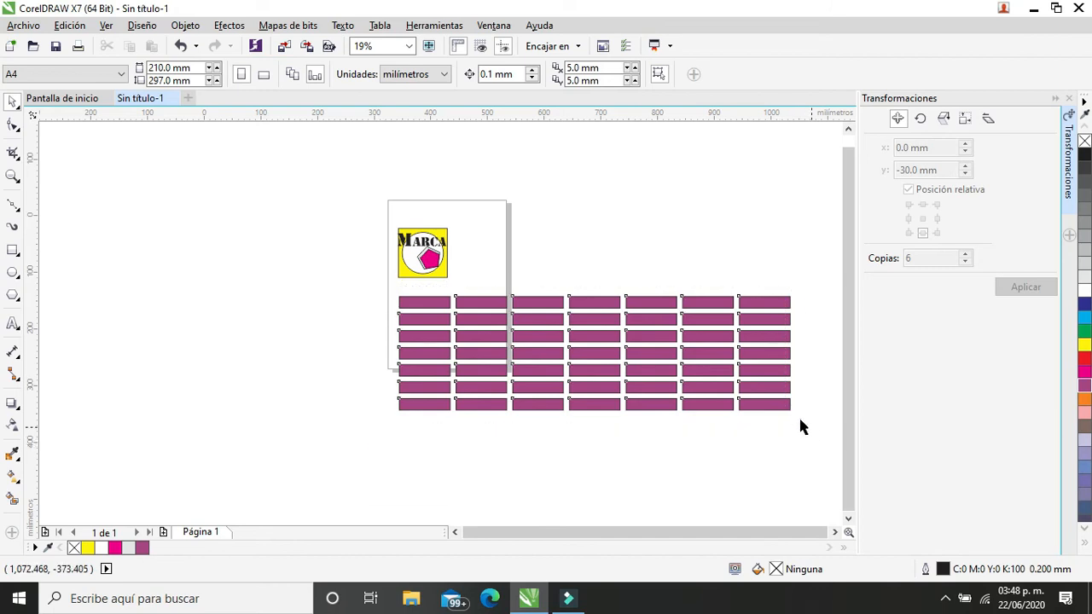
{"action": "scroll", "coordinate": [724, 416], "scroll_direction": "up", "scroll_amount": 2}
{"action": "scroll", "coordinate": [726, 419], "scroll_direction": "down", "scroll_amount": 2}
{"action": "scroll", "coordinate": [727, 419], "scroll_direction": "up", "scroll_amount": 4}
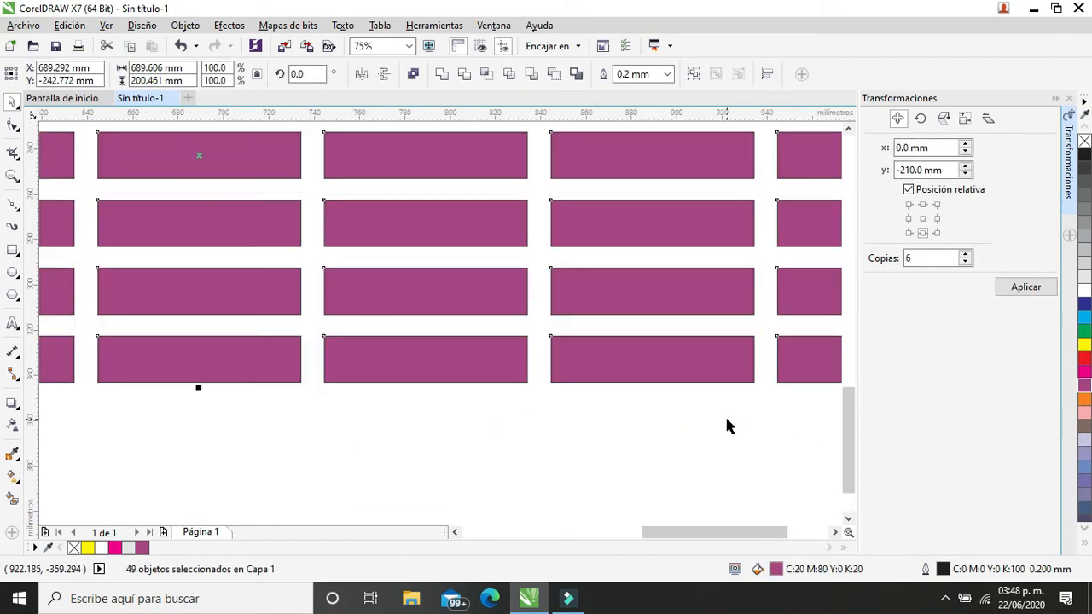
{"action": "scroll", "coordinate": [726, 419], "scroll_direction": "down", "scroll_amount": 2}
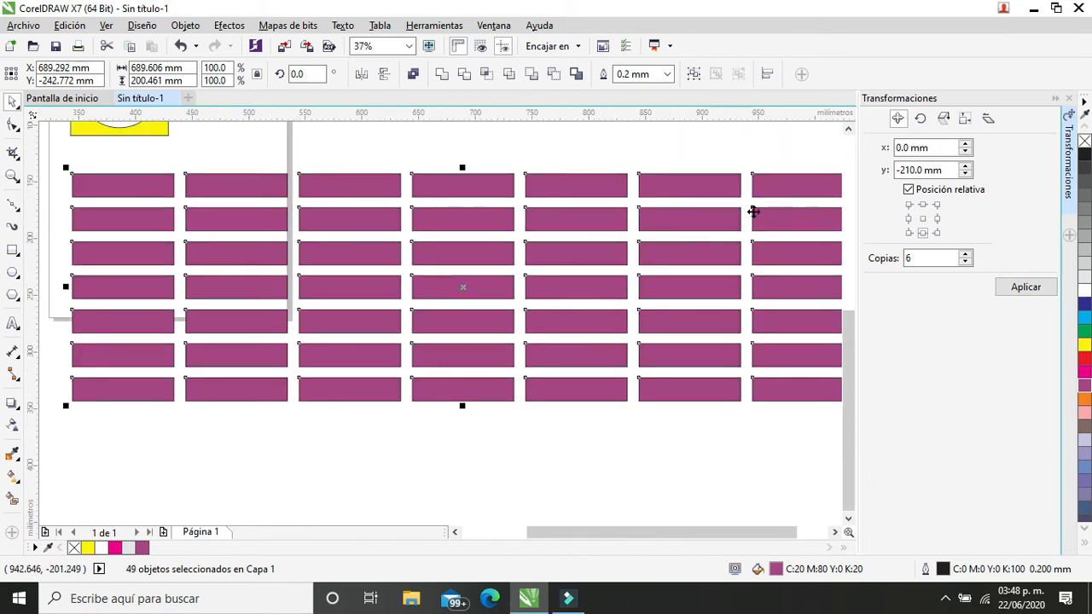
{"action": "scroll", "coordinate": [639, 292], "scroll_direction": "down", "scroll_amount": 2}
{"action": "scroll", "coordinate": [638, 291], "scroll_direction": "up", "scroll_amount": 4}
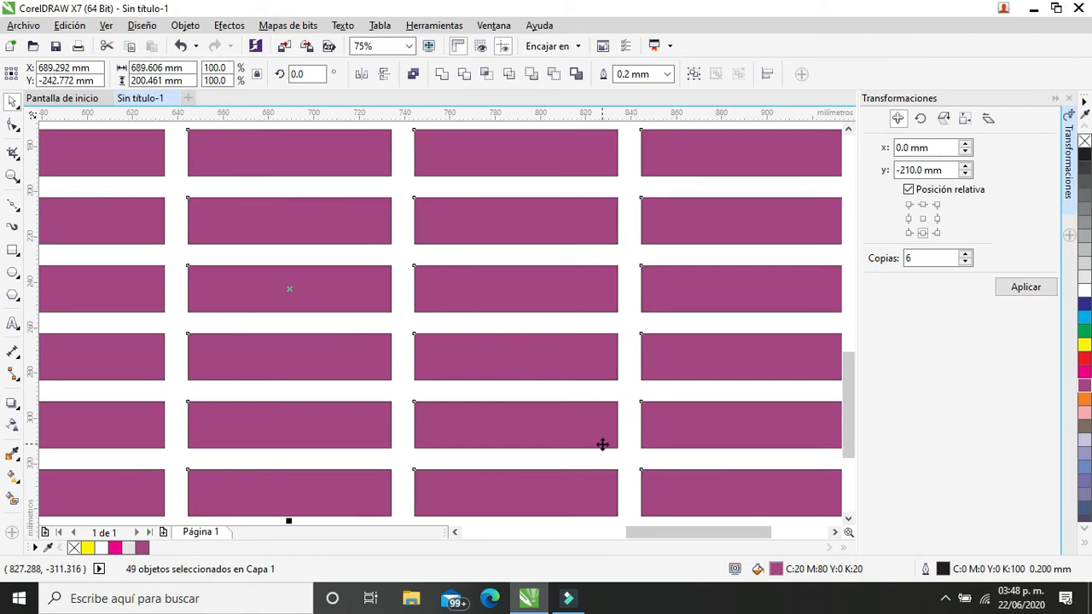
{"action": "scroll", "coordinate": [602, 444], "scroll_direction": "down", "scroll_amount": 3}
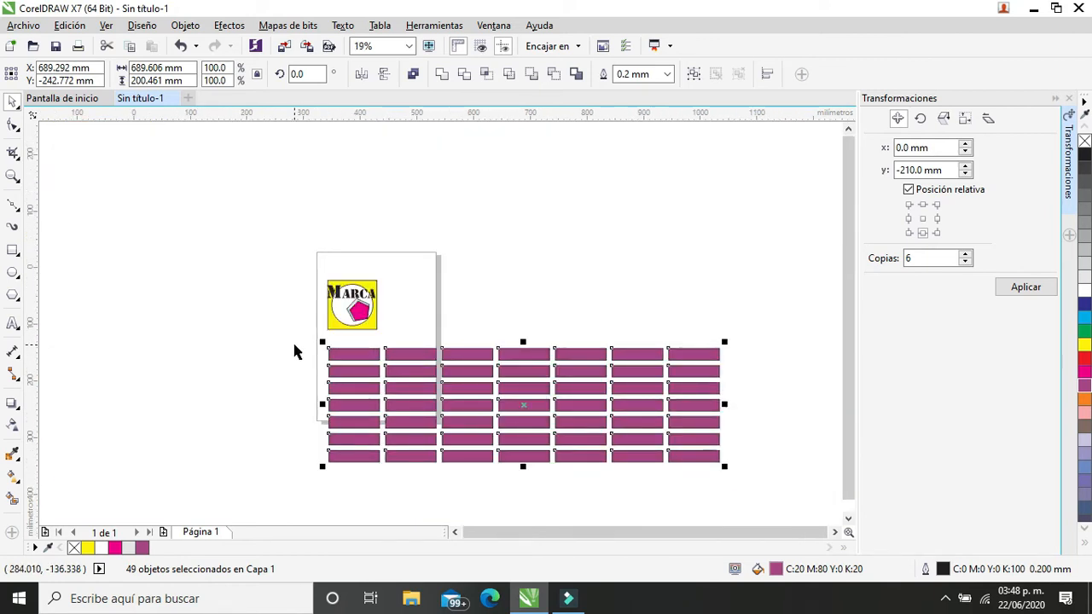
Delete the grid of purple rectangles and move the MARCA logo above the page's upper-left corner
{"action": "key", "text": "Delete"}
{"action": "left_click_drag", "start_coordinate": [305, 249], "coordinate": [412, 367]}
{"action": "left_click_drag", "start_coordinate": [352, 305], "coordinate": [294, 201]}
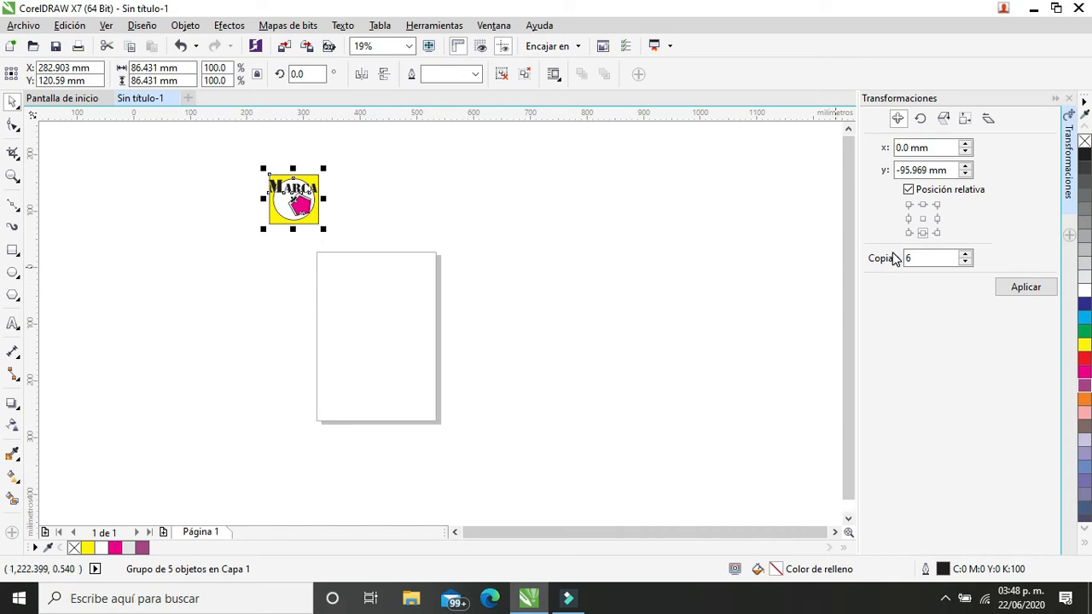
Create 10 copies of the MARCA logo to its right with the centre-right reference and a relative horizontal offset of 110 mm
{"action": "left_click", "coordinate": [938, 218]}
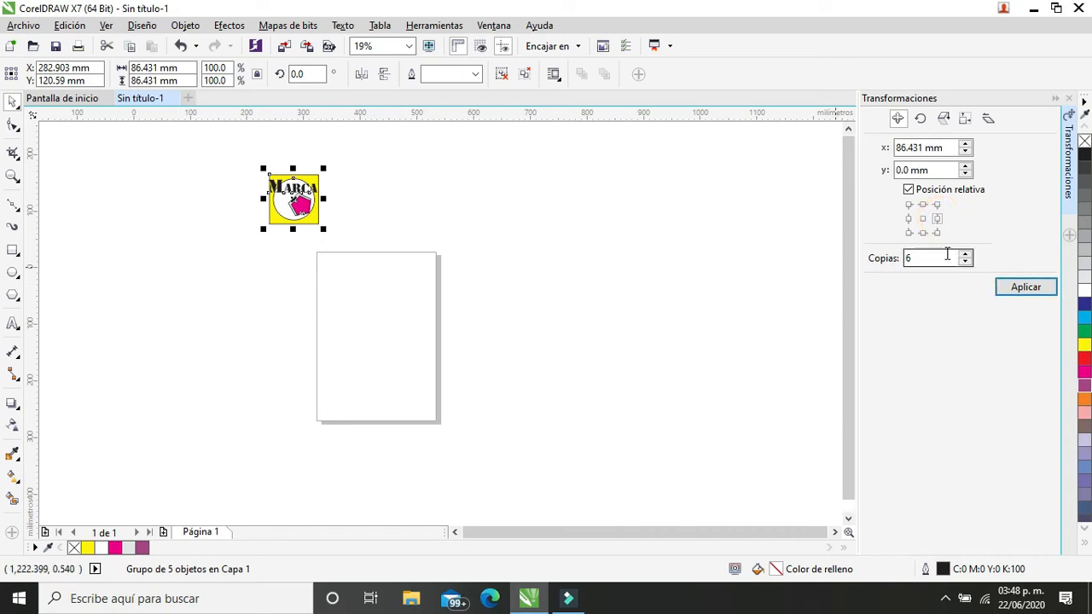
{"action": "double_click", "coordinate": [917, 148]}
{"action": "type", "text": "110"}
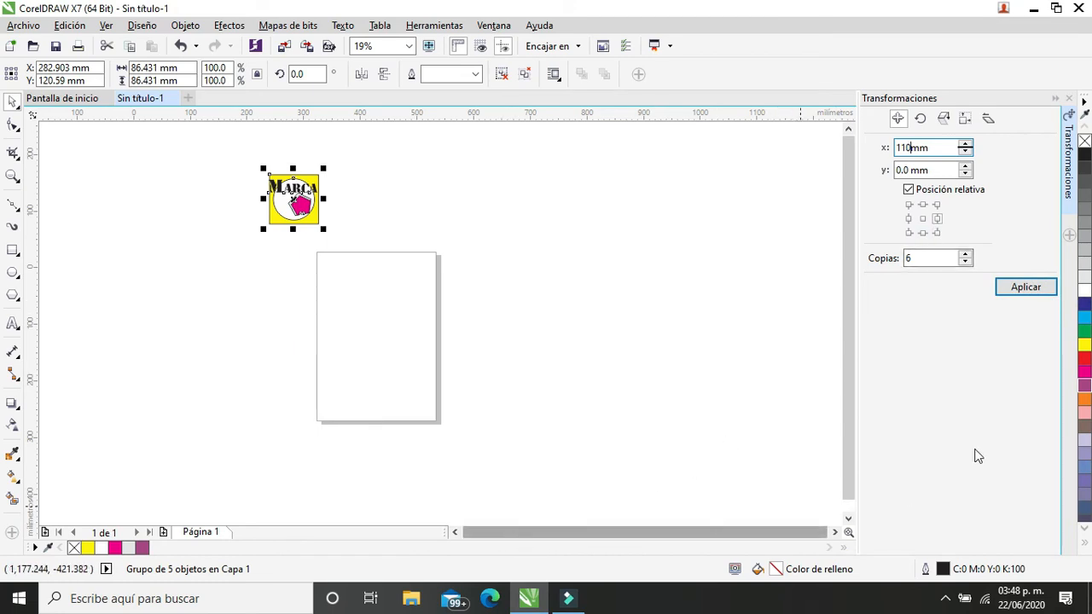
{"action": "left_click", "coordinate": [928, 259]}
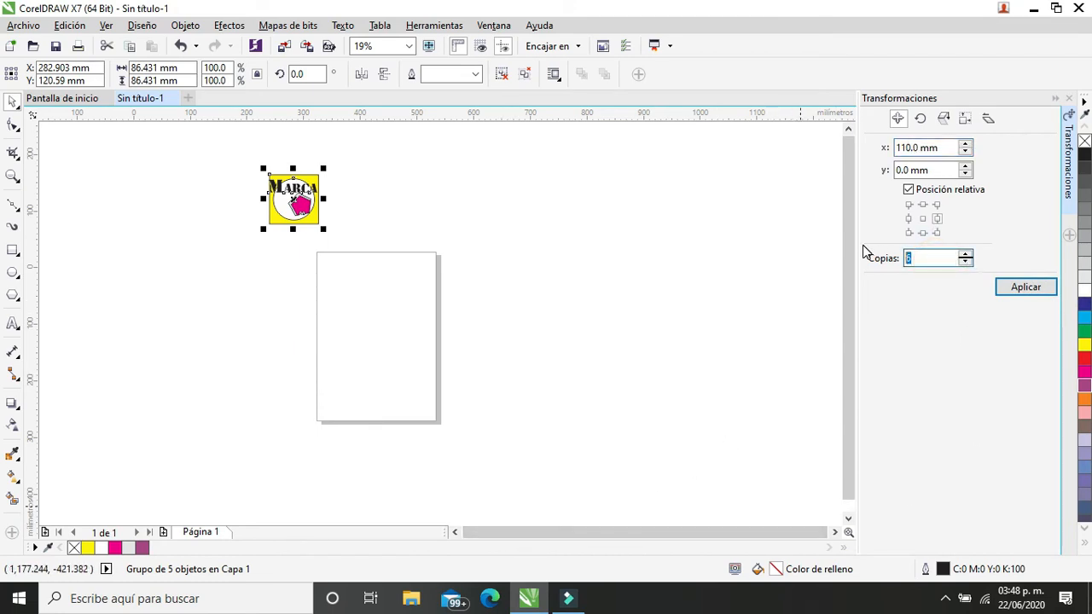
{"action": "type", "text": "10"}
{"action": "left_click", "coordinate": [1003, 288]}
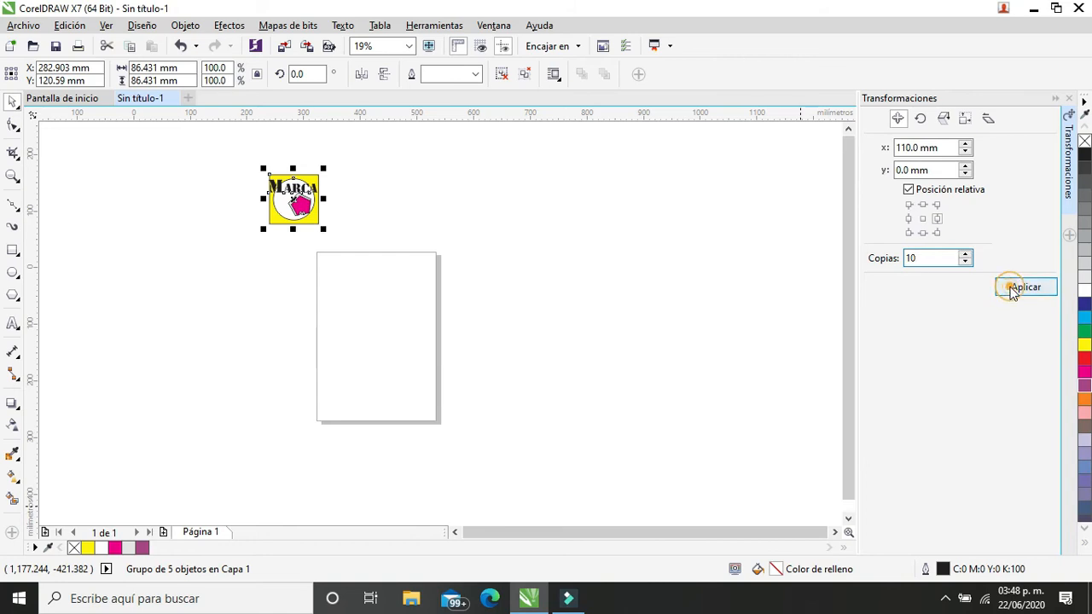
{"action": "scroll", "coordinate": [470, 376], "scroll_direction": "down", "scroll_amount": 1}
{"action": "scroll", "coordinate": [681, 333], "scroll_direction": "up", "scroll_amount": 1}
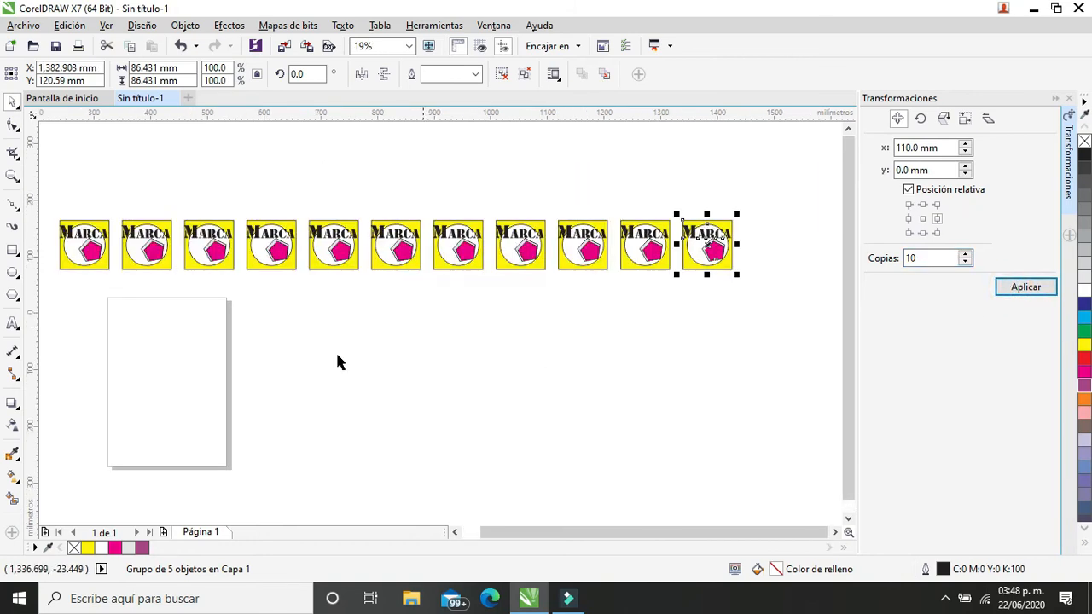
Duplicate the whole row of logos downward in 10 copies with the bottom-centre reference and a vertical offset of -100 mm
{"action": "left_click_drag", "start_coordinate": [44, 183], "coordinate": [763, 296]}
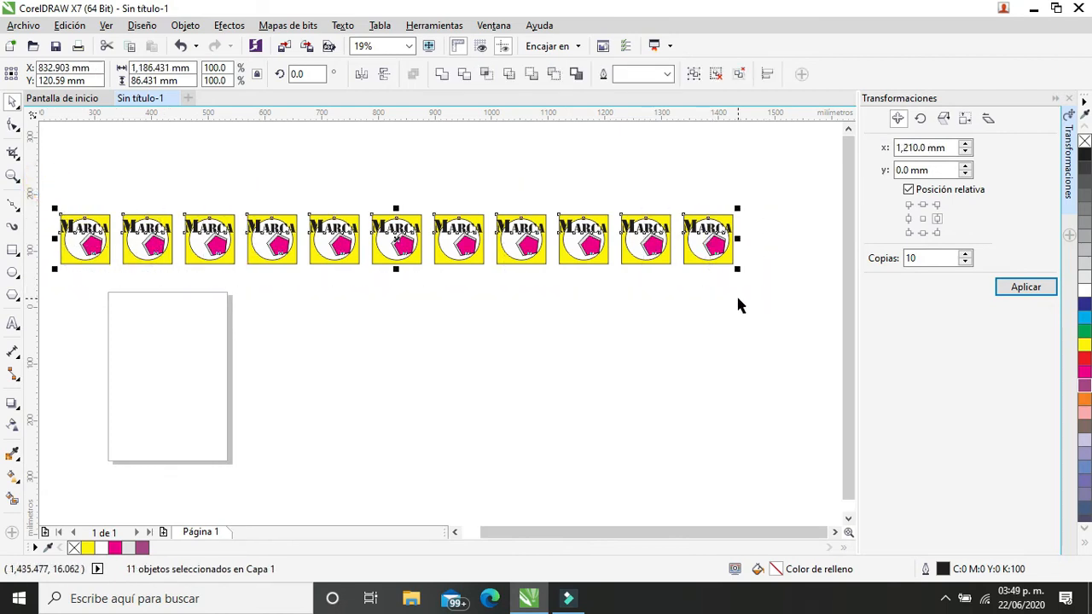
{"action": "left_click", "coordinate": [922, 233]}
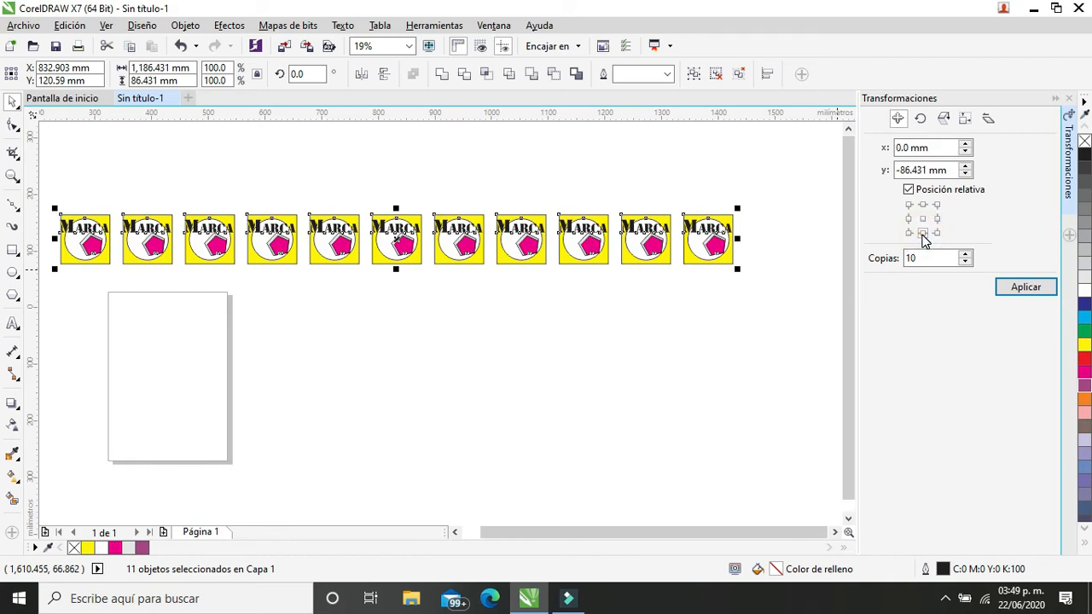
{"action": "left_click", "coordinate": [922, 205]}
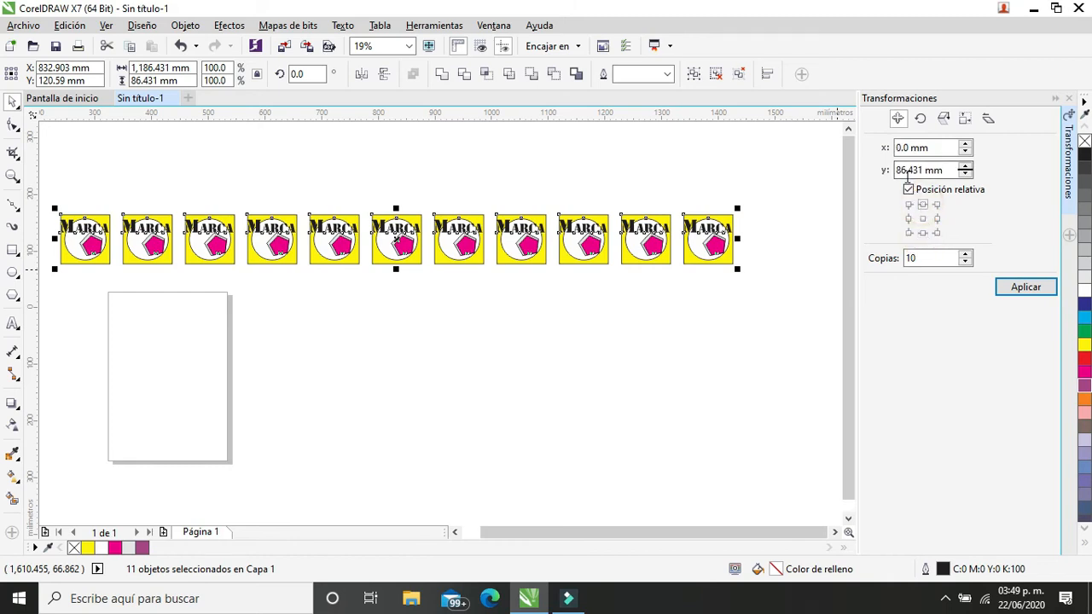
{"action": "left_click", "coordinate": [923, 232]}
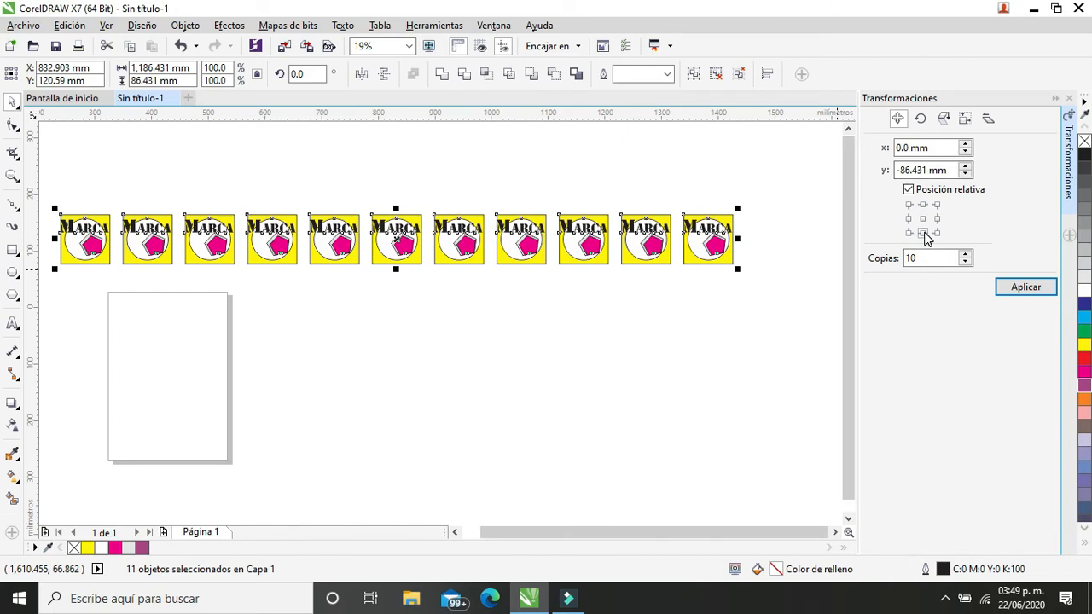
{"action": "left_click_drag", "start_coordinate": [896, 170], "coordinate": [931, 175]}
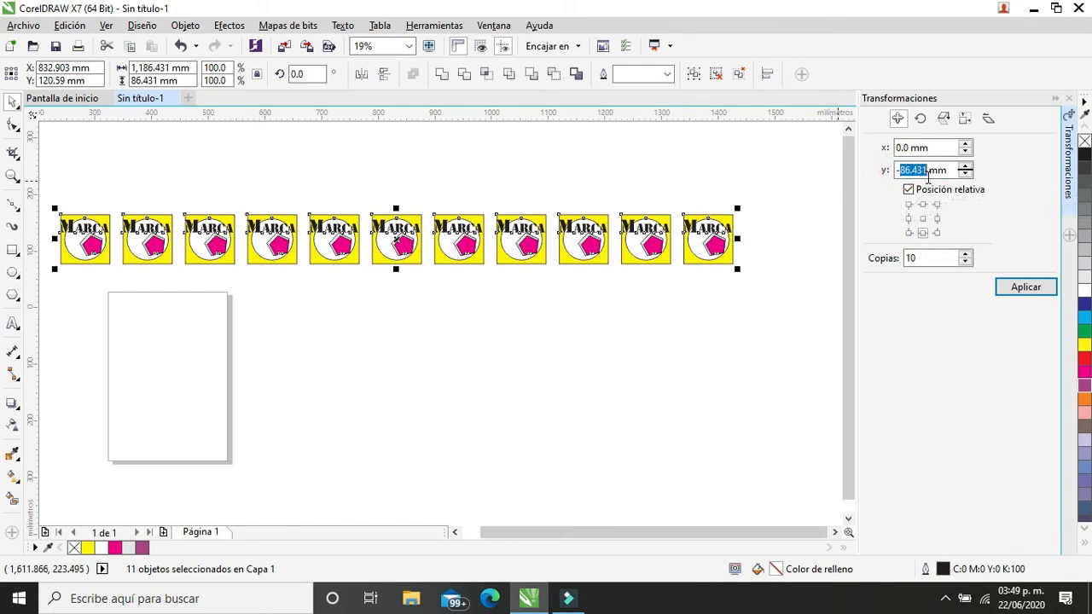
{"action": "type", "text": "-1"}
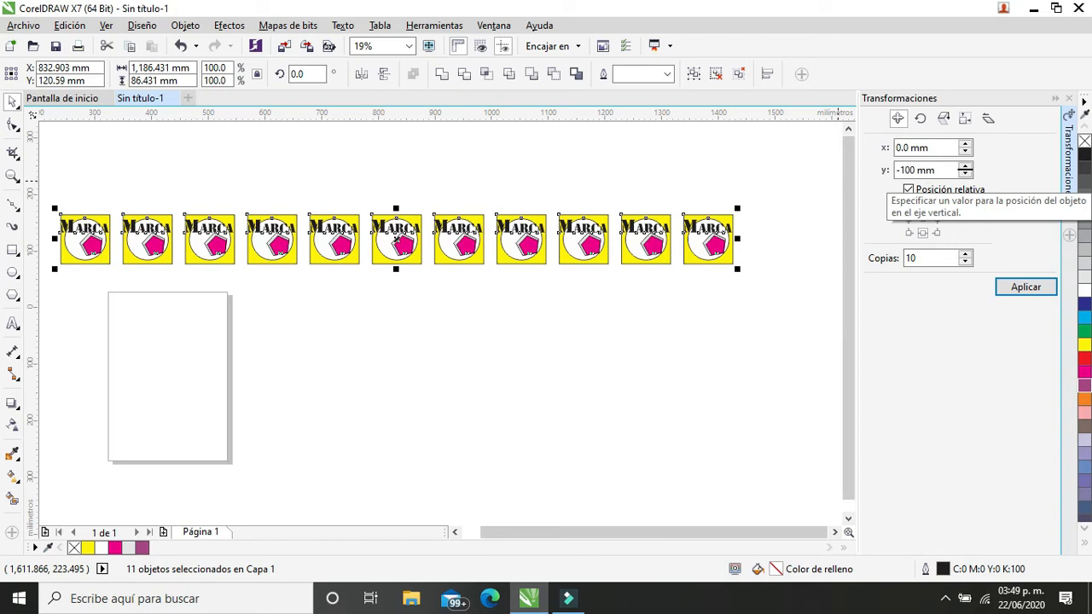
{"action": "type", "text": "00"}
{"action": "left_click", "coordinate": [1024, 288]}
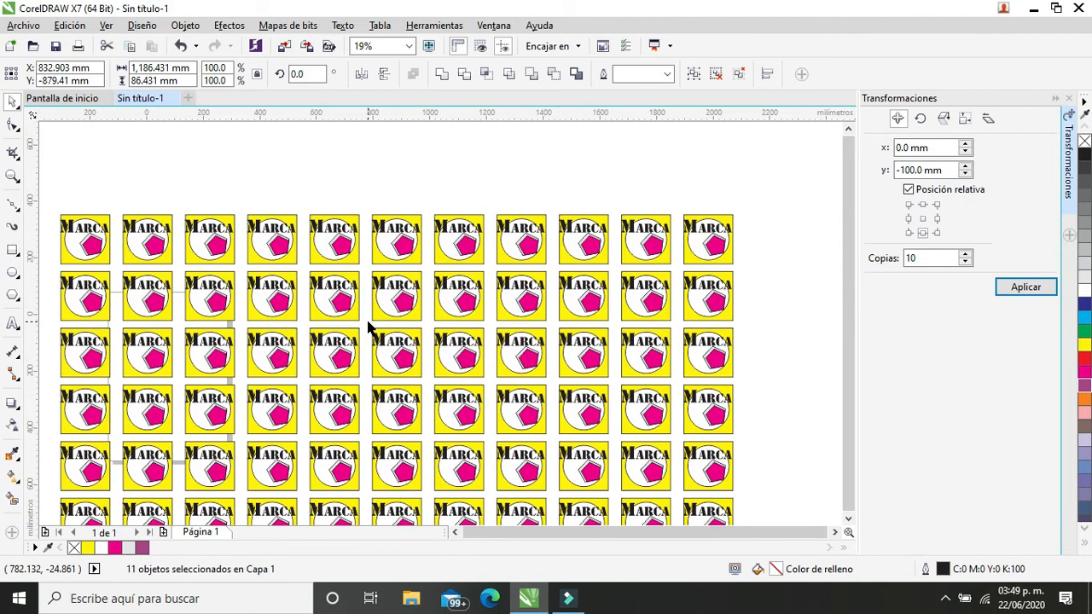
Examine the logo grid up close and as a whole to check the spacing of its rows and columns
{"action": "scroll", "coordinate": [376, 397], "scroll_direction": "down", "scroll_amount": 1}
{"action": "scroll", "coordinate": [375, 399], "scroll_direction": "down", "scroll_amount": 1}
{"action": "scroll", "coordinate": [354, 406], "scroll_direction": "up", "scroll_amount": 1}
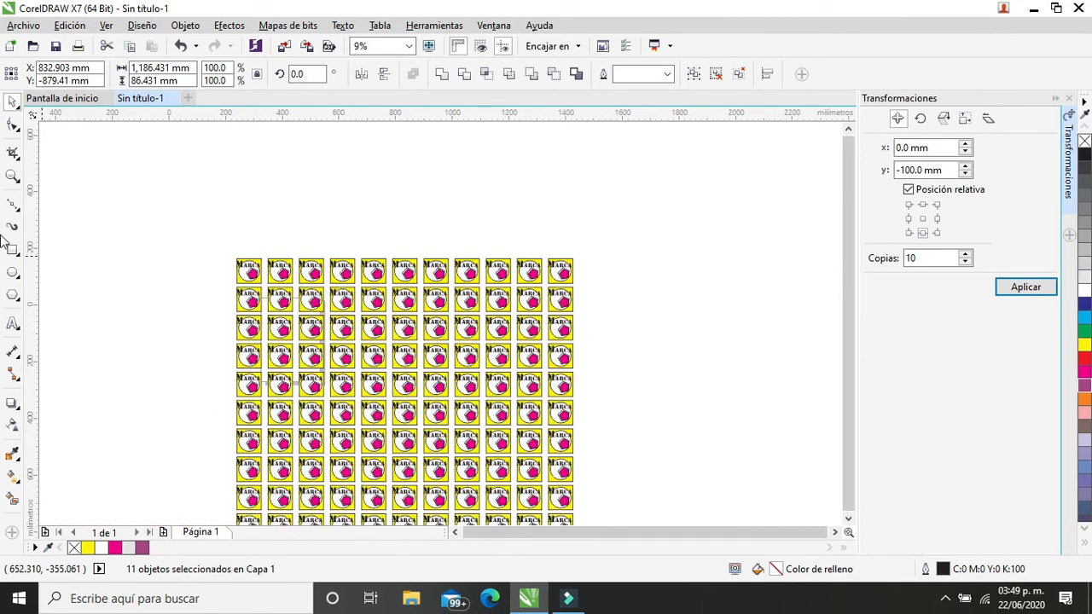
{"action": "left_click", "coordinate": [12, 176]}
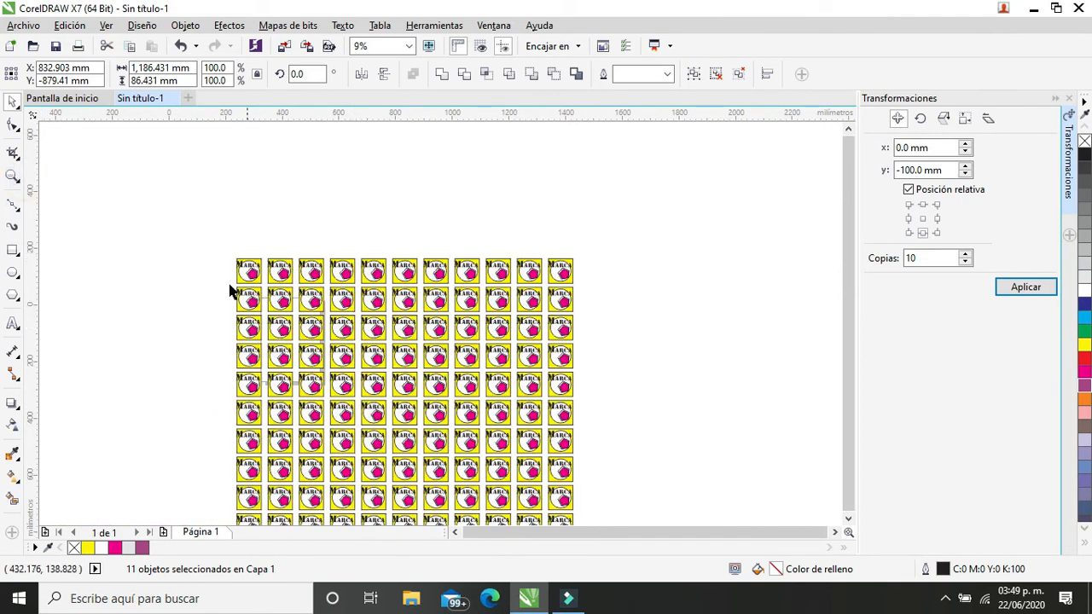
{"action": "left_click", "coordinate": [13, 176]}
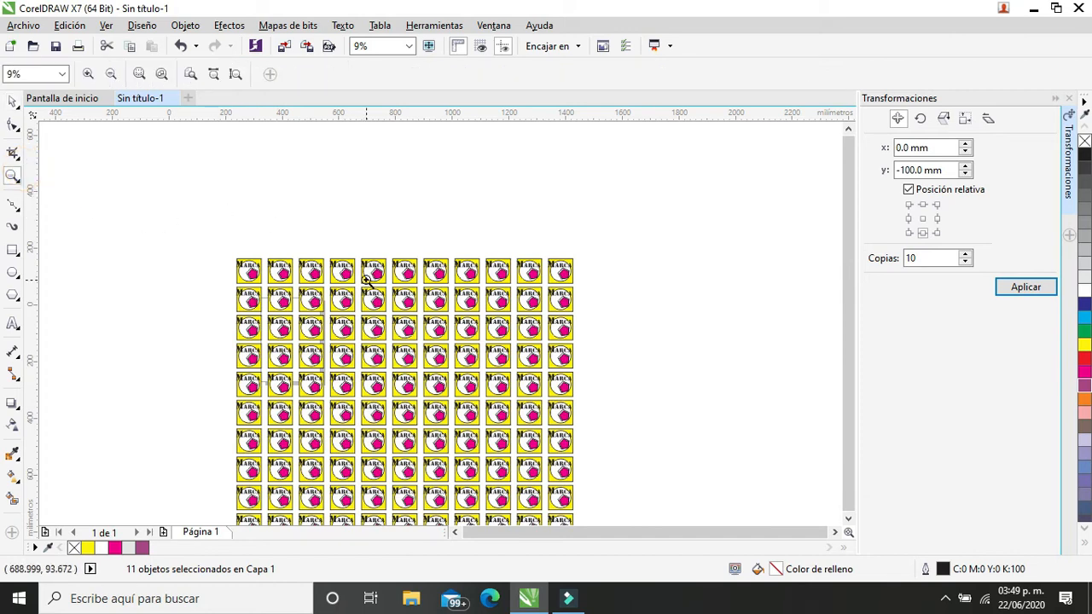
{"action": "key", "text": "F3"}
{"action": "left_click_drag", "start_coordinate": [340, 294], "coordinate": [503, 441]}
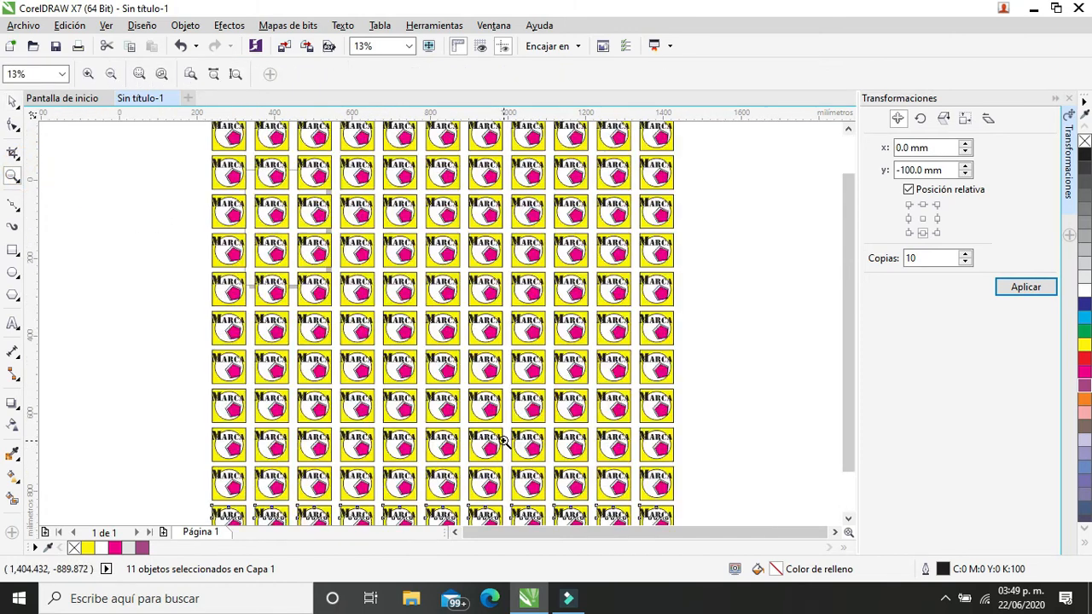
{"action": "left_click_drag", "start_coordinate": [232, 174], "coordinate": [643, 444]}
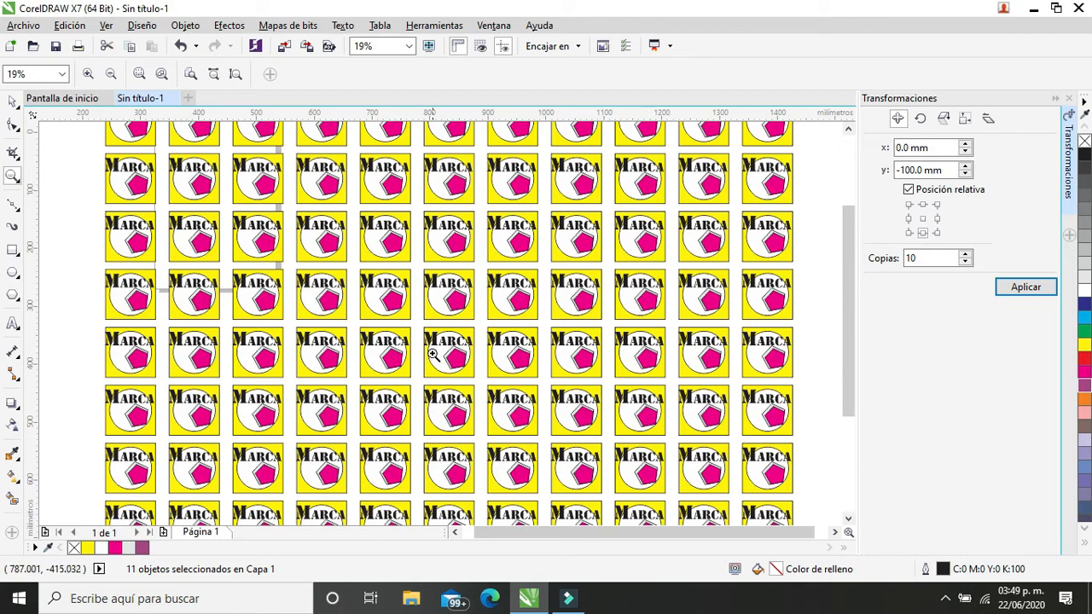
{"action": "scroll", "coordinate": [433, 355], "scroll_direction": "down", "scroll_amount": 1}
{"action": "scroll", "coordinate": [433, 355], "scroll_direction": "down", "scroll_amount": 2}
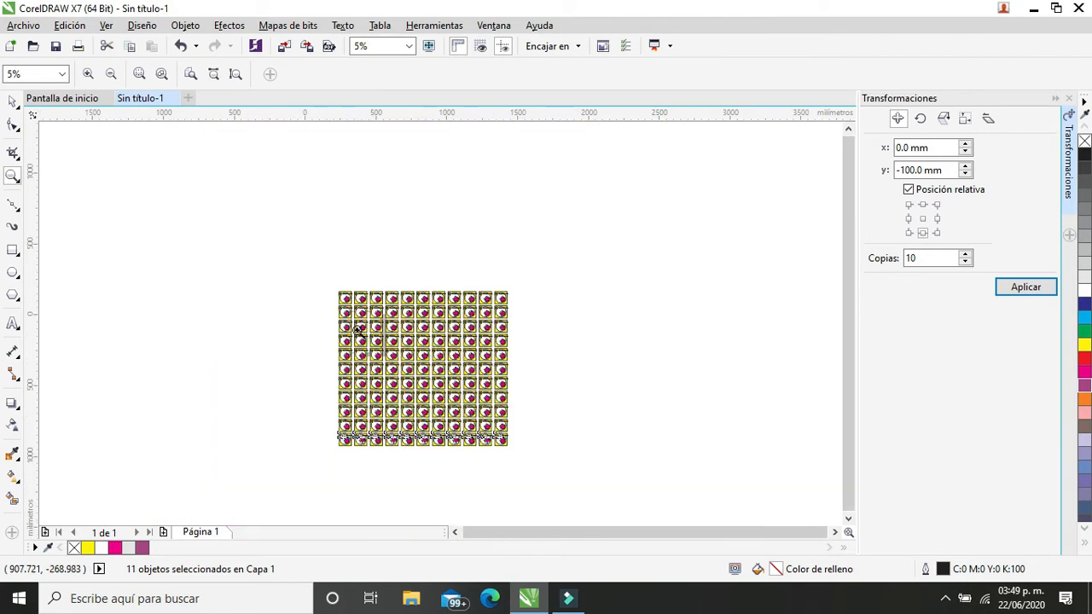
Undo the duplication of the logo rows and columns back to the single original logo
{"action": "left_click", "coordinate": [181, 46]}
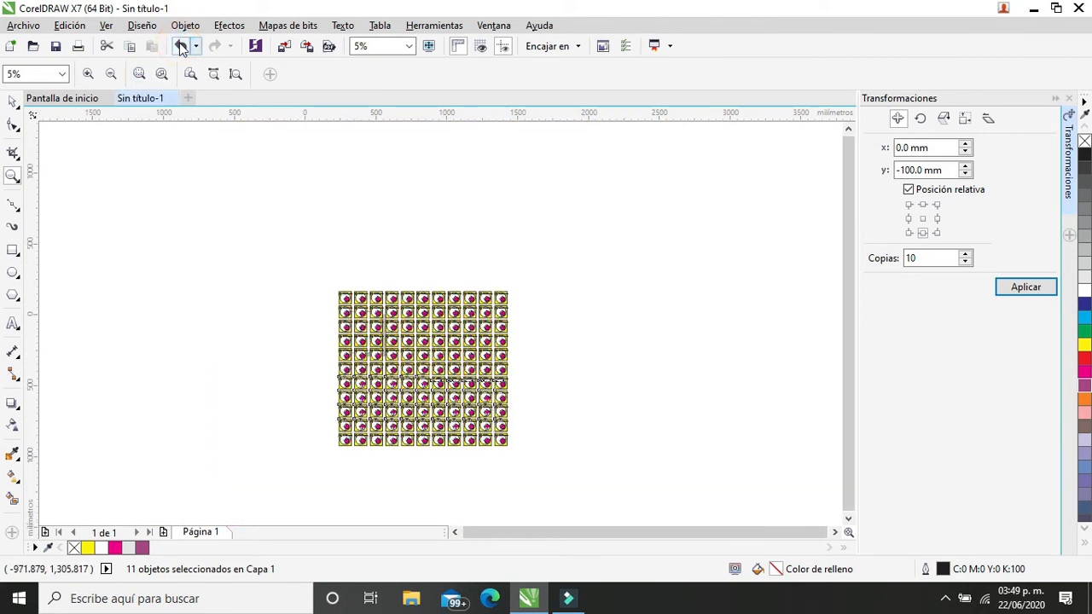
{"action": "left_click", "coordinate": [181, 47]}
{"action": "left_click", "coordinate": [181, 47]}
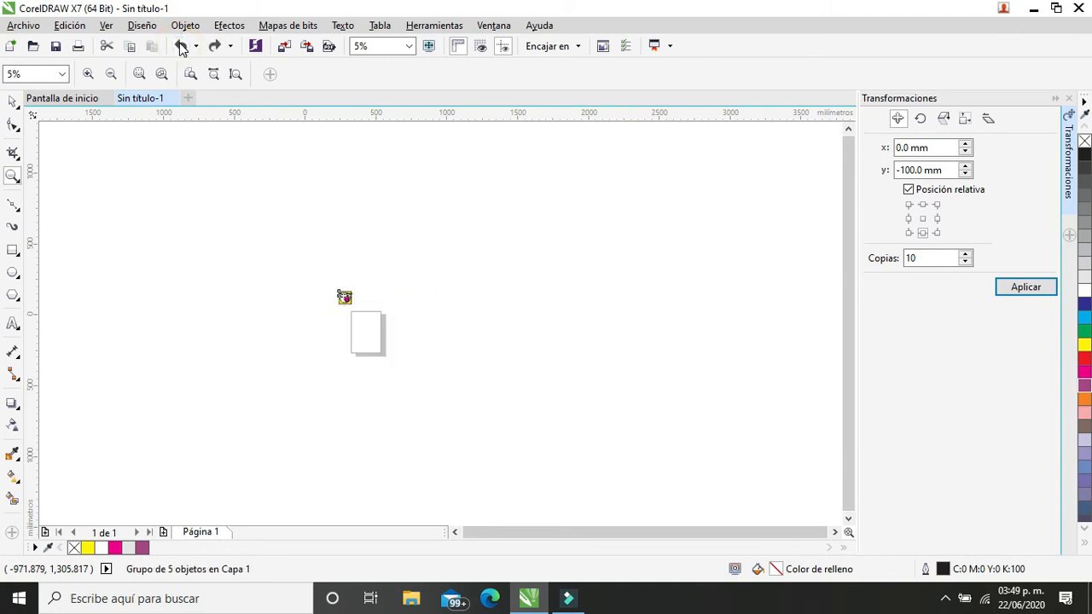
{"action": "scroll", "coordinate": [376, 334], "scroll_direction": "up", "scroll_amount": 3}
{"action": "left_click", "coordinate": [247, 244]}
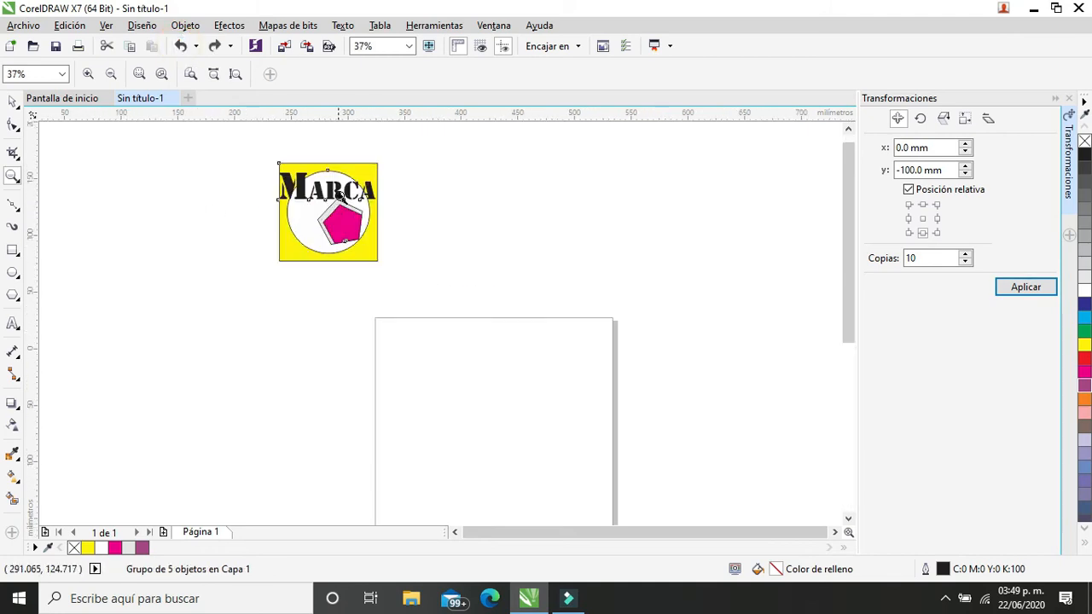
Draw a circle about 44 mm in diameter, fill it orange and place it just below and right of the logo
{"action": "left_click", "coordinate": [12, 272]}
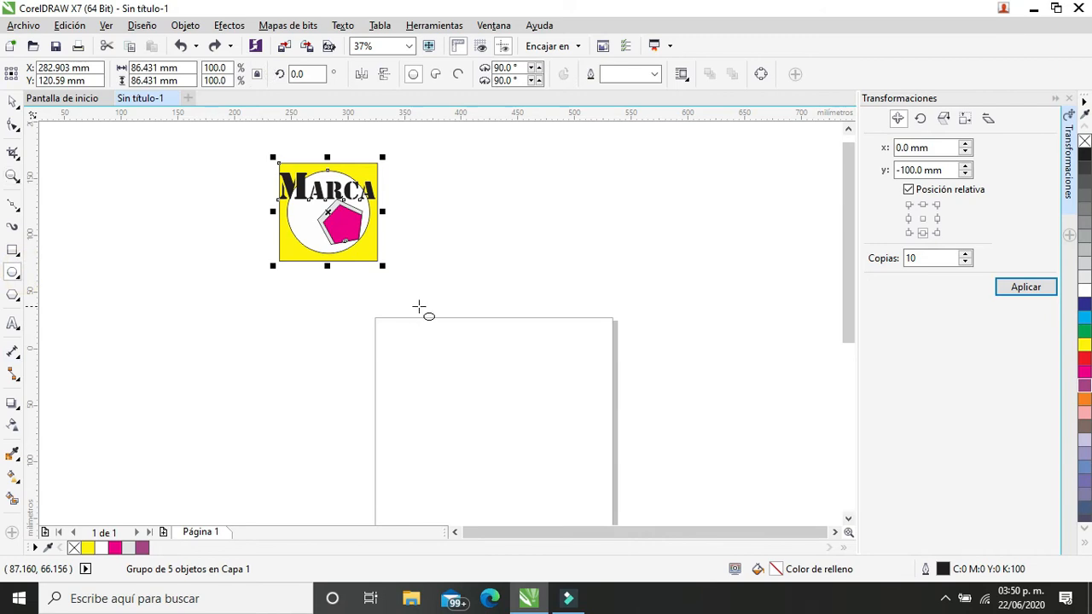
{"action": "left_click_drag", "start_coordinate": [401, 284], "coordinate": [456, 338]}
{"action": "left_click", "coordinate": [1085, 399]}
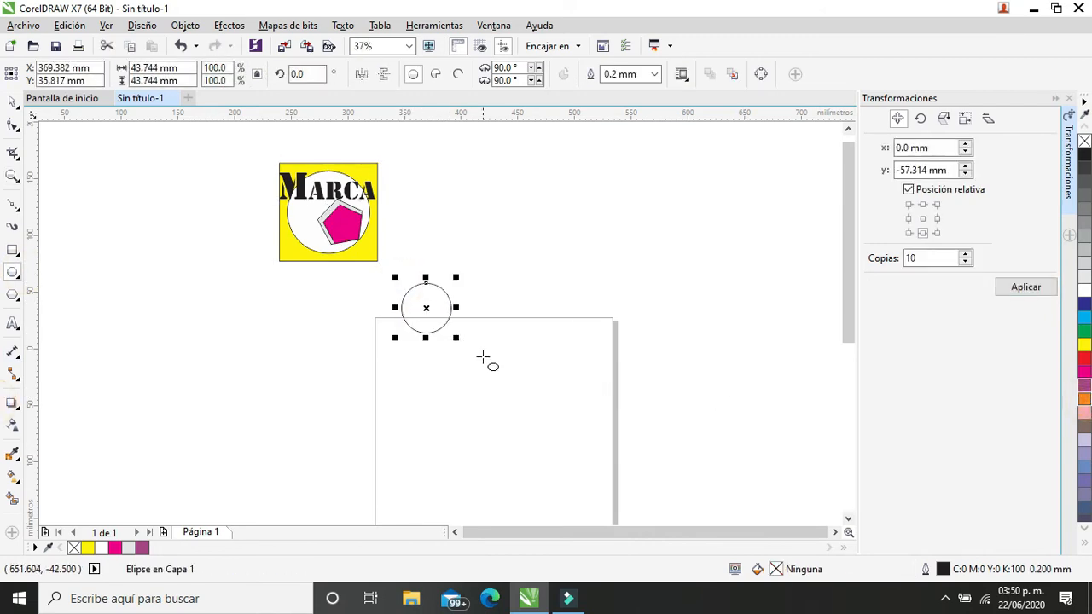
{"action": "left_click", "coordinate": [14, 100]}
{"action": "left_click_drag", "start_coordinate": [431, 307], "coordinate": [421, 297]}
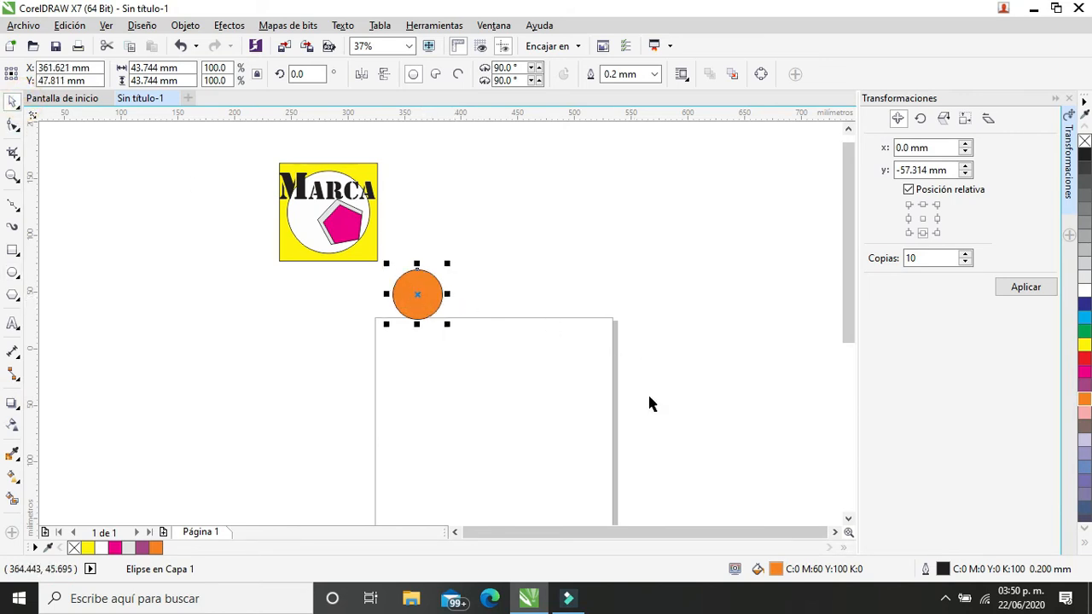
Draw a rectangle about 29 by 13 mm overlapping the orange circle's right side, with magenta fill and outline
{"action": "left_click", "coordinate": [13, 250]}
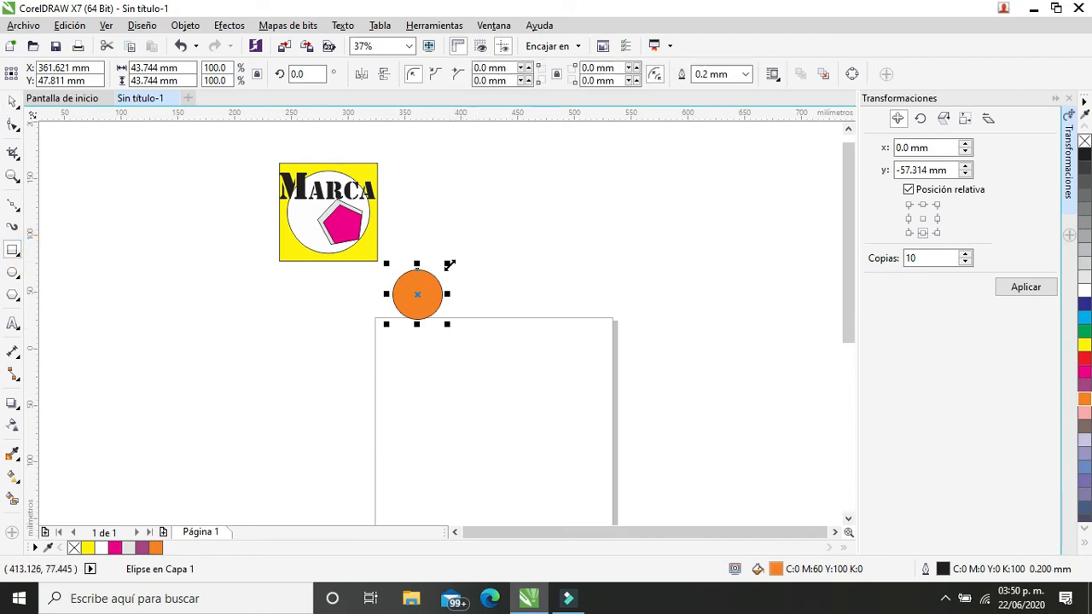
{"action": "left_click", "coordinate": [424, 282]}
{"action": "left_click_drag", "start_coordinate": [444, 302], "coordinate": [457, 299]}
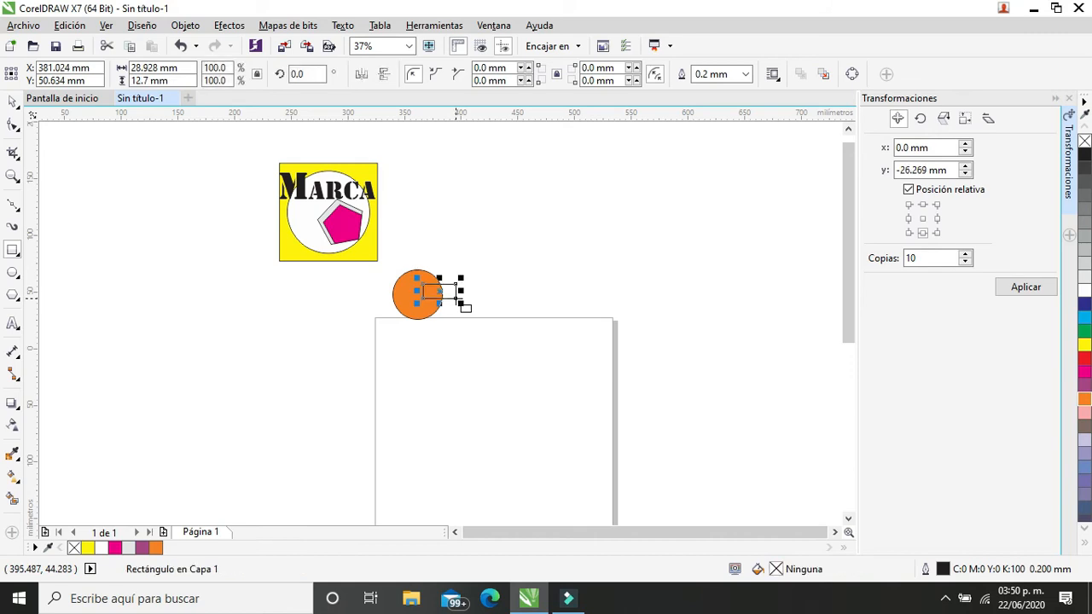
{"action": "left_click", "coordinate": [1085, 372]}
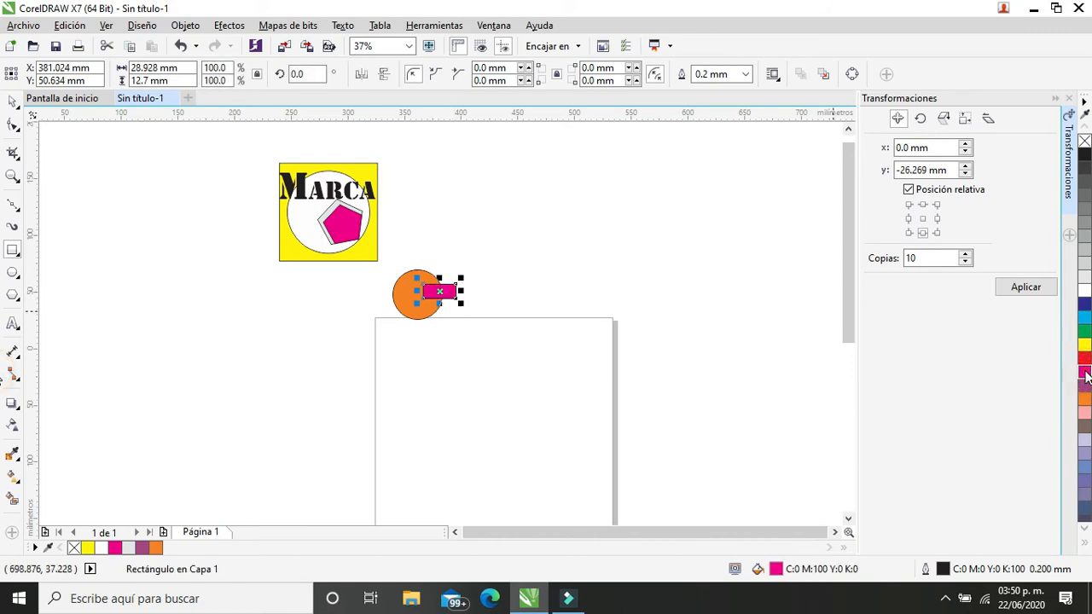
Duplicate the logo, circle and rectangle together in 10 copies to the right with the centre-right reference and a 200 mm horizontal offset
{"action": "left_click", "coordinate": [13, 103]}
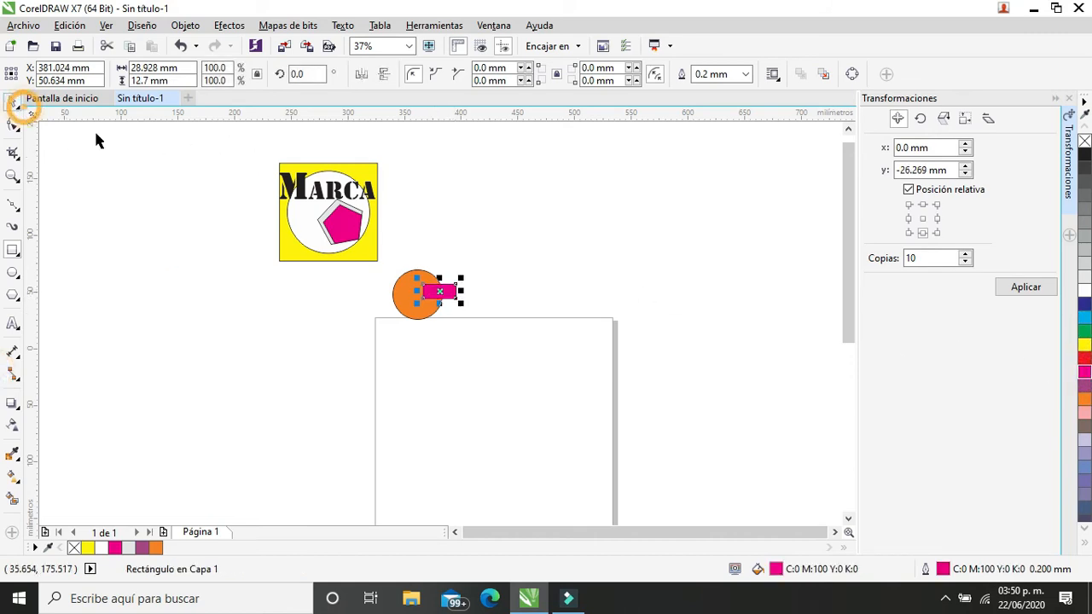
{"action": "left_click", "coordinate": [333, 234]}
{"action": "left_click_drag", "start_coordinate": [238, 148], "coordinate": [513, 360]}
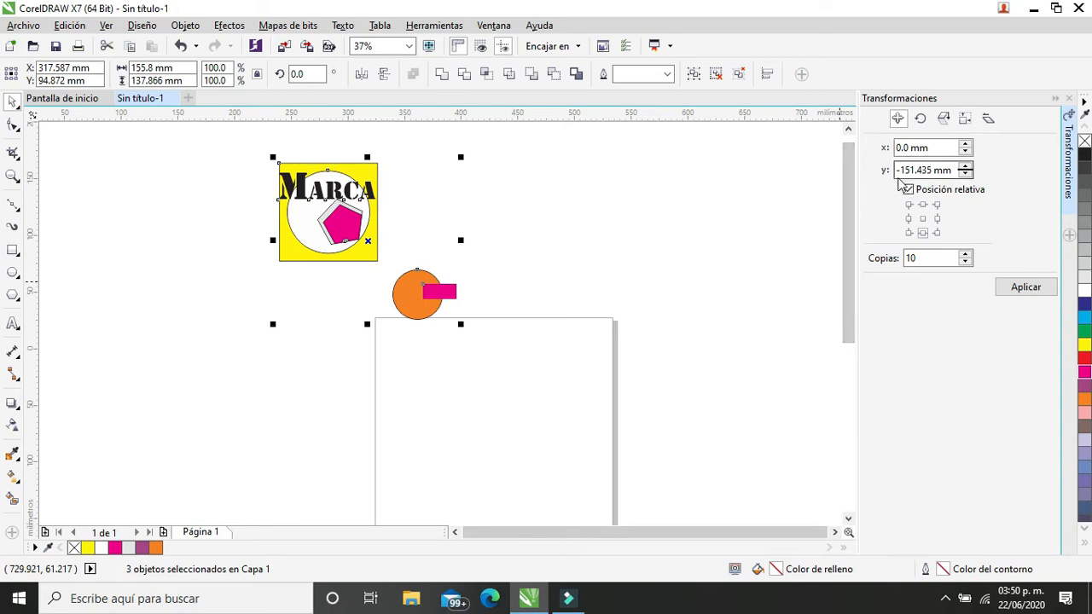
{"action": "left_click", "coordinate": [938, 220]}
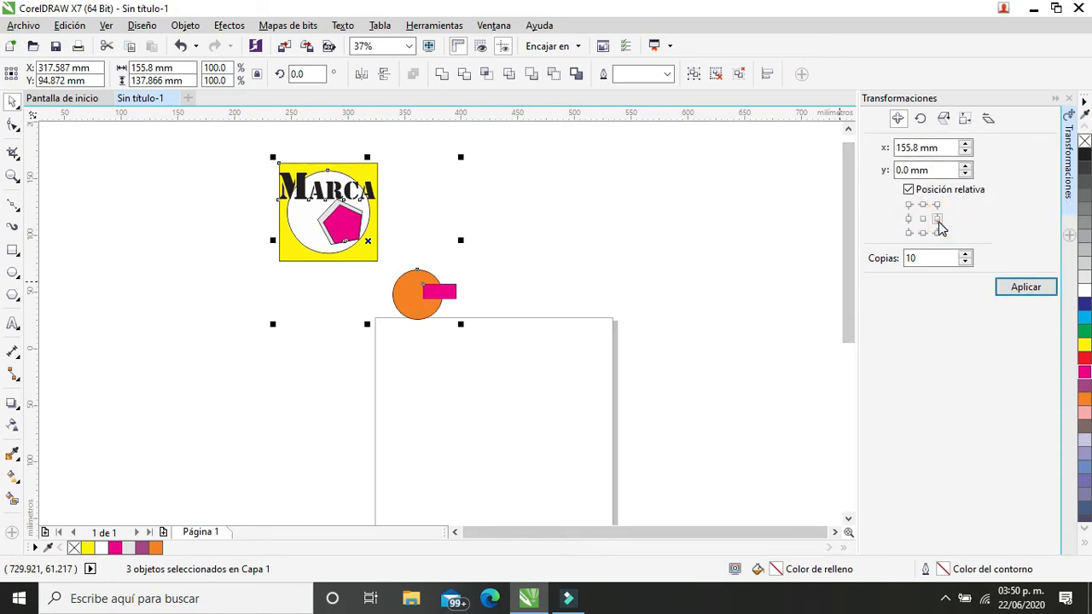
{"action": "double_click", "coordinate": [925, 149]}
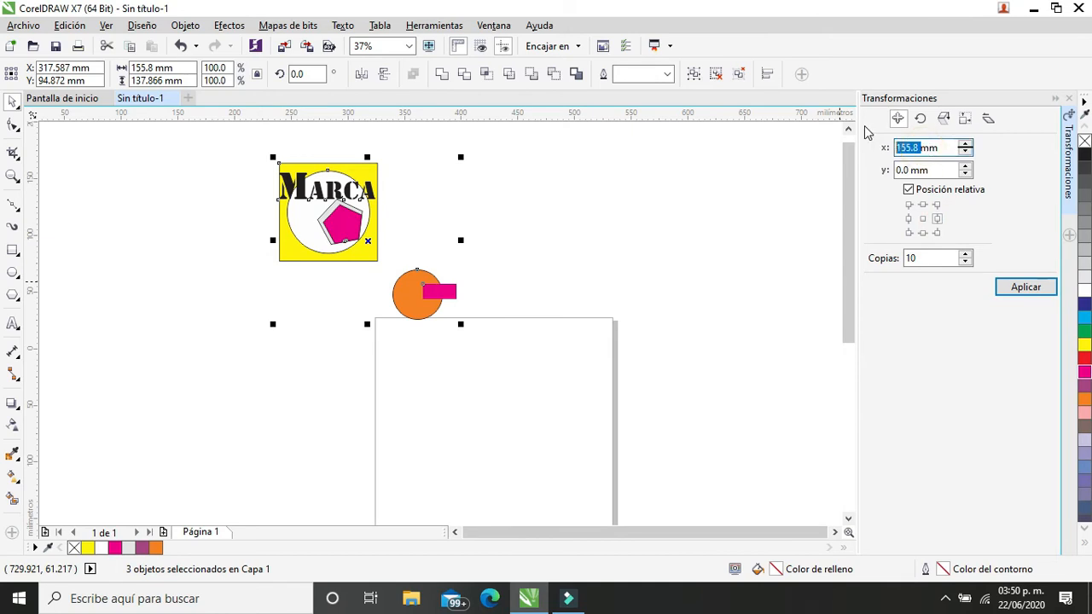
{"action": "type", "text": "200"}
{"action": "left_click", "coordinate": [1024, 287]}
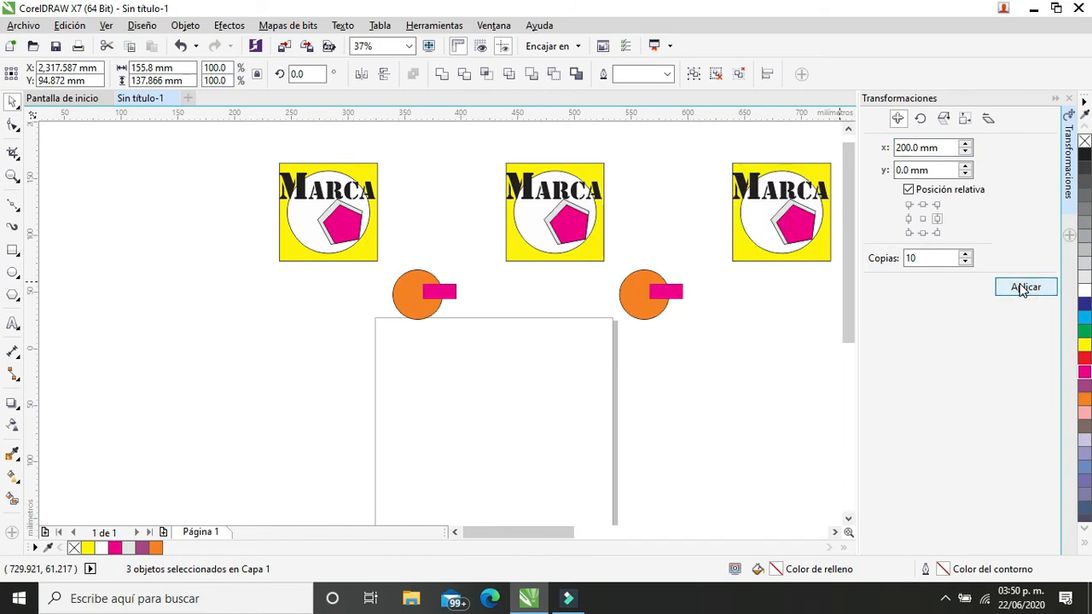
{"action": "scroll", "coordinate": [824, 322], "scroll_direction": "down", "scroll_amount": 2}
{"action": "scroll", "coordinate": [823, 323], "scroll_direction": "down", "scroll_amount": 1}
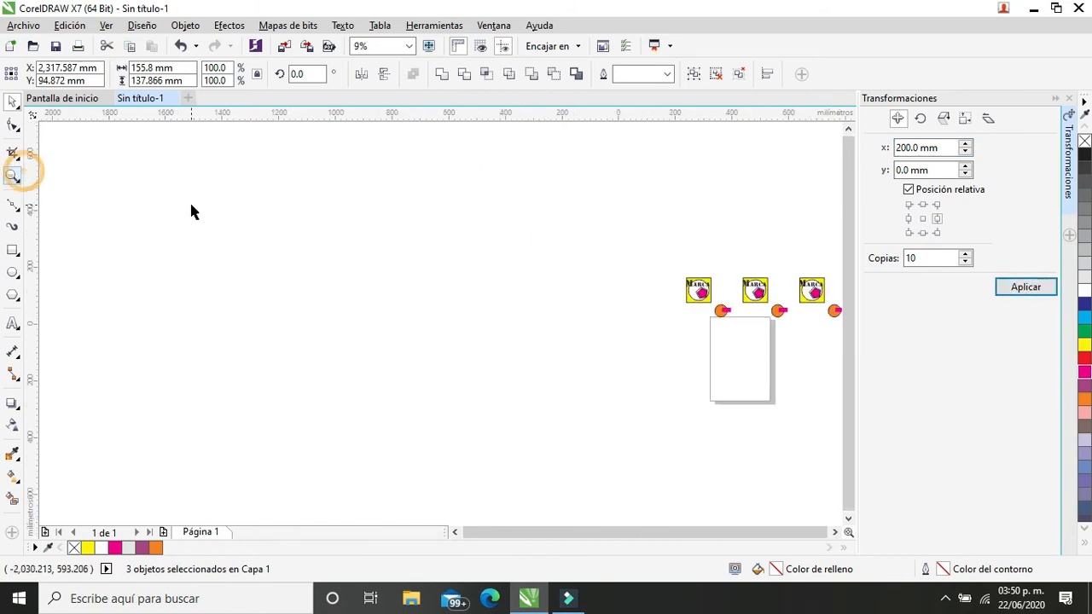
{"action": "left_click", "coordinate": [13, 176]}
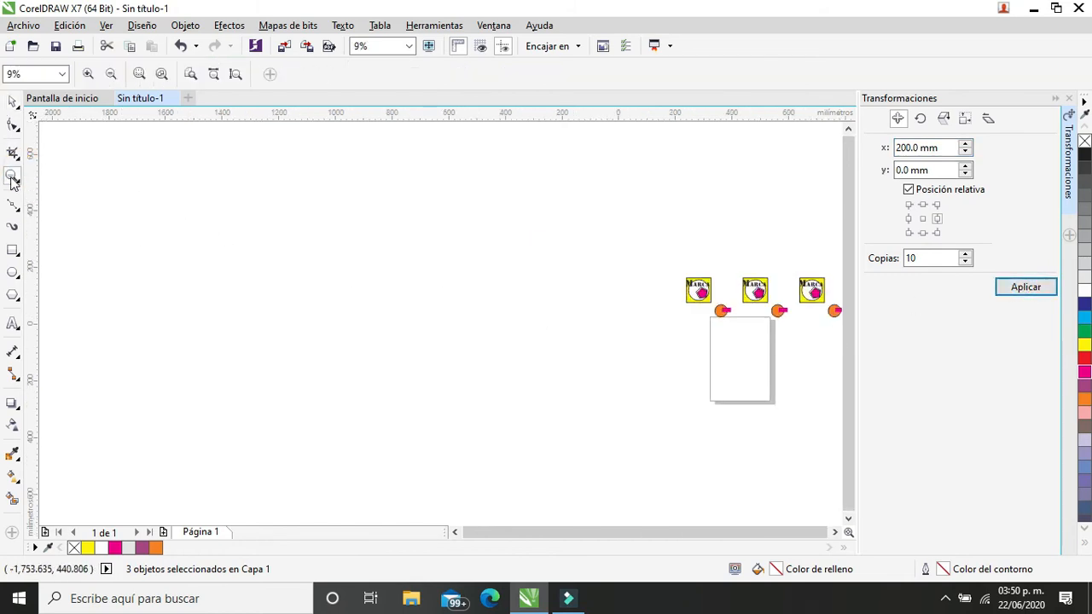
Duplicate the whole row of logos, circles and rectangles downward in 10 copies with the bottom-centre reference and a -180 mm vertical offset
{"action": "scroll", "coordinate": [692, 324], "scroll_direction": "down", "scroll_amount": 2}
{"action": "left_click_drag", "start_coordinate": [488, 301], "coordinate": [683, 339]}
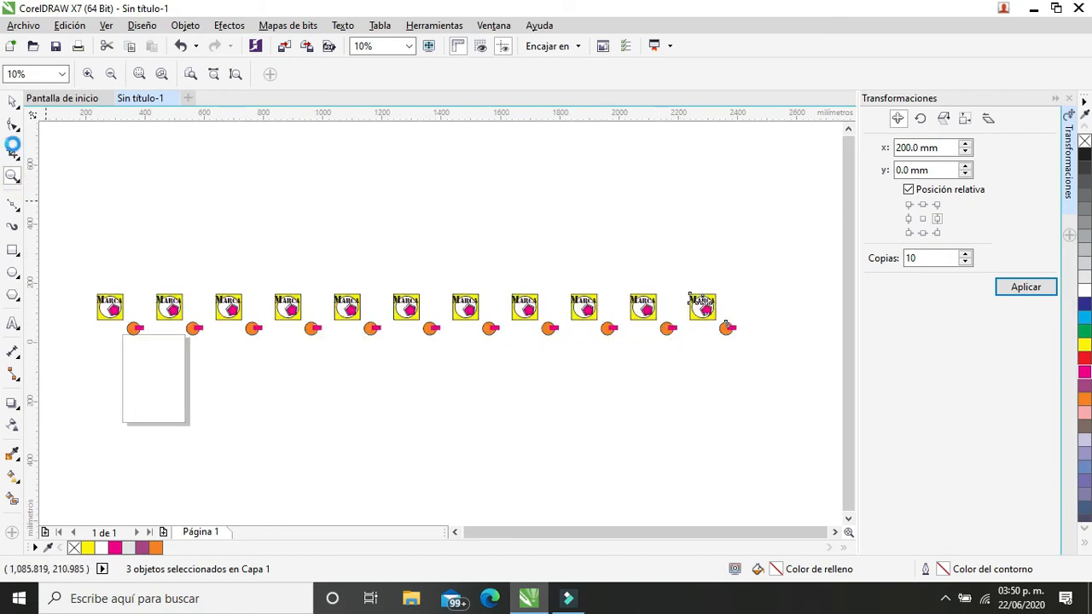
{"action": "left_click", "coordinate": [11, 104]}
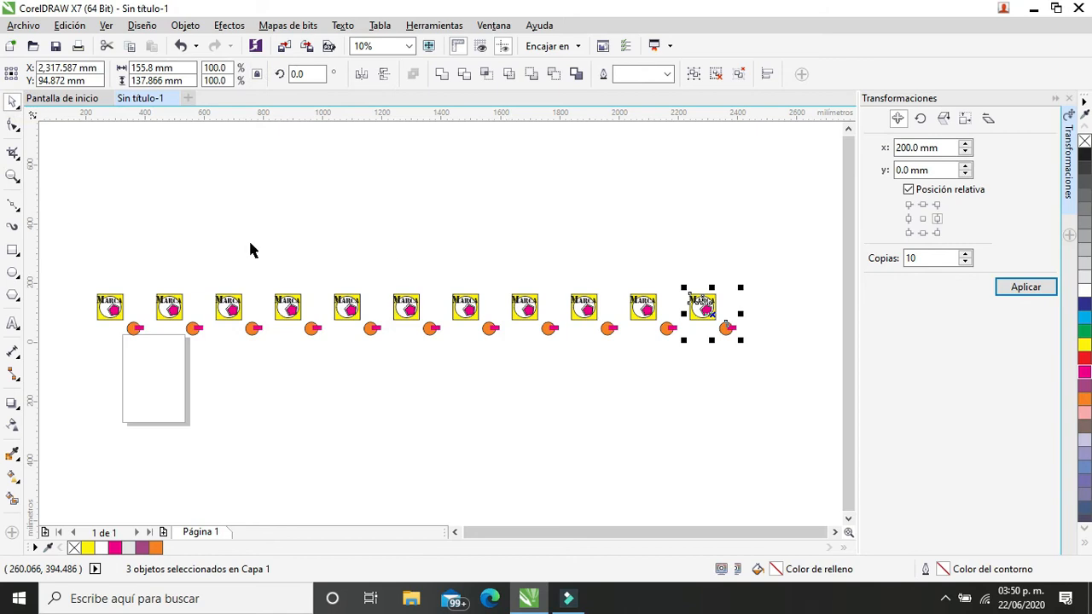
{"action": "left_click_drag", "start_coordinate": [88, 244], "coordinate": [766, 410]}
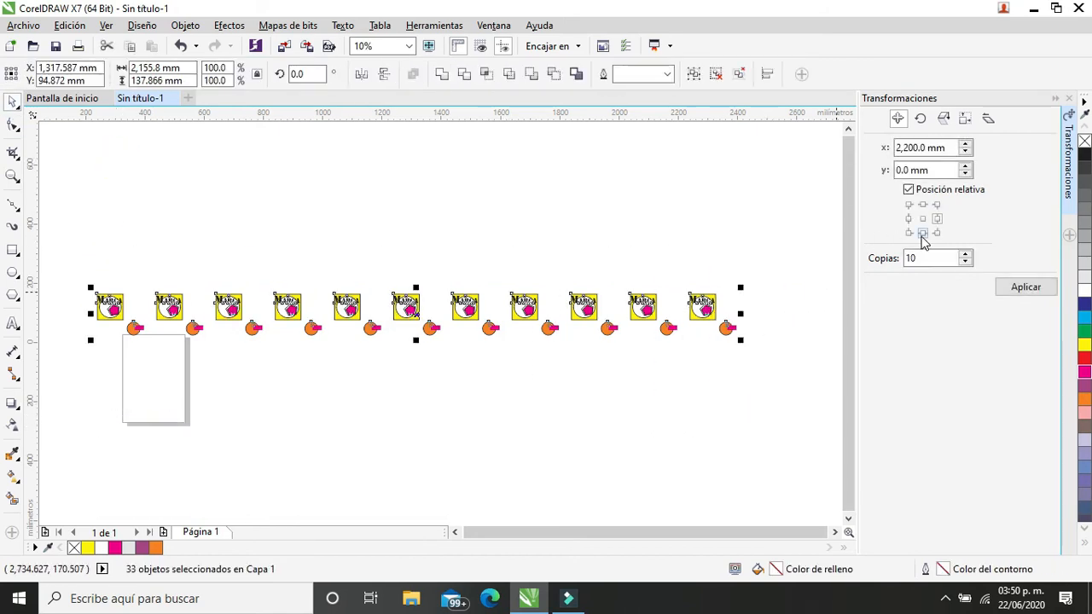
{"action": "left_click", "coordinate": [922, 234]}
{"action": "double_click", "coordinate": [925, 170]}
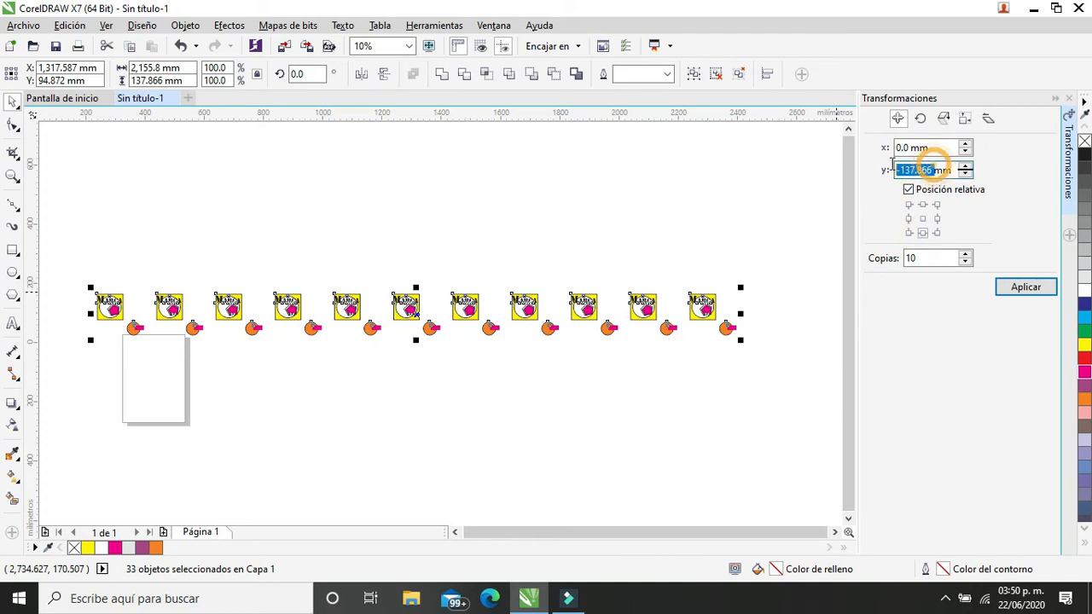
{"action": "type", "text": "-"}
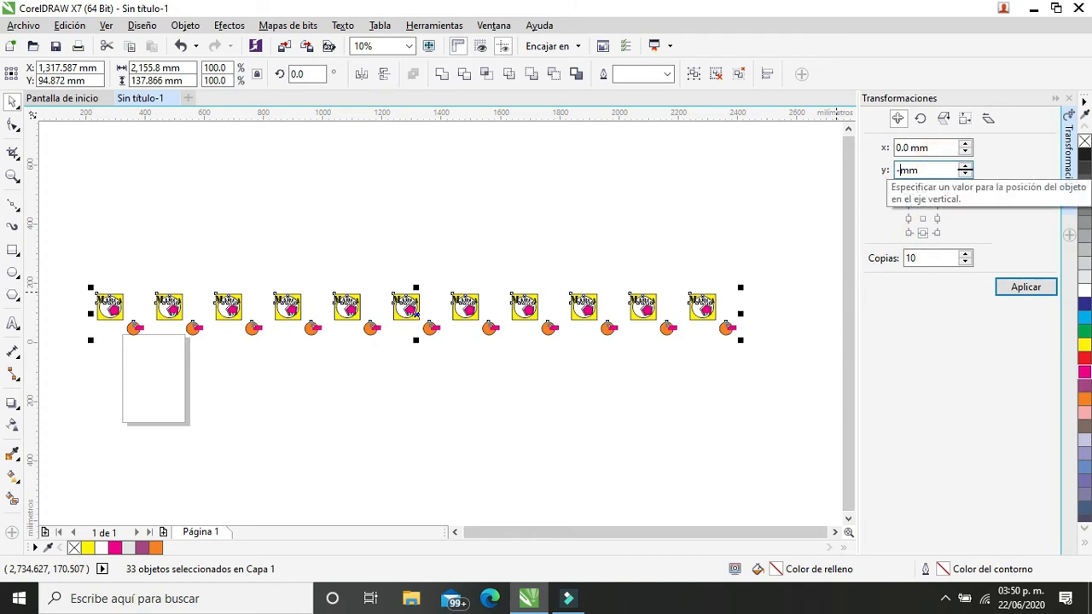
{"action": "type", "text": "180"}
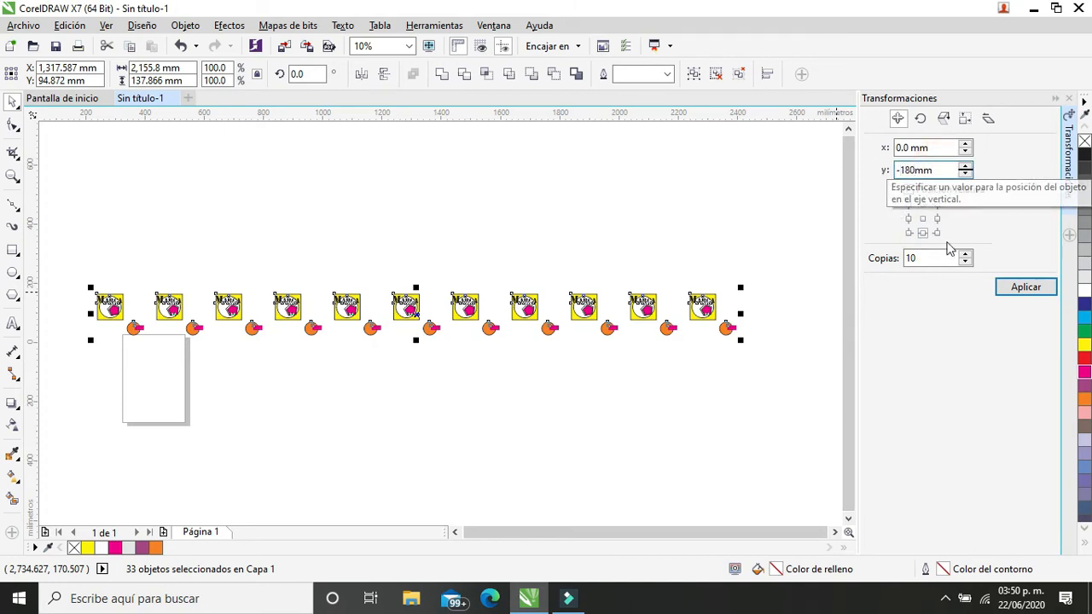
{"action": "left_click", "coordinate": [1010, 289]}
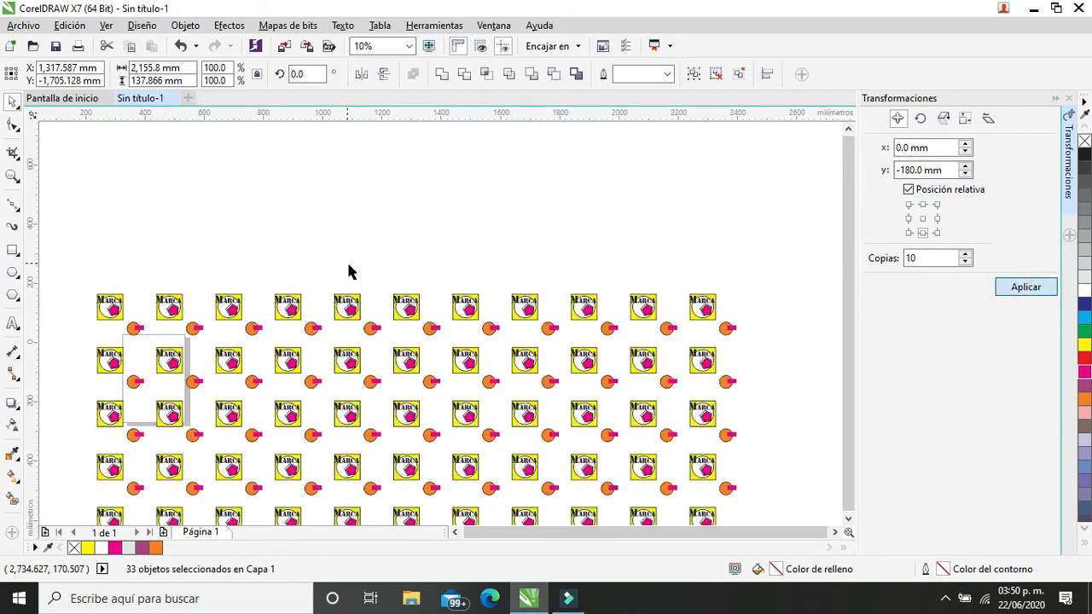
Examine the grid of duplicated logos, circles and rectangles both as a whole and up close
{"action": "scroll", "coordinate": [378, 427], "scroll_direction": "down", "scroll_amount": 1}
{"action": "scroll", "coordinate": [388, 423], "scroll_direction": "down", "scroll_amount": 1}
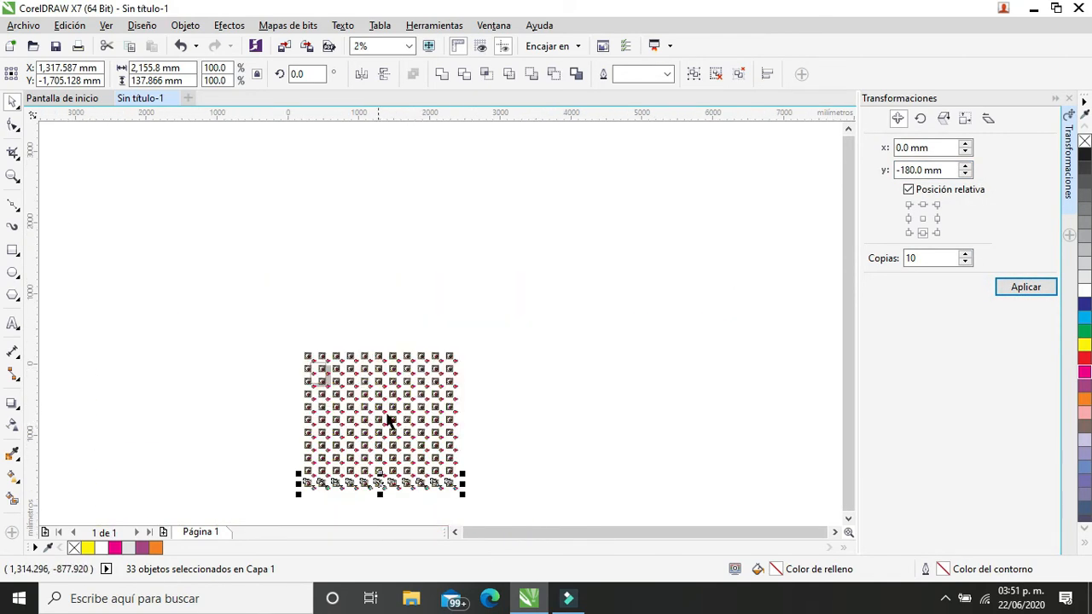
{"action": "scroll", "coordinate": [346, 448], "scroll_direction": "up", "scroll_amount": 1}
{"action": "scroll", "coordinate": [367, 461], "scroll_direction": "up", "scroll_amount": 1}
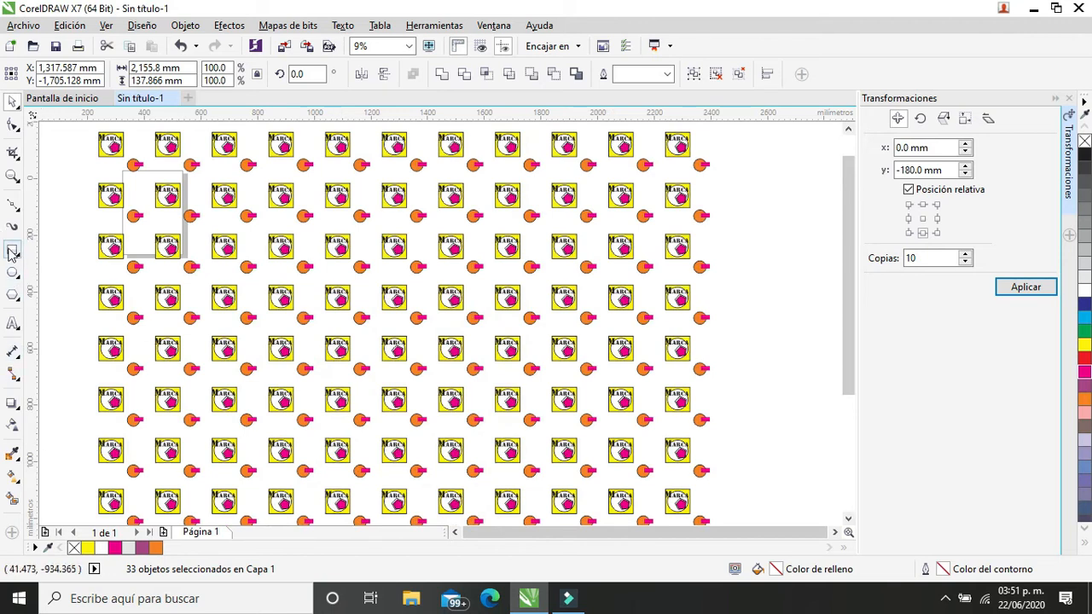
{"action": "left_click", "coordinate": [12, 176]}
{"action": "left_click_drag", "start_coordinate": [147, 188], "coordinate": [633, 491]}
{"action": "left_click_drag", "start_coordinate": [232, 182], "coordinate": [704, 495]}
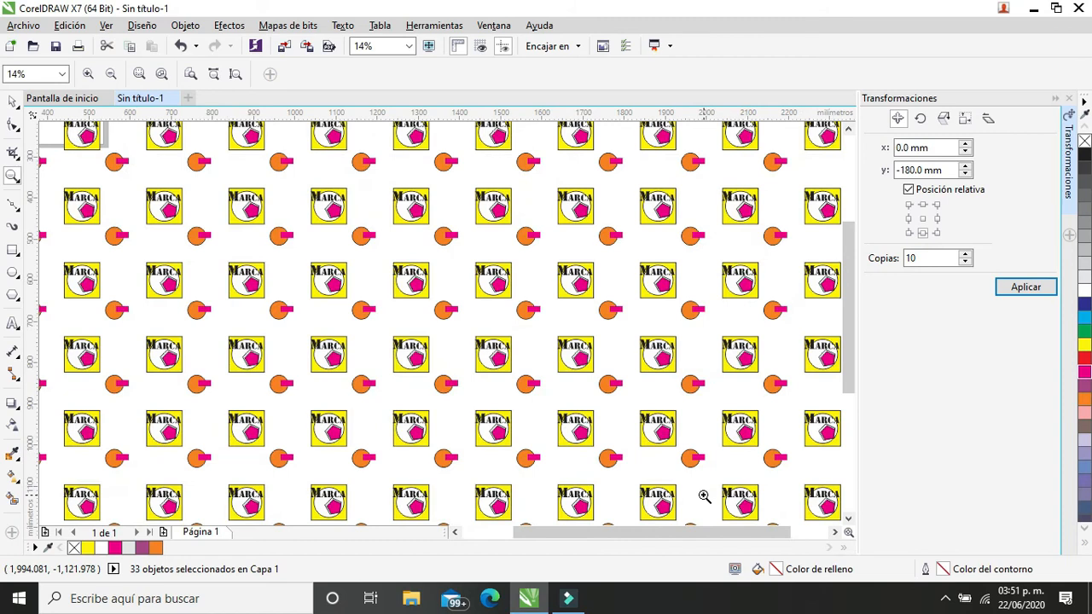
{"action": "scroll", "coordinate": [462, 361], "scroll_direction": "down", "scroll_amount": 1}
{"action": "key", "text": "F8"}
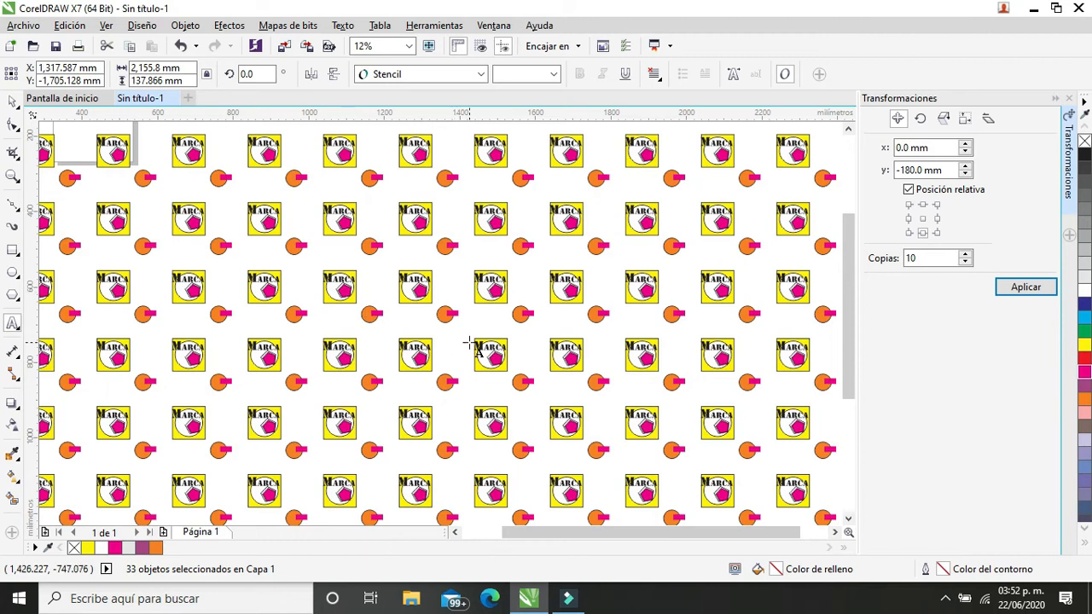
{"action": "scroll", "coordinate": [469, 342], "scroll_direction": "down", "scroll_amount": 2}
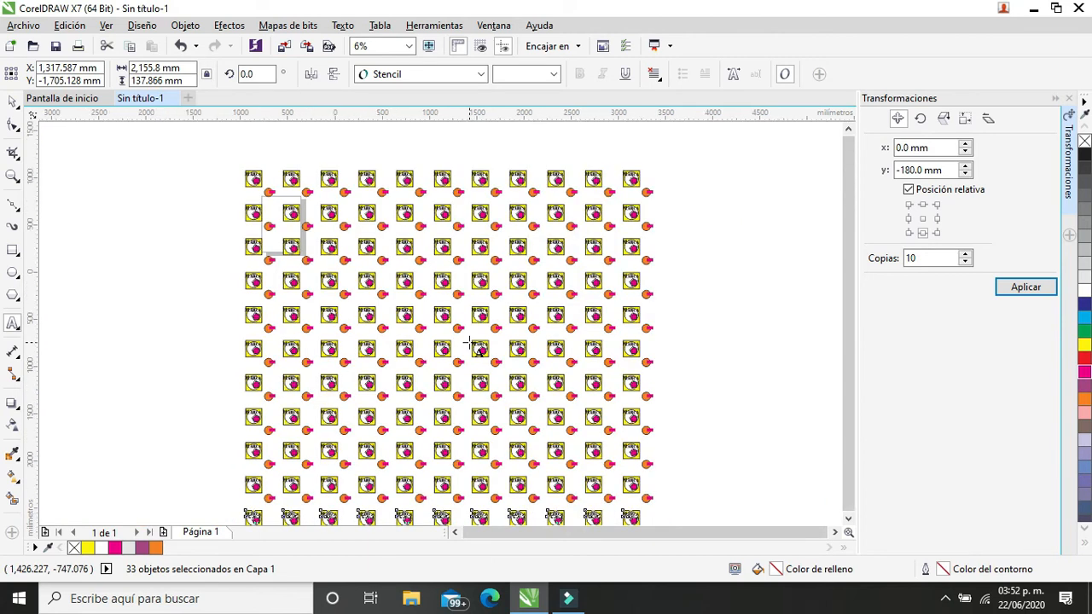
{"action": "scroll", "coordinate": [473, 342], "scroll_direction": "down", "scroll_amount": 2}
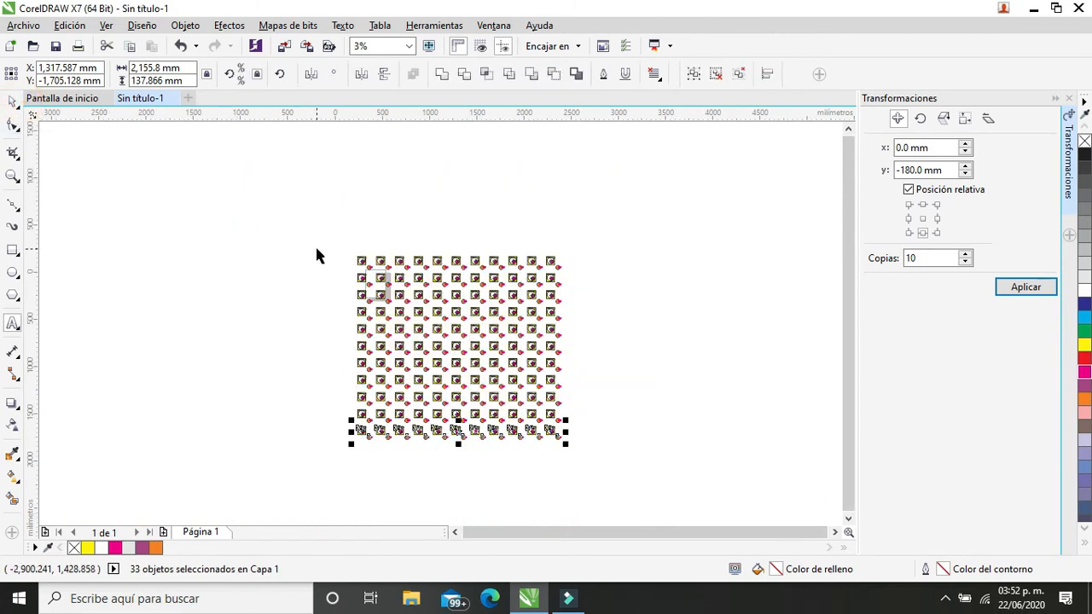
Undo the row and column duplications back to the single logo, circle and rectangle
{"action": "left_click", "coordinate": [308, 180]}
{"action": "left_click", "coordinate": [184, 48]}
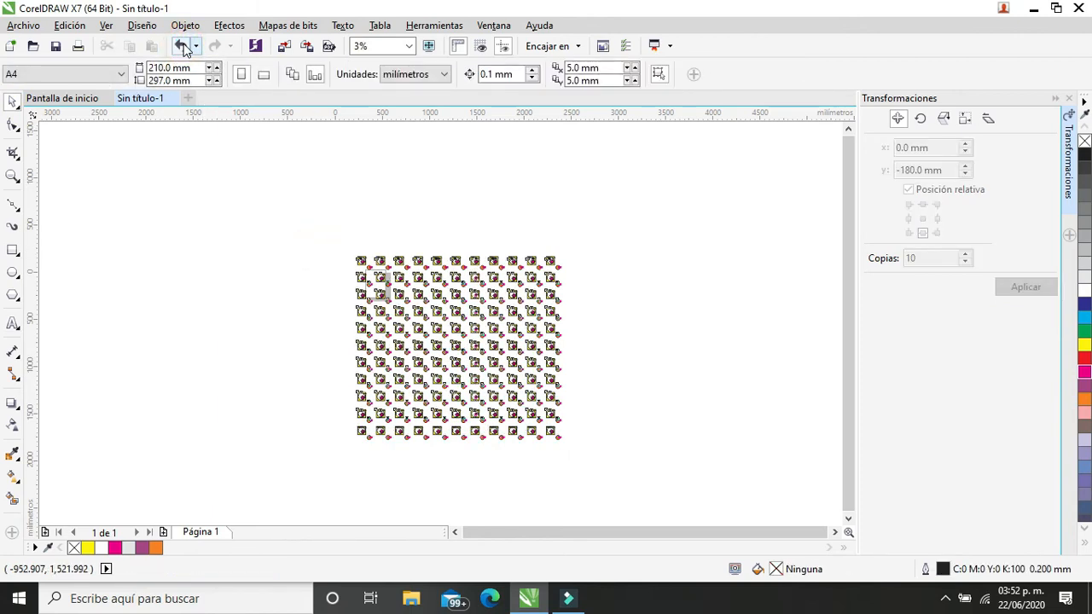
{"action": "left_click", "coordinate": [182, 47]}
{"action": "left_click", "coordinate": [185, 48]}
{"action": "left_click", "coordinate": [184, 49]}
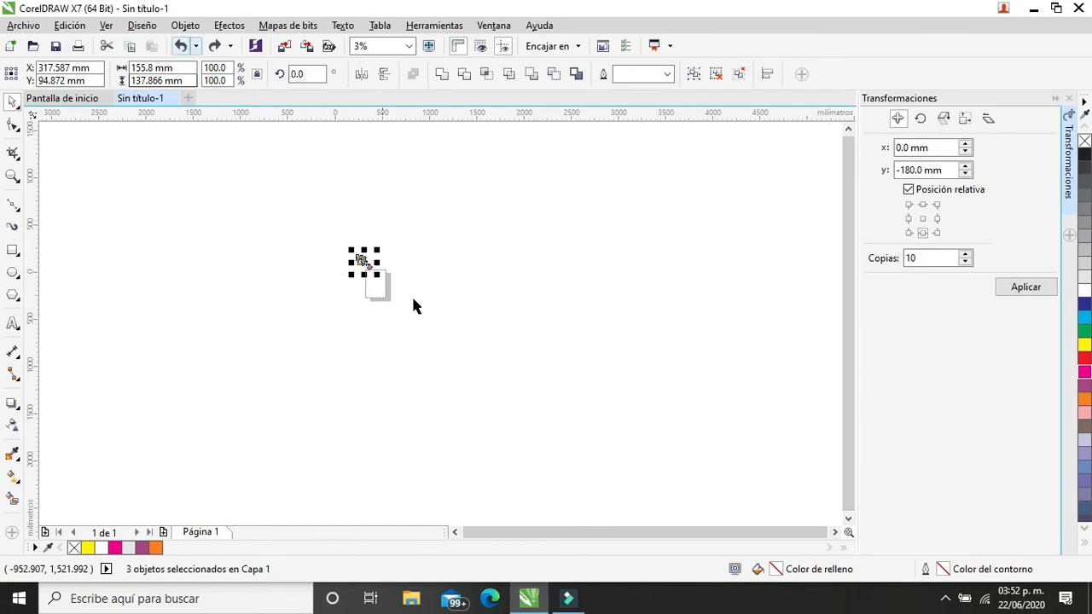
Delete the orange circle and the magenta rectangle together, leaving the logo in place
{"action": "scroll", "coordinate": [290, 247], "scroll_direction": "up", "scroll_amount": 2}
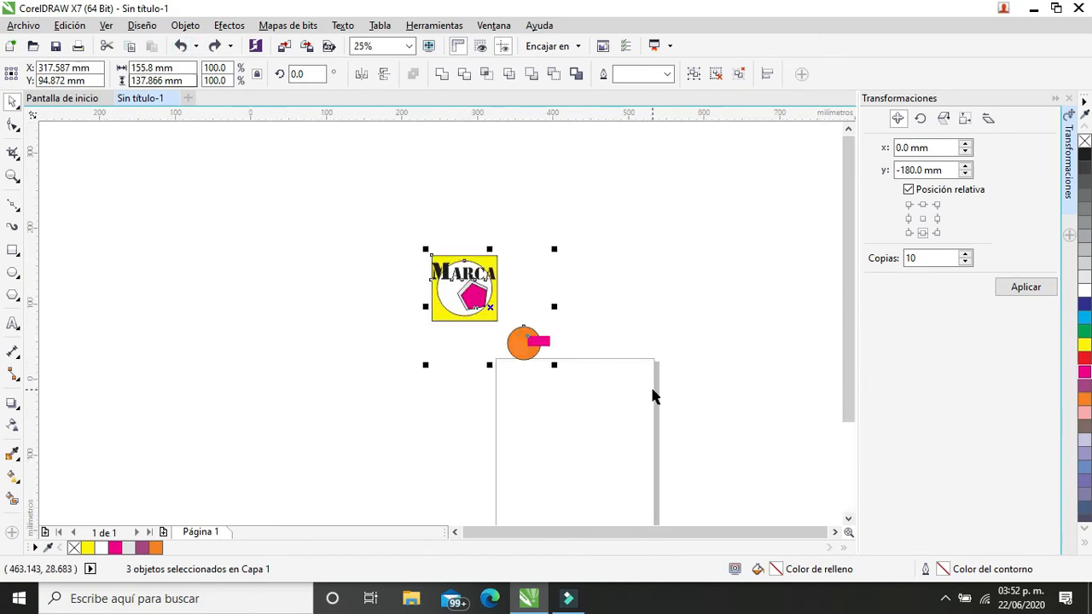
{"action": "scroll", "coordinate": [716, 368], "scroll_direction": "up", "scroll_amount": 1}
{"action": "scroll", "coordinate": [569, 355], "scroll_direction": "down", "scroll_amount": 1}
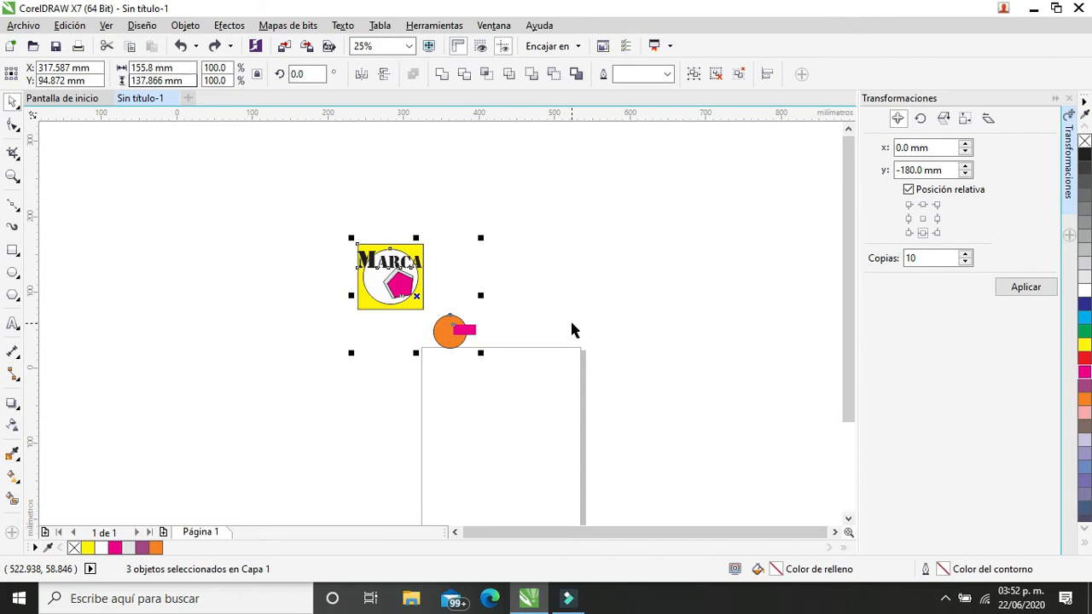
{"action": "left_click", "coordinate": [482, 365]}
{"action": "left_click", "coordinate": [501, 301]}
{"action": "left_click_drag", "start_coordinate": [493, 328], "coordinate": [401, 380]}
{"action": "key", "text": "Delete"}
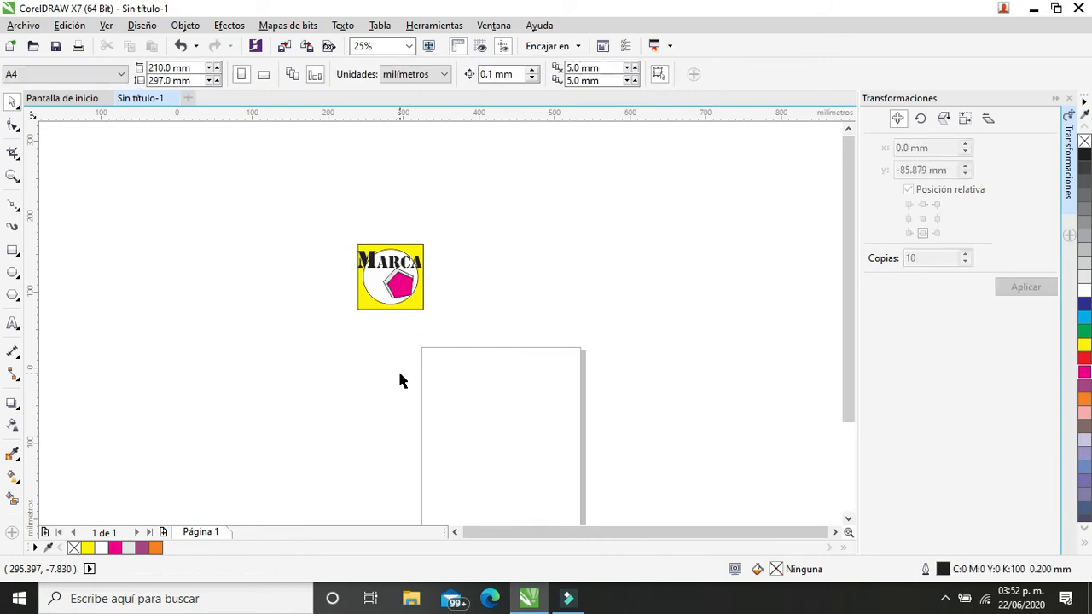
Switch to the Rotate transformation and move the logo's rotation centre to its bottom-right corner
{"action": "left_click", "coordinate": [922, 122]}
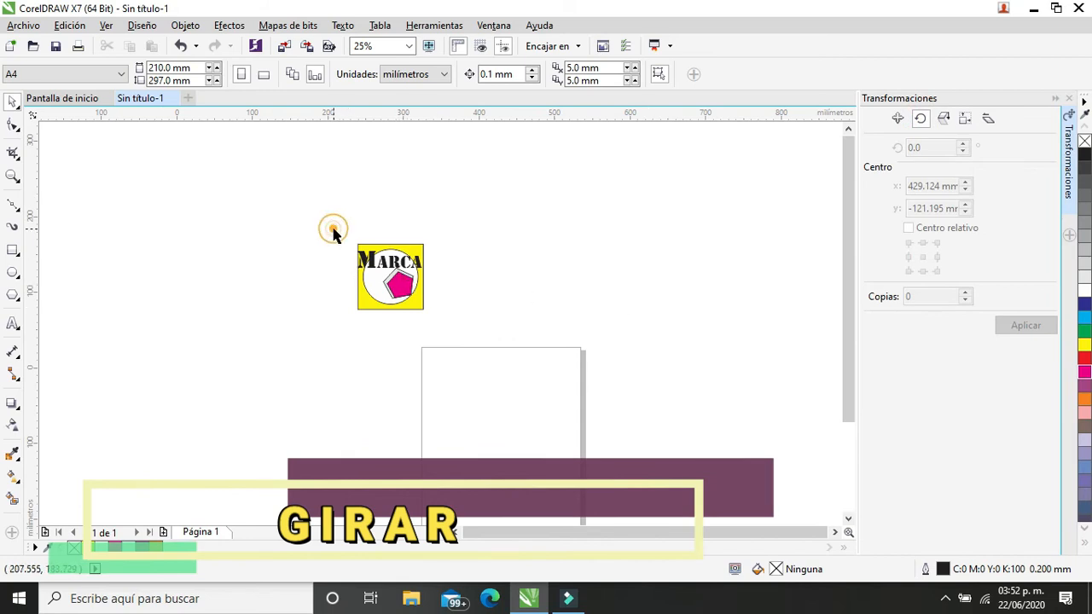
{"action": "left_click", "coordinate": [422, 261]}
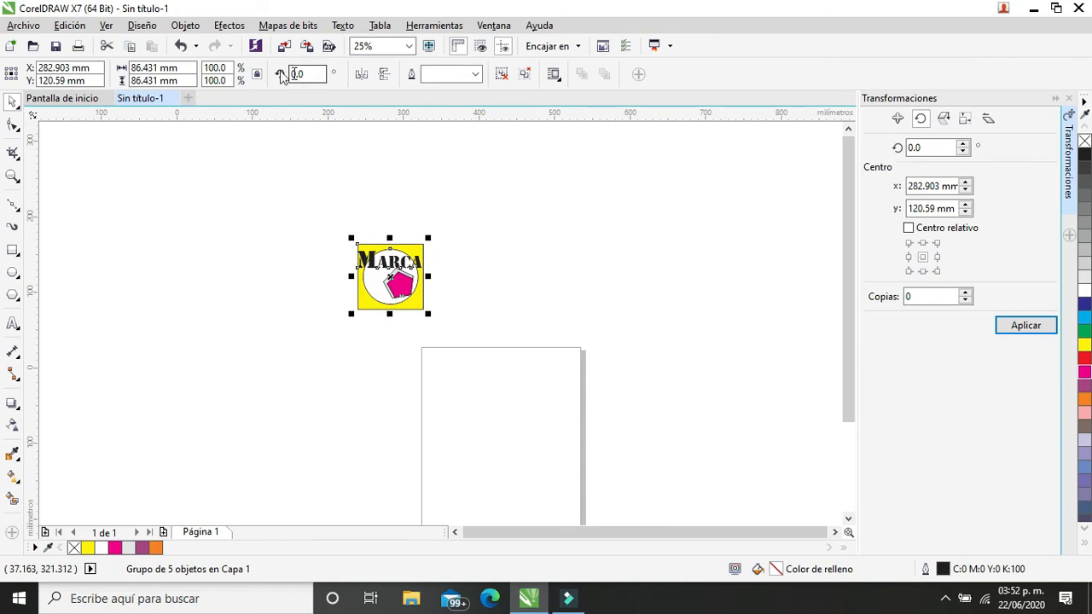
{"action": "scroll", "coordinate": [398, 277], "scroll_direction": "up", "scroll_amount": 1}
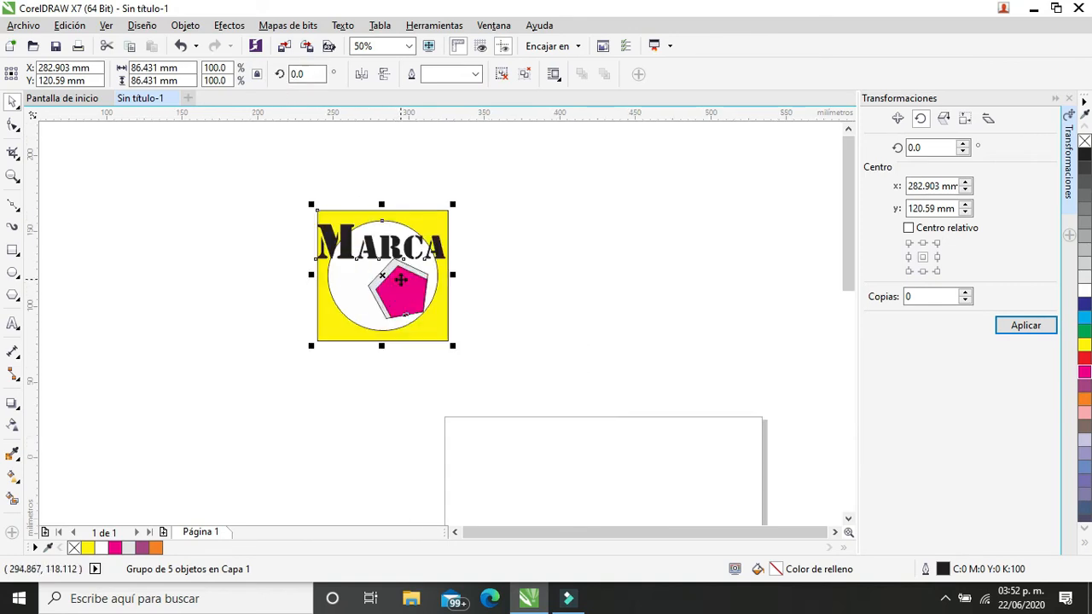
{"action": "left_click", "coordinate": [402, 331]}
{"action": "mouse_move", "coordinate": [385, 271]}
{"action": "left_mouse_down"}
{"action": "mouse_move", "coordinate": [463, 324]}
{"action": "mouse_move", "coordinate": [422, 306]}
{"action": "mouse_move", "coordinate": [441, 339]}
{"action": "left_mouse_up"}
{"action": "mouse_move", "coordinate": [404, 289]}
{"action": "left_mouse_down"}
{"action": "mouse_move", "coordinate": [348, 285]}
{"action": "mouse_move", "coordinate": [431, 341]}
{"action": "mouse_move", "coordinate": [447, 342]}
{"action": "mouse_move", "coordinate": [433, 331]}
{"action": "mouse_move", "coordinate": [450, 318]}
{"action": "mouse_move", "coordinate": [450, 341]}
{"action": "left_mouse_up"}
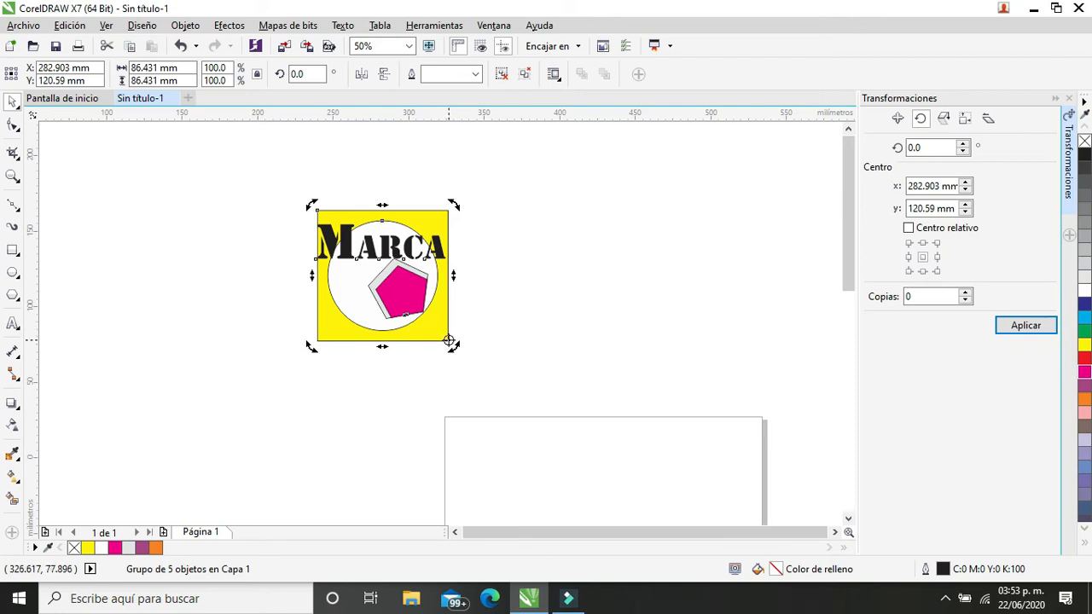
Rotate the logo about its bottom-right corner in 30° increments with 12 copies
{"action": "double_click", "coordinate": [934, 148]}
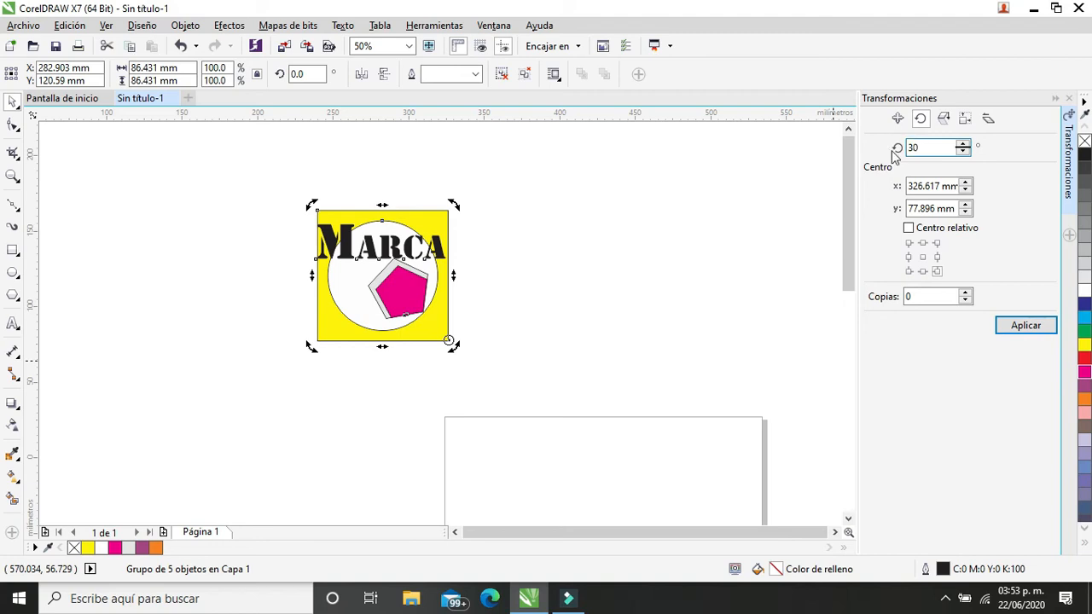
{"action": "left_click", "coordinate": [965, 294]}
{"action": "left_click", "coordinate": [965, 293]}
{"action": "left_click", "coordinate": [965, 293]}
{"action": "left_click", "coordinate": [965, 294]}
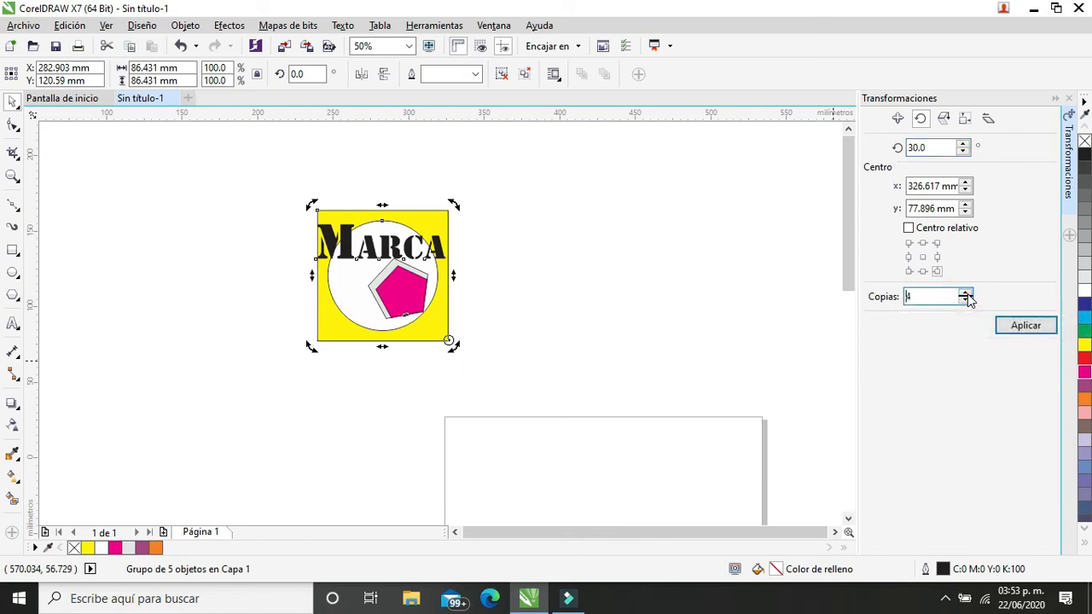
{"action": "left_click", "coordinate": [965, 294]}
{"action": "left_click", "coordinate": [965, 294]}
{"action": "left_click", "coordinate": [965, 294]}
{"action": "left_click", "coordinate": [965, 293]}
{"action": "left_click", "coordinate": [965, 294]}
{"action": "left_click", "coordinate": [965, 293]}
{"action": "left_click", "coordinate": [965, 294]}
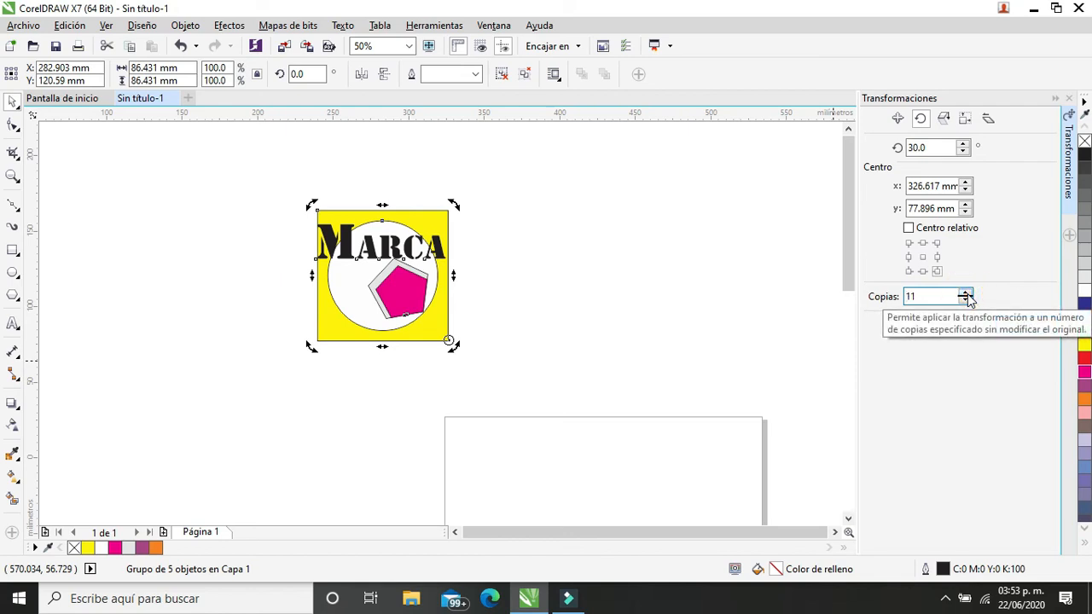
{"action": "left_click", "coordinate": [965, 293]}
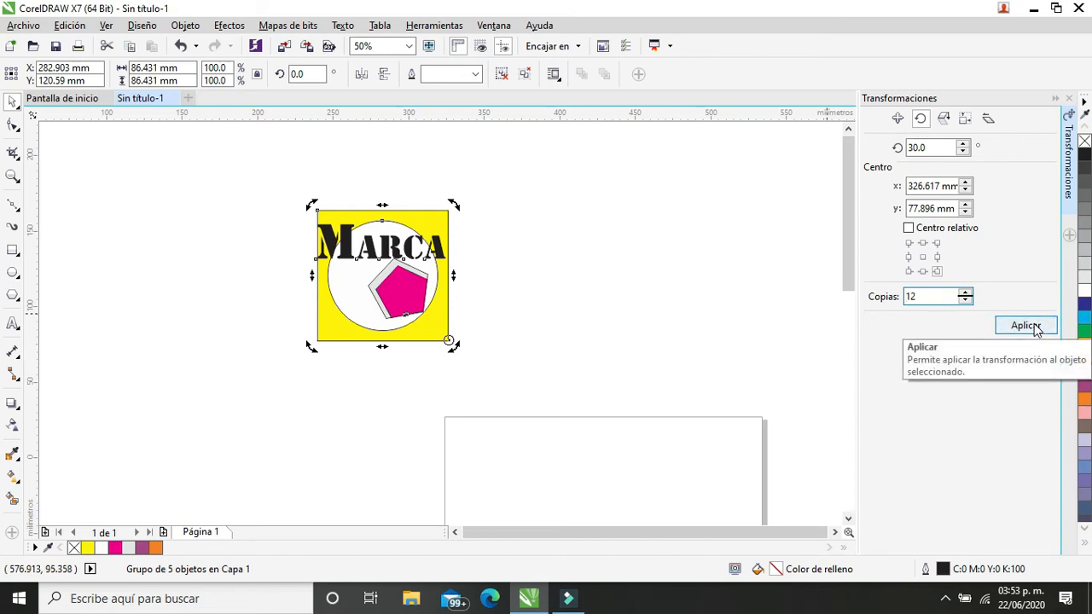
{"action": "left_click", "coordinate": [1035, 329]}
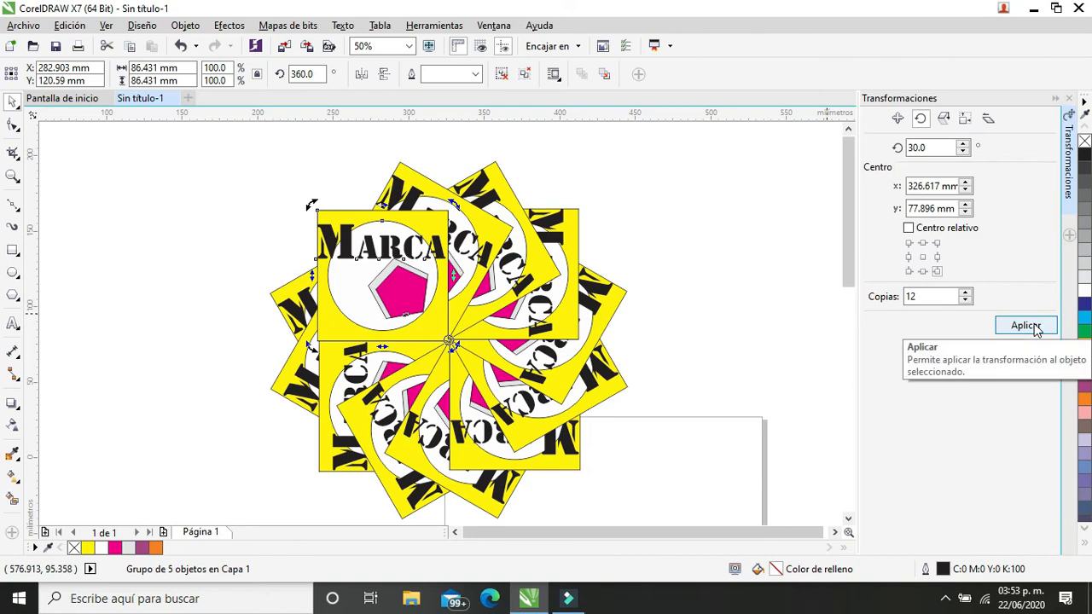
Move the topmost upright logo out of the rosette into the empty area to its upper left
{"action": "scroll", "coordinate": [759, 390], "scroll_direction": "down", "scroll_amount": 1}
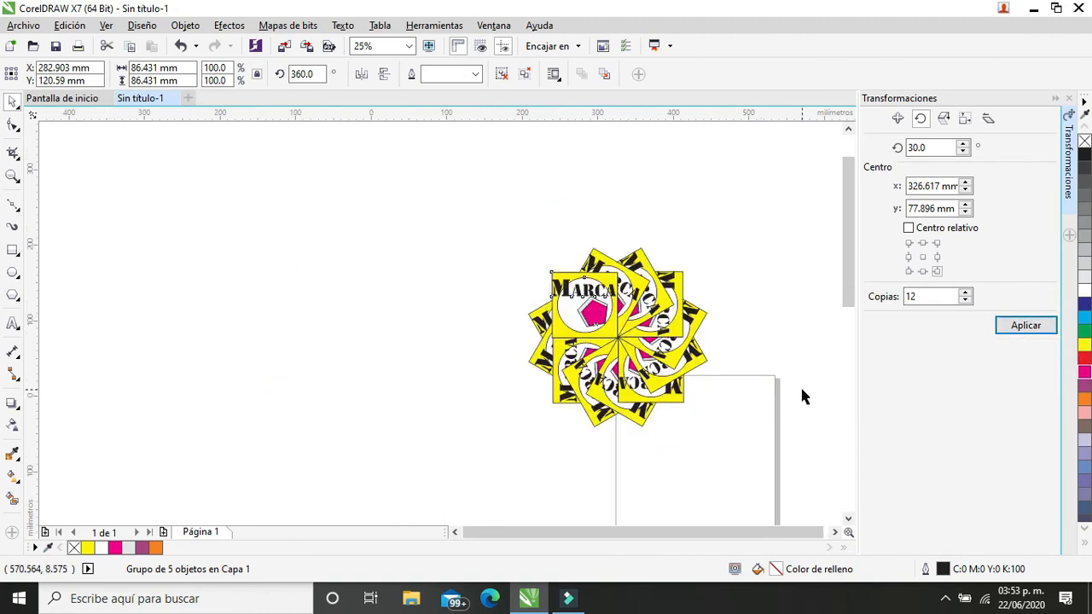
{"action": "scroll", "coordinate": [800, 384], "scroll_direction": "up", "scroll_amount": 1}
{"action": "scroll", "coordinate": [775, 383], "scroll_direction": "down", "scroll_amount": 1}
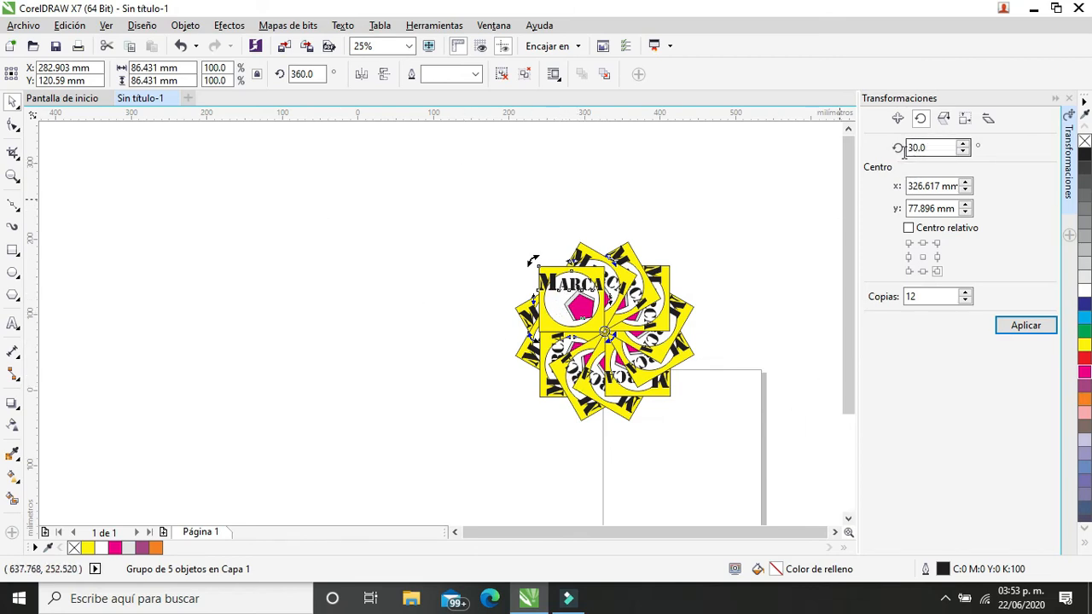
{"action": "left_click", "coordinate": [734, 239]}
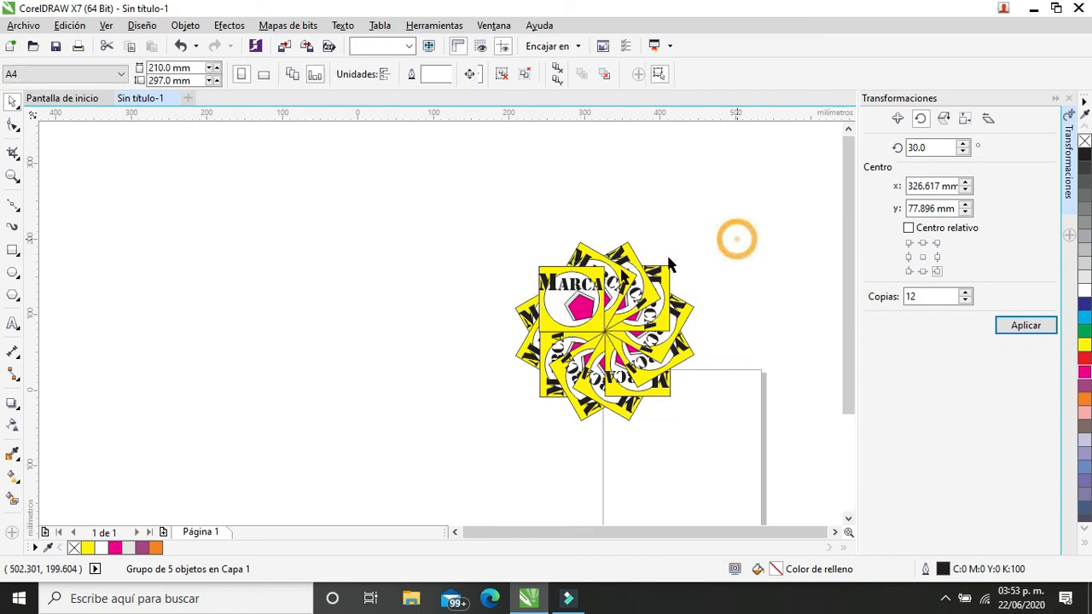
{"action": "left_click", "coordinate": [582, 307]}
{"action": "left_click_drag", "start_coordinate": [583, 307], "coordinate": [227, 215]}
Move the separated logo's rotation centre outside its bottom-right corner to about x -81 mm, y 144 mm, and rotate 12 copies at 30° around it
{"action": "scroll", "coordinate": [227, 217], "scroll_direction": "up", "scroll_amount": 1}
{"action": "left_click", "coordinate": [228, 217]}
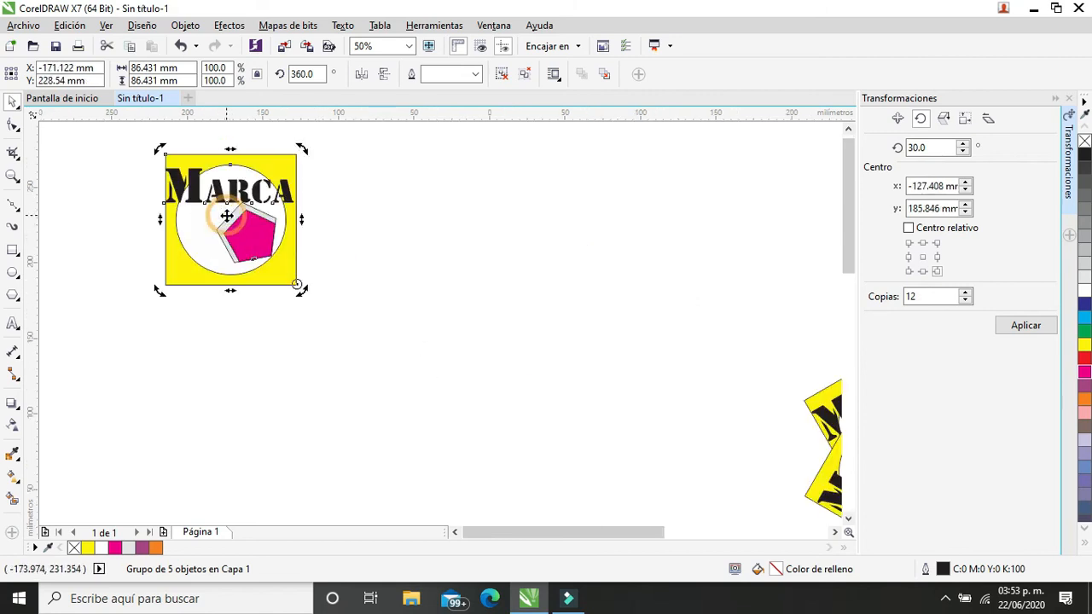
{"action": "left_click", "coordinate": [298, 288]}
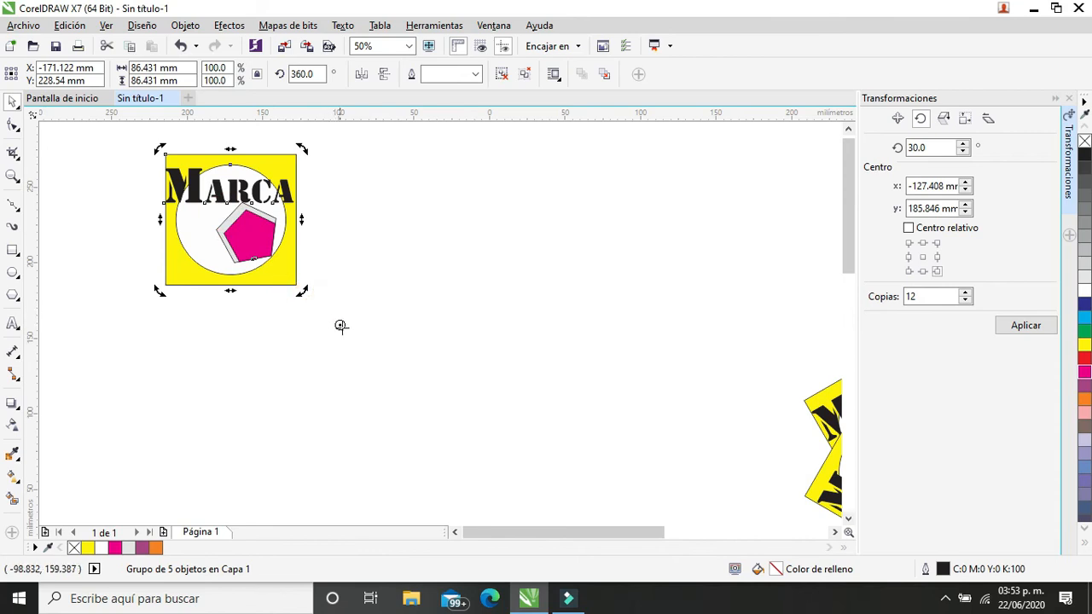
{"action": "left_click_drag", "start_coordinate": [364, 347], "coordinate": [366, 349]}
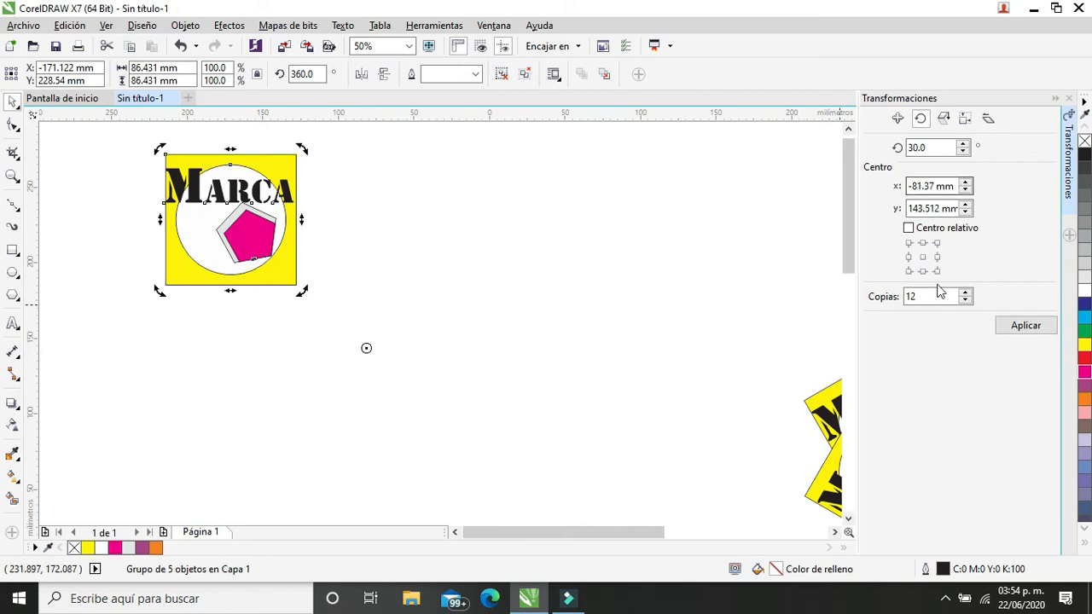
{"action": "left_click", "coordinate": [1026, 327]}
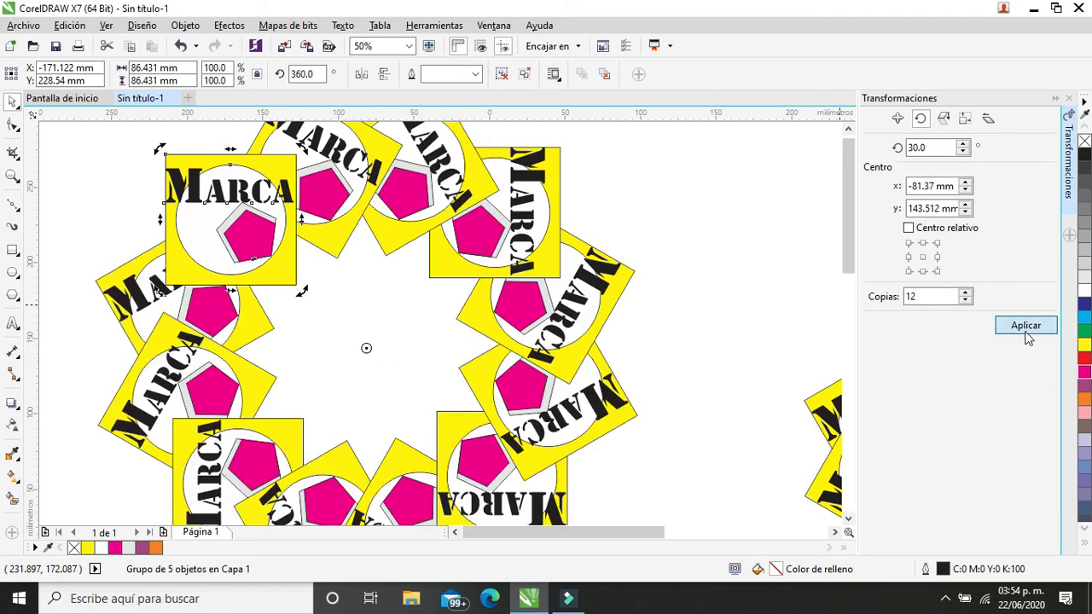
{"action": "scroll", "coordinate": [745, 348], "scroll_direction": "down", "scroll_amount": 1}
{"action": "scroll", "coordinate": [737, 430], "scroll_direction": "down", "scroll_amount": 1}
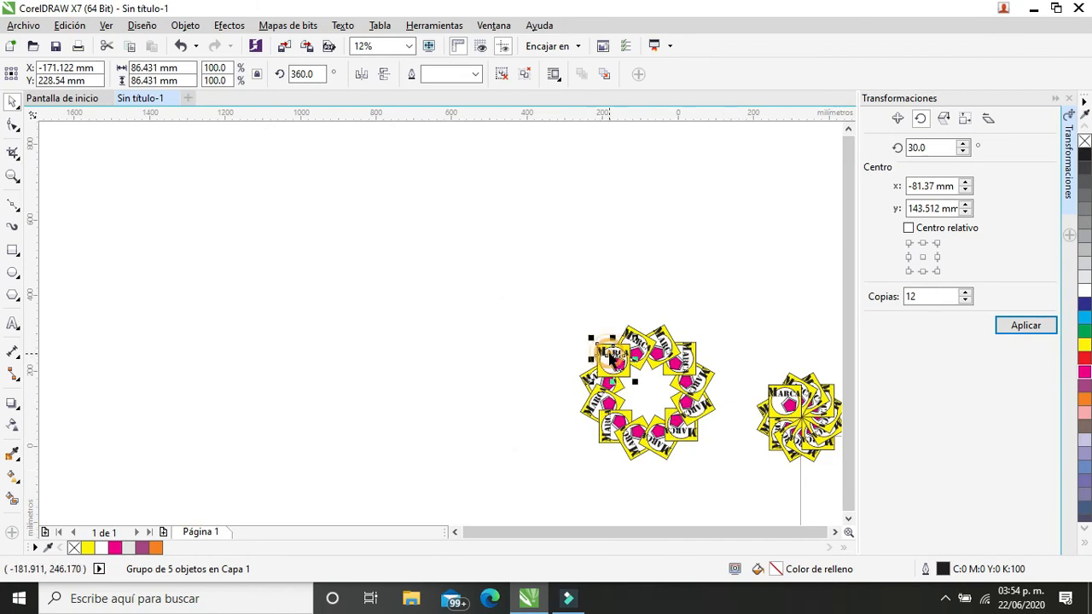
Move an upright logo to the empty upper-left area and rotate 12 copies at 30° around about x -745 mm, y 293 mm
{"action": "left_click_drag", "start_coordinate": [613, 358], "coordinate": [310, 259]}
{"action": "left_click", "coordinate": [312, 259]}
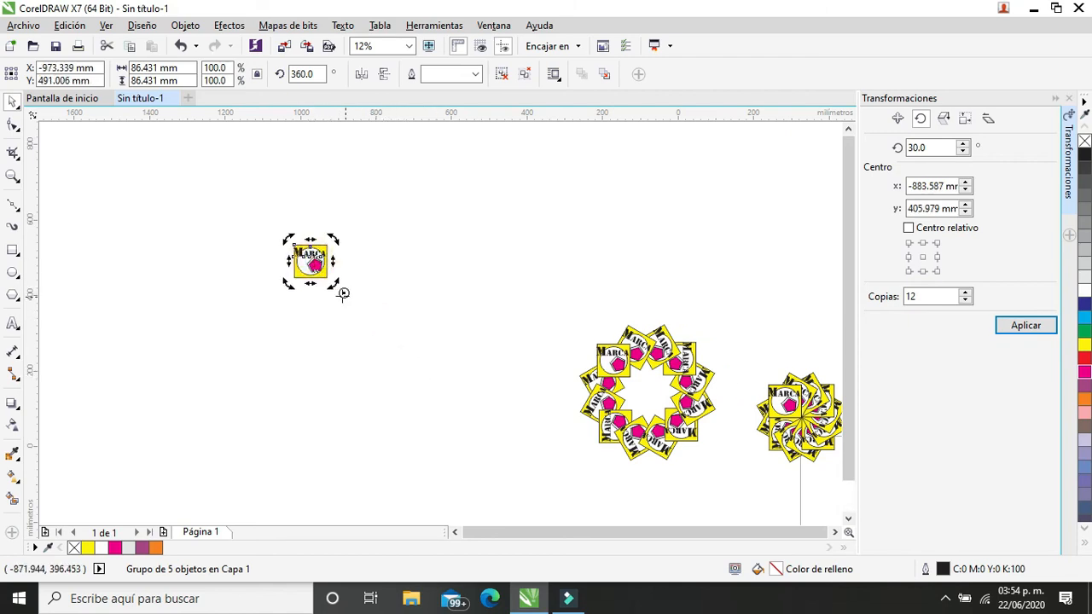
{"action": "left_click_drag", "start_coordinate": [373, 323], "coordinate": [396, 336]}
{"action": "left_click", "coordinate": [1026, 329]}
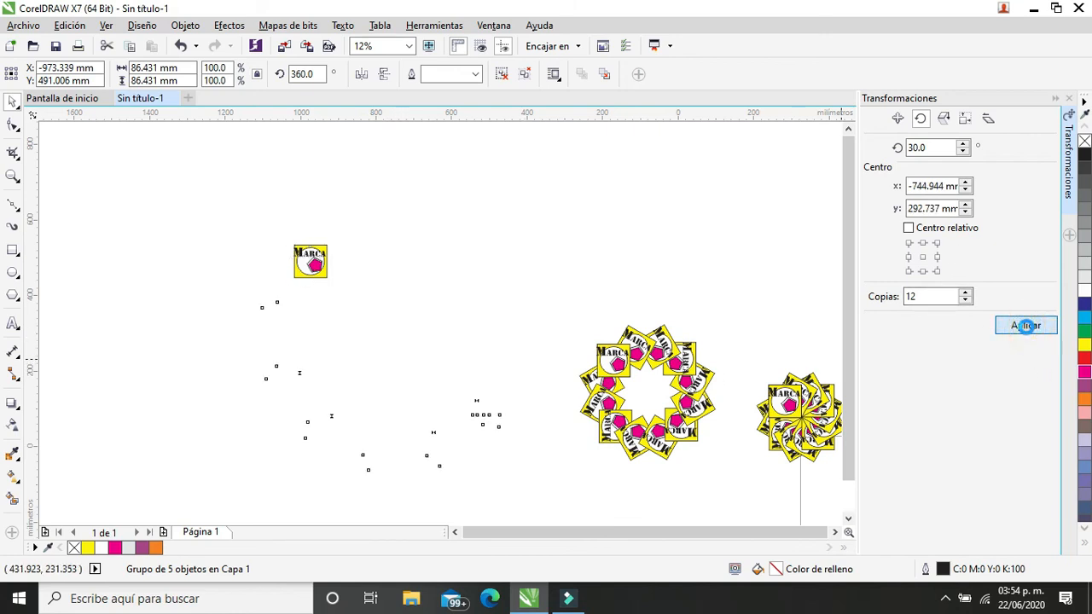
{"action": "left_click", "coordinate": [672, 233]}
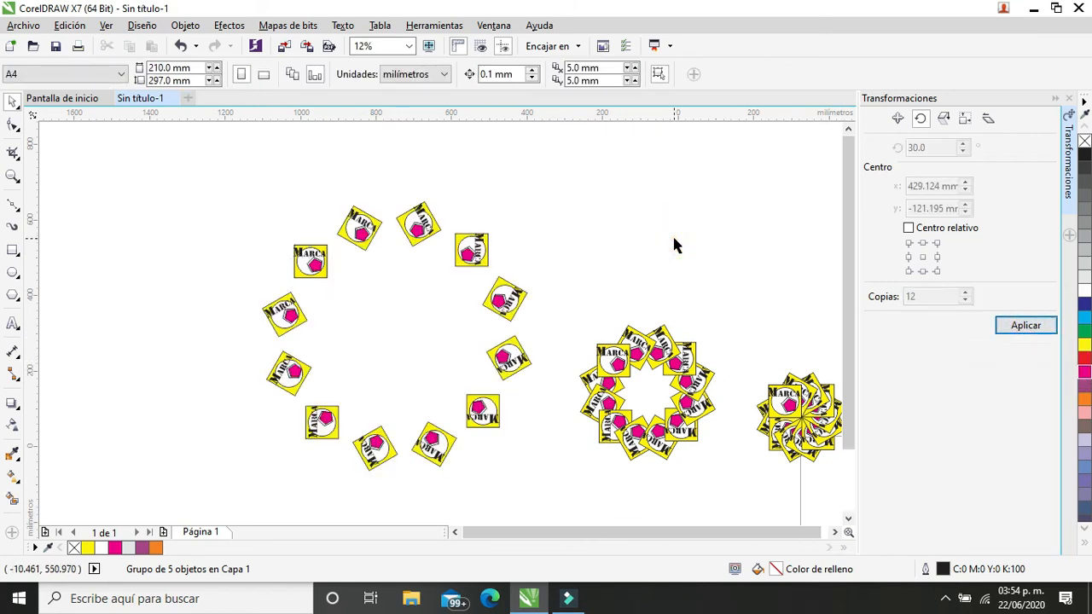
Scale the wide logo ring to about 69% and place a logo copy enlarged to about 173 mm in its centre
{"action": "left_click_drag", "start_coordinate": [222, 162], "coordinate": [455, 395]}
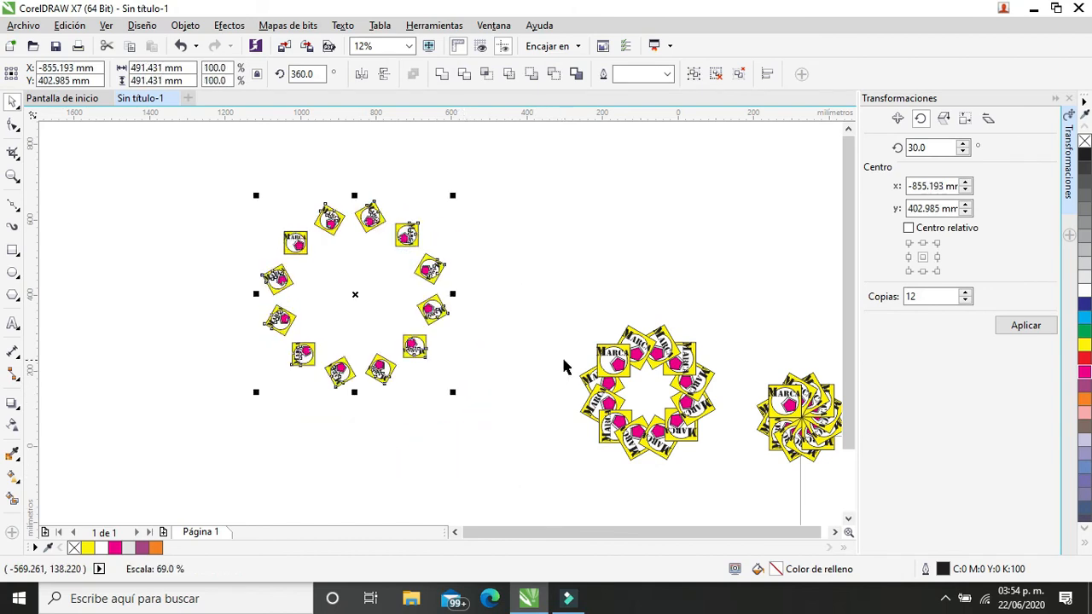
{"action": "left_click", "coordinate": [604, 352]}
{"action": "left_click_drag", "start_coordinate": [605, 351], "coordinate": [401, 249]}
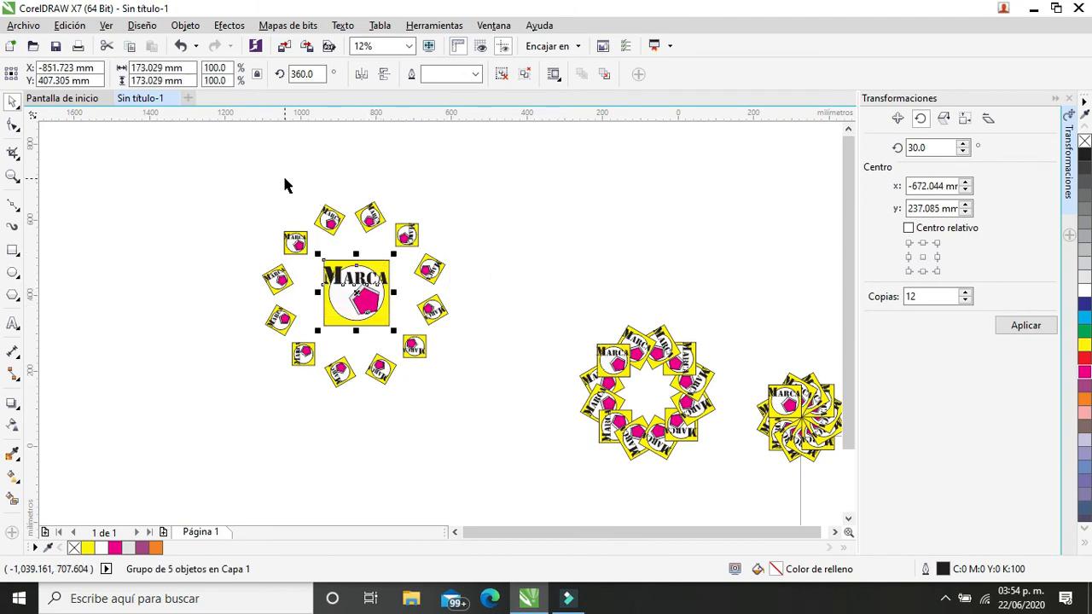
Group the ring of small logos together with the large central logo
{"action": "left_click", "coordinate": [268, 191]}
{"action": "left_click_drag", "start_coordinate": [199, 176], "coordinate": [533, 450]}
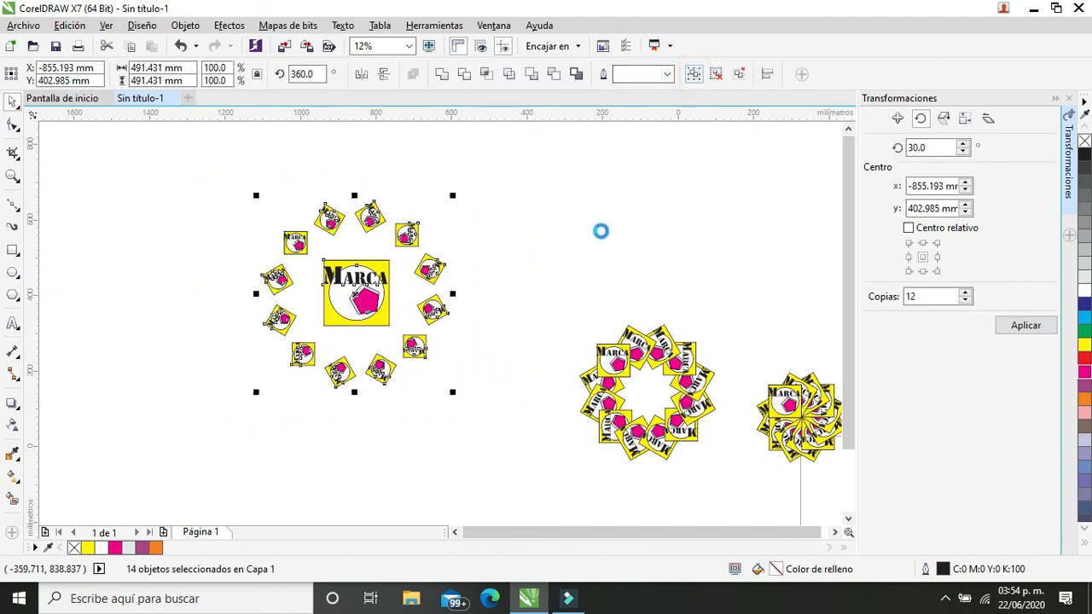
{"action": "key", "text": "ctrl+g"}
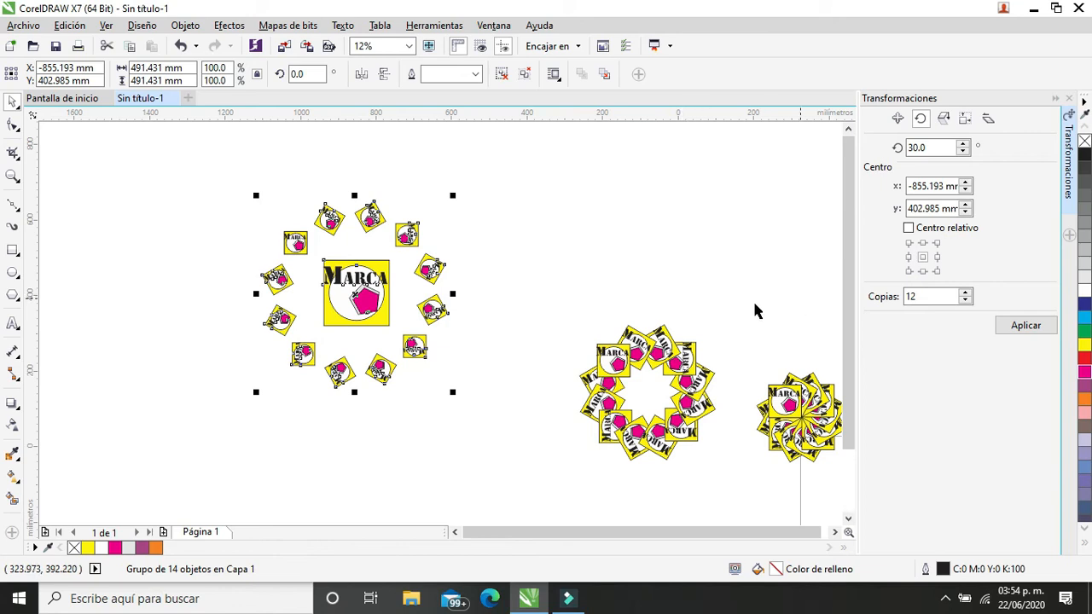
Place a copy of the ring's large central logo in the empty area below it and switch to the Scale and Mirror transformation
{"action": "scroll", "coordinate": [734, 311], "scroll_direction": "down", "scroll_amount": 1}
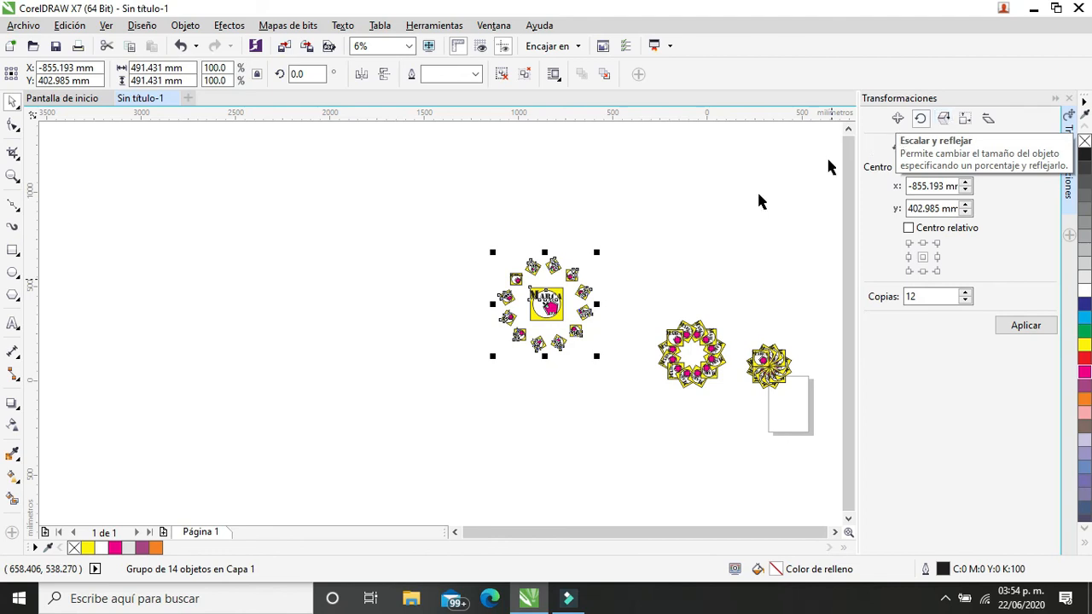
{"action": "left_click", "coordinate": [556, 313]}
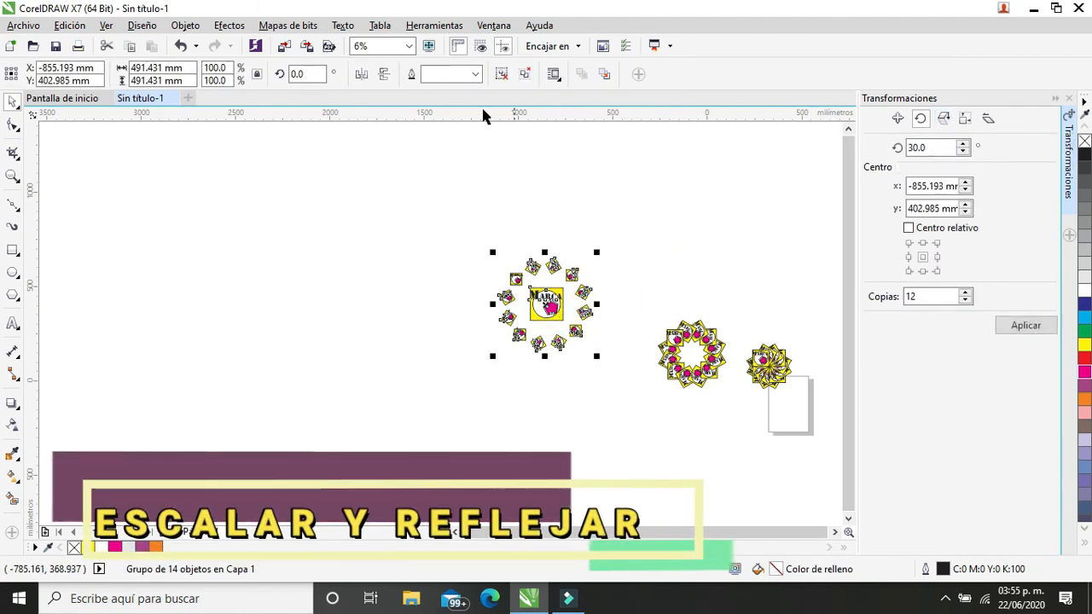
{"action": "left_click", "coordinate": [555, 310], "text": "ctrl"}
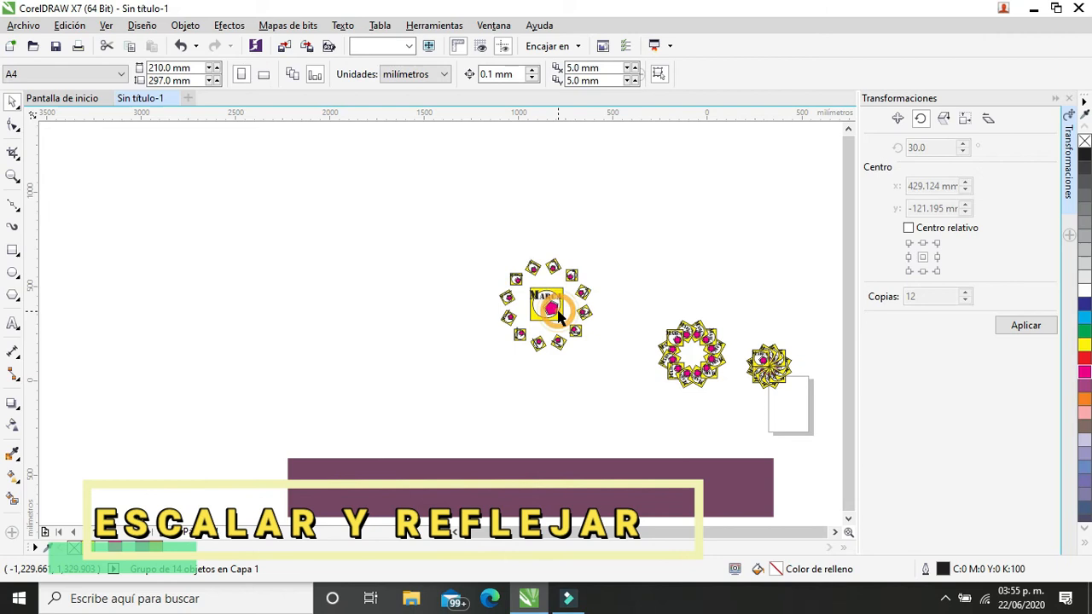
{"action": "left_click_drag", "start_coordinate": [546, 309], "coordinate": [548, 451]}
{"action": "left_click", "coordinate": [944, 119]}
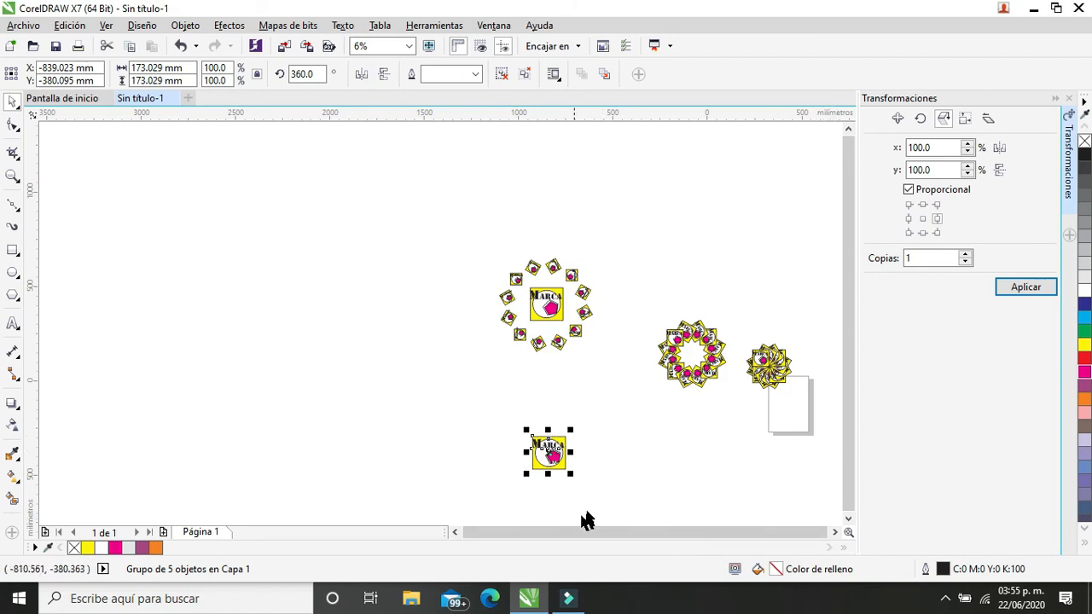
Mirror the separate large logo horizontally at 100% about its centre-right anchor with 1 copy
{"action": "left_click", "coordinate": [13, 176]}
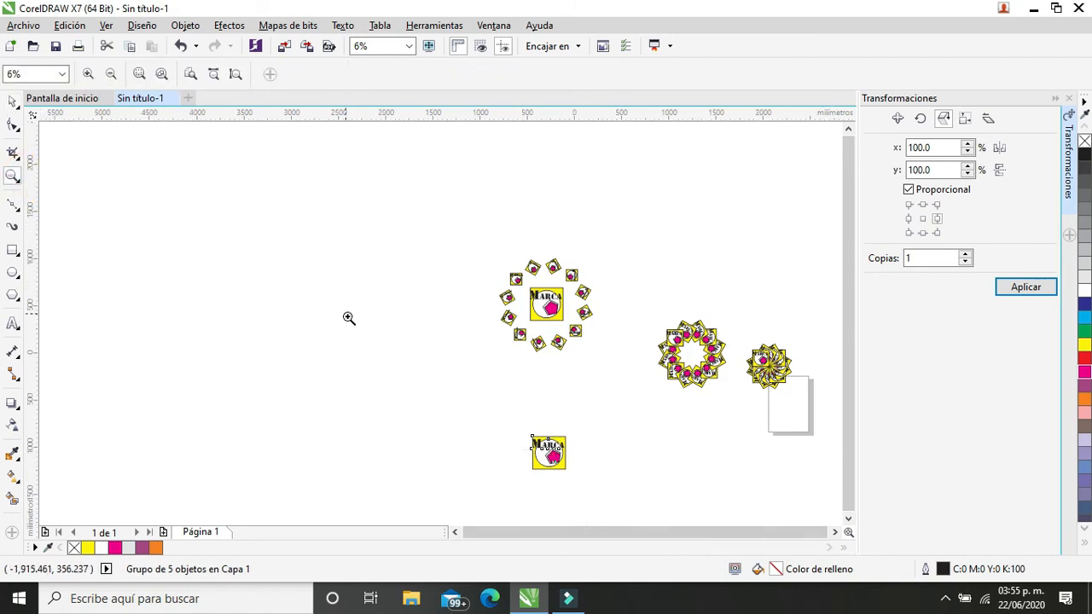
{"action": "right_click", "coordinate": [443, 327]}
{"action": "left_click_drag", "start_coordinate": [463, 361], "coordinate": [563, 454]}
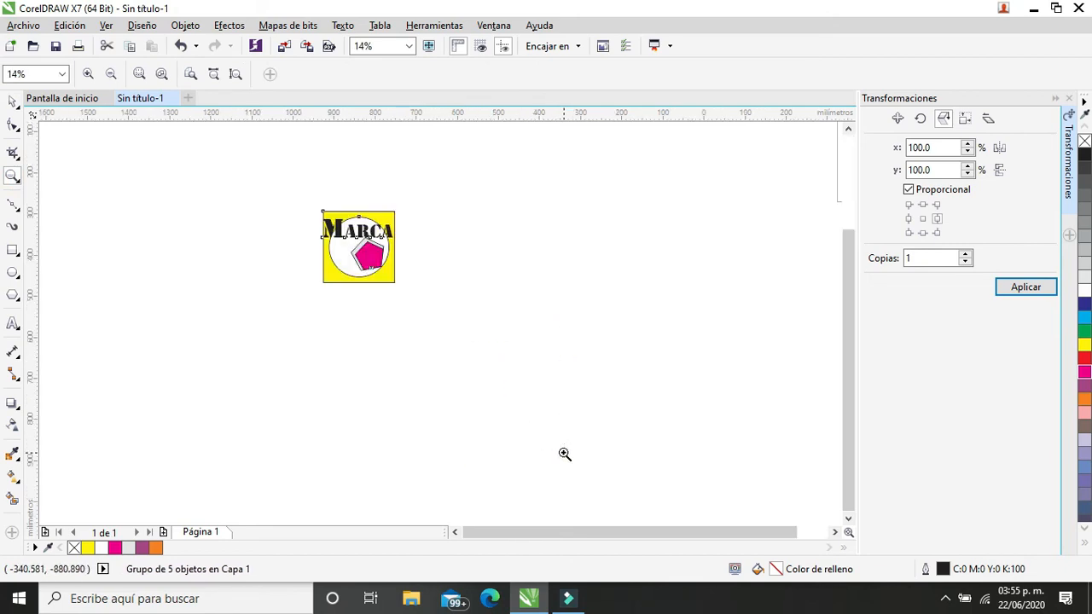
{"action": "left_click", "coordinate": [13, 100]}
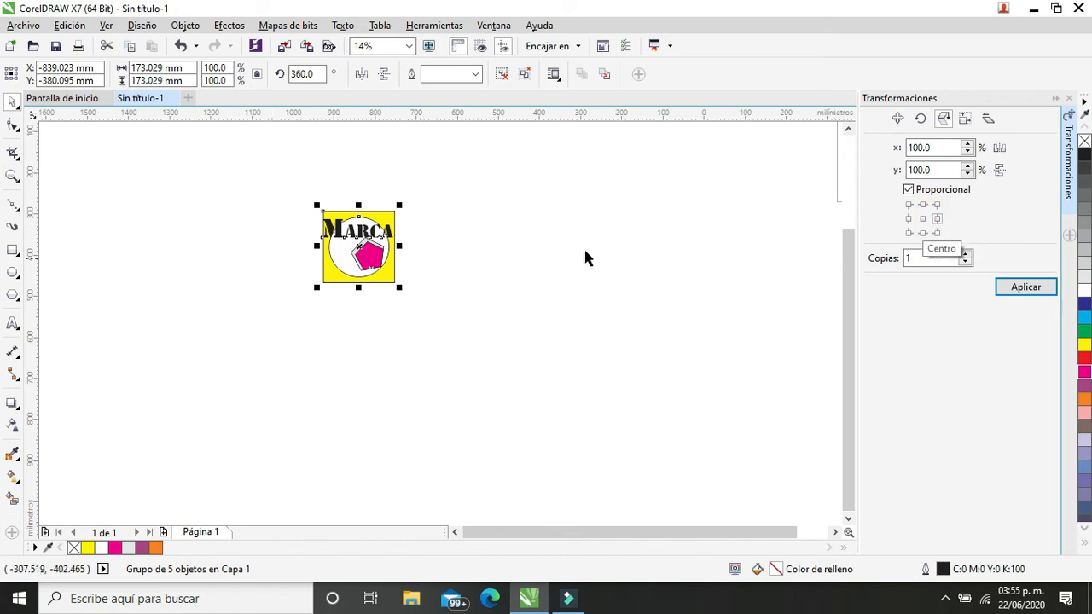
{"action": "left_click", "coordinate": [1000, 150]}
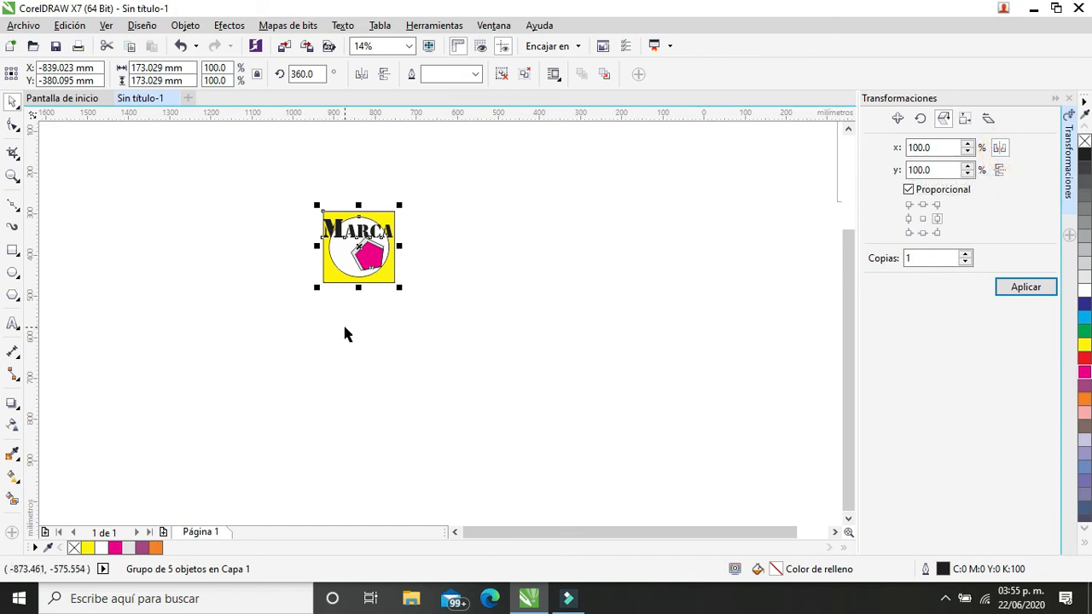
{"action": "left_click", "coordinate": [1040, 292]}
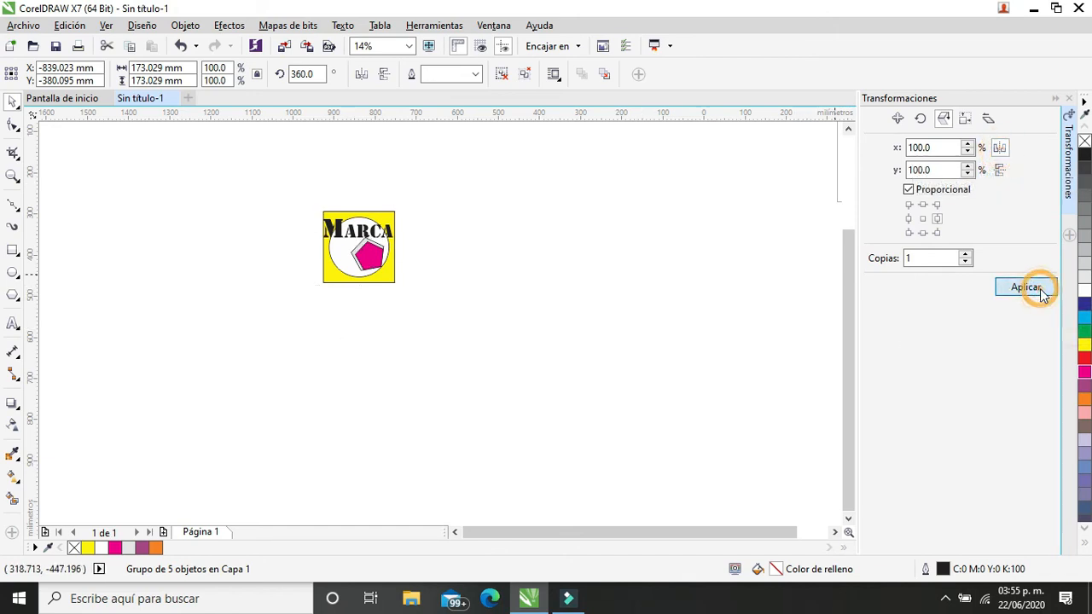
{"action": "scroll", "coordinate": [378, 287], "scroll_direction": "up", "scroll_amount": 2}
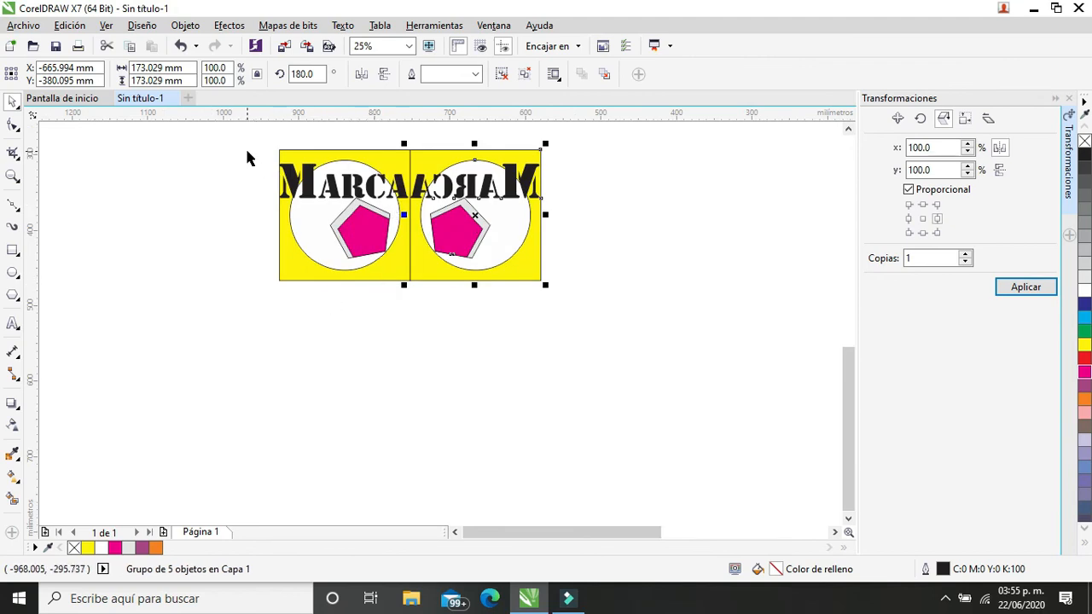
Mirror both side-by-side logos vertically about their bottom-centre anchor with 1 copy
{"action": "left_click", "coordinate": [602, 214]}
{"action": "left_click_drag", "start_coordinate": [222, 142], "coordinate": [573, 328]}
{"action": "left_click", "coordinate": [925, 233]}
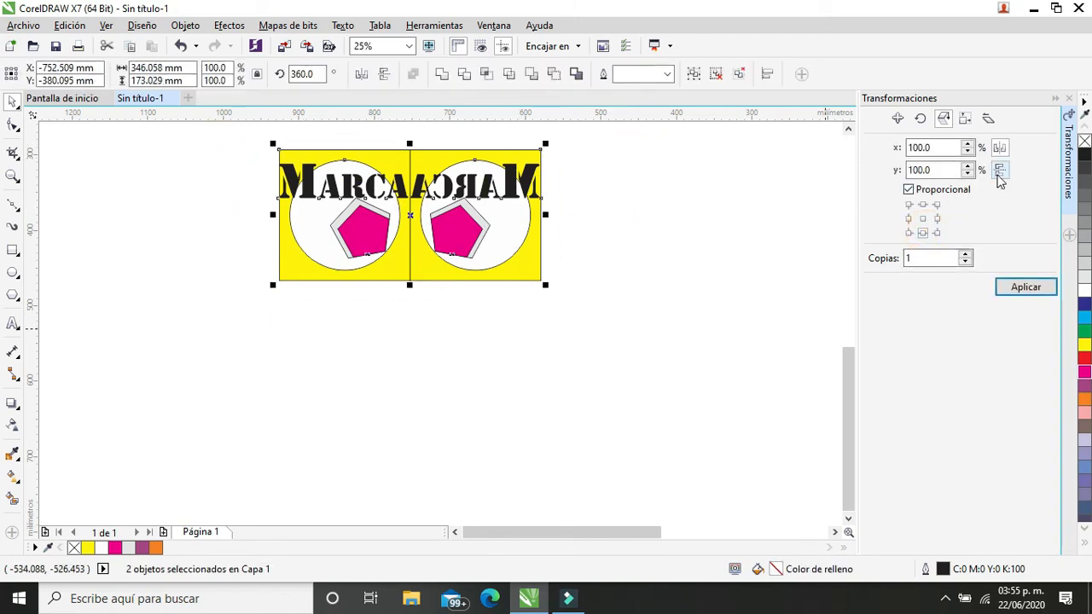
{"action": "left_click", "coordinate": [998, 175]}
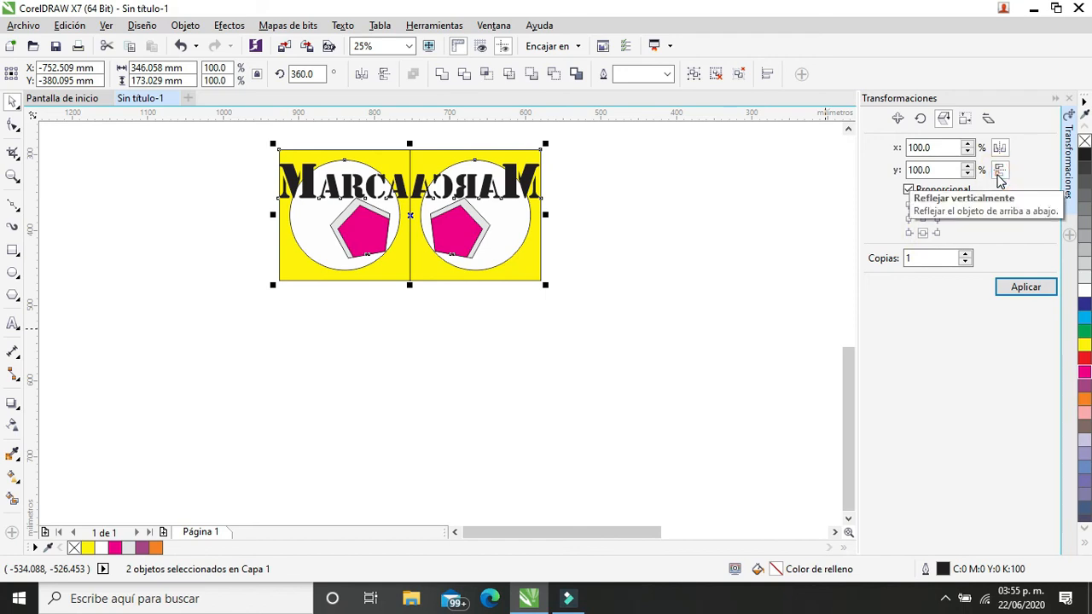
{"action": "left_click", "coordinate": [1029, 290]}
{"action": "left_click", "coordinate": [609, 400]}
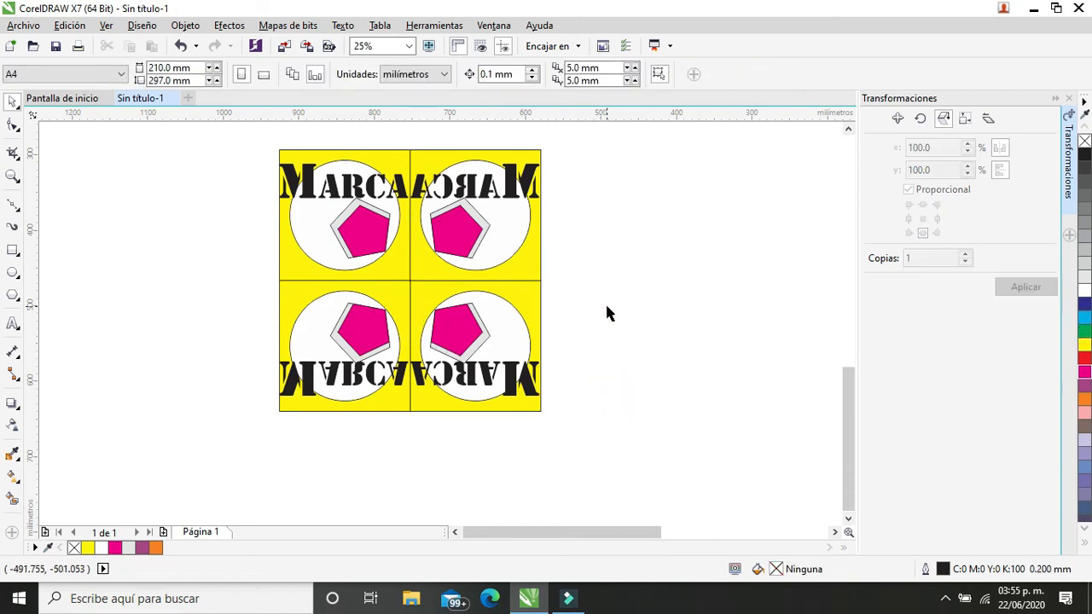
Place a copy of the mirrored block's upper-left logo in the empty area to the right of the block
{"action": "scroll", "coordinate": [606, 313], "scroll_direction": "down", "scroll_amount": 2}
{"action": "left_click", "coordinate": [491, 267]}
{"action": "left_click_drag", "start_coordinate": [491, 267], "coordinate": [679, 256]}
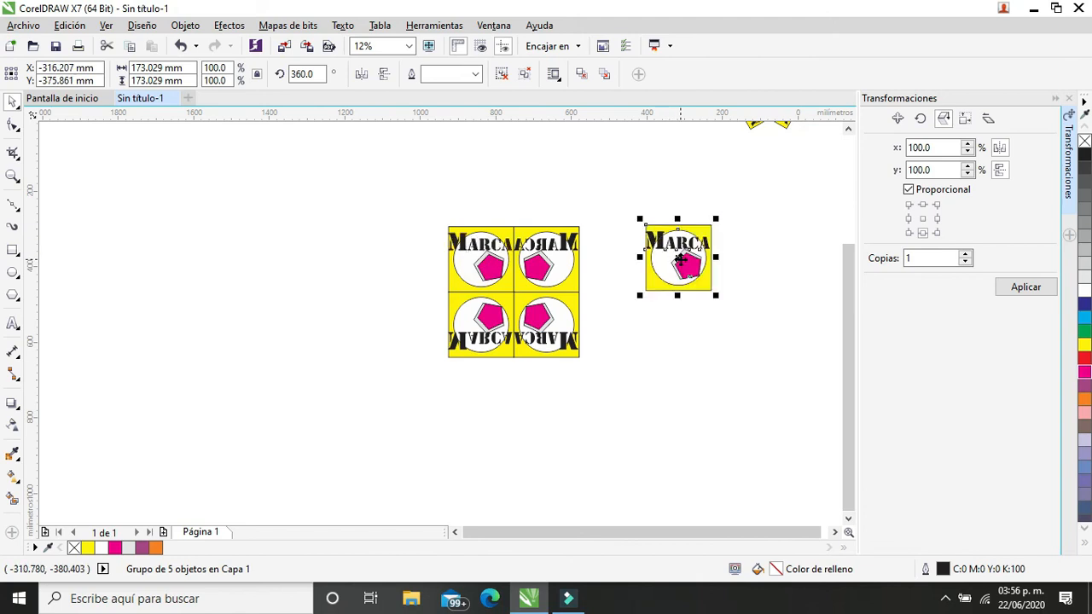
Mirror the new logo both horizontally and vertically about its bottom-centre anchor with 1 copy
{"action": "left_click", "coordinate": [1000, 148]}
{"action": "left_click", "coordinate": [1000, 167]}
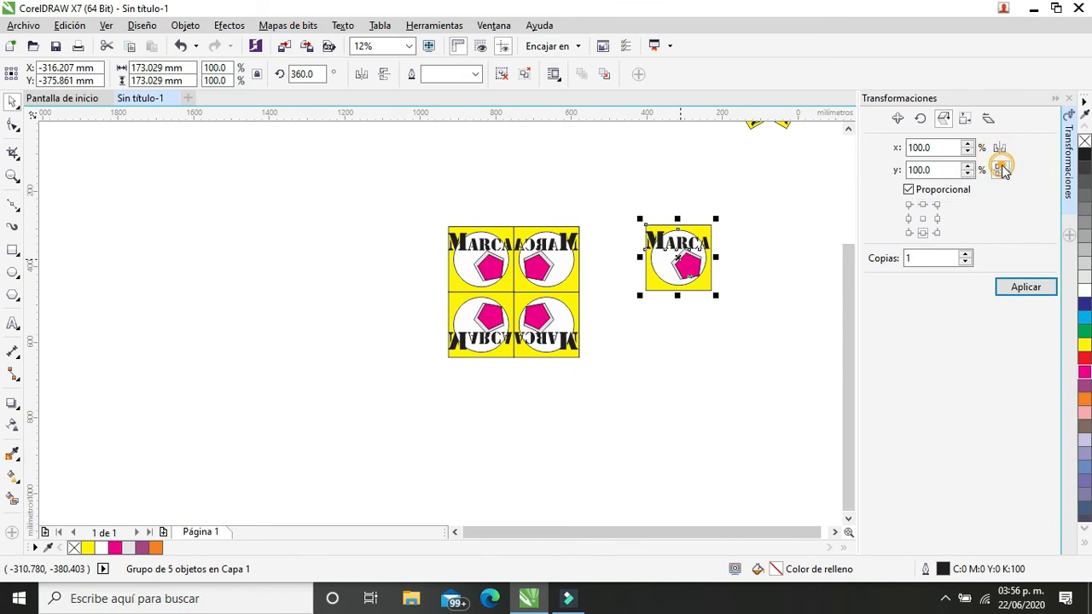
{"action": "left_click", "coordinate": [1000, 148]}
{"action": "left_click", "coordinate": [1000, 168]}
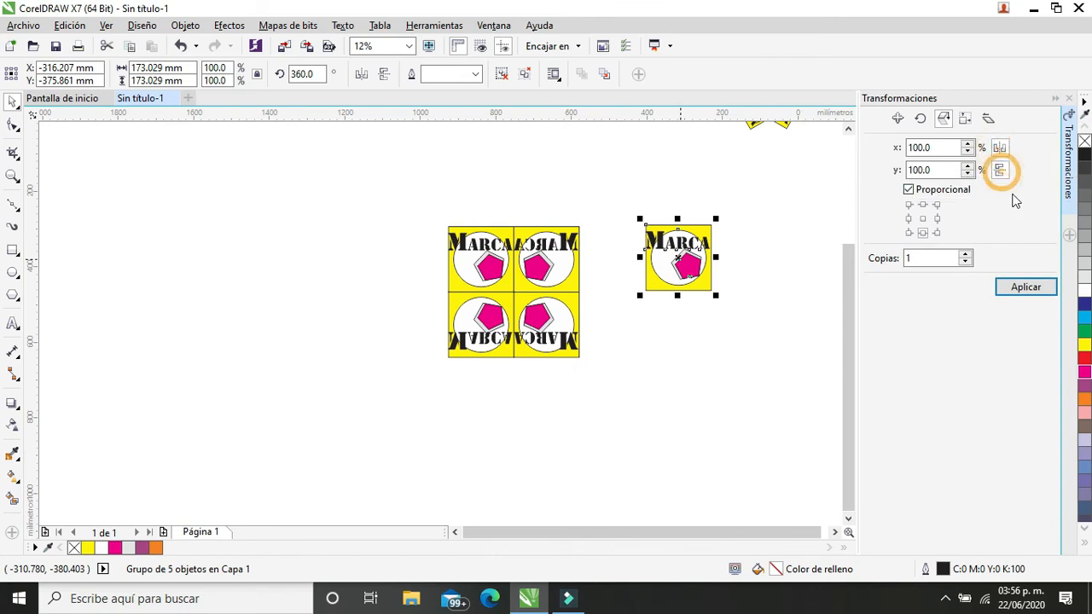
{"action": "left_click", "coordinate": [1026, 288]}
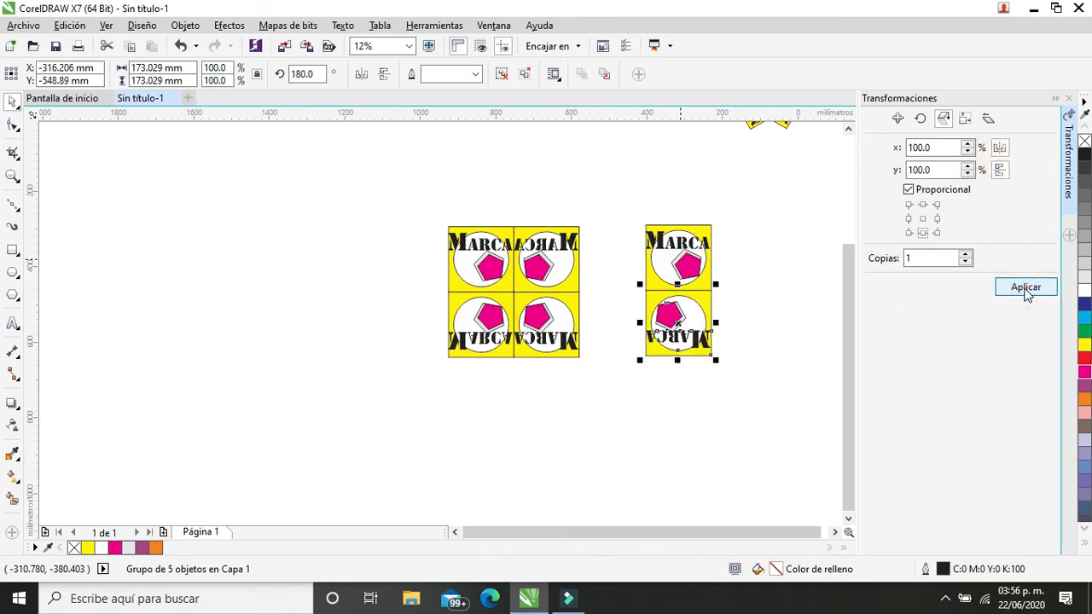
Mirror the lower flipped logo horizontally and vertically about its bottom-right anchor with 1 copy
{"action": "left_click", "coordinate": [922, 233]}
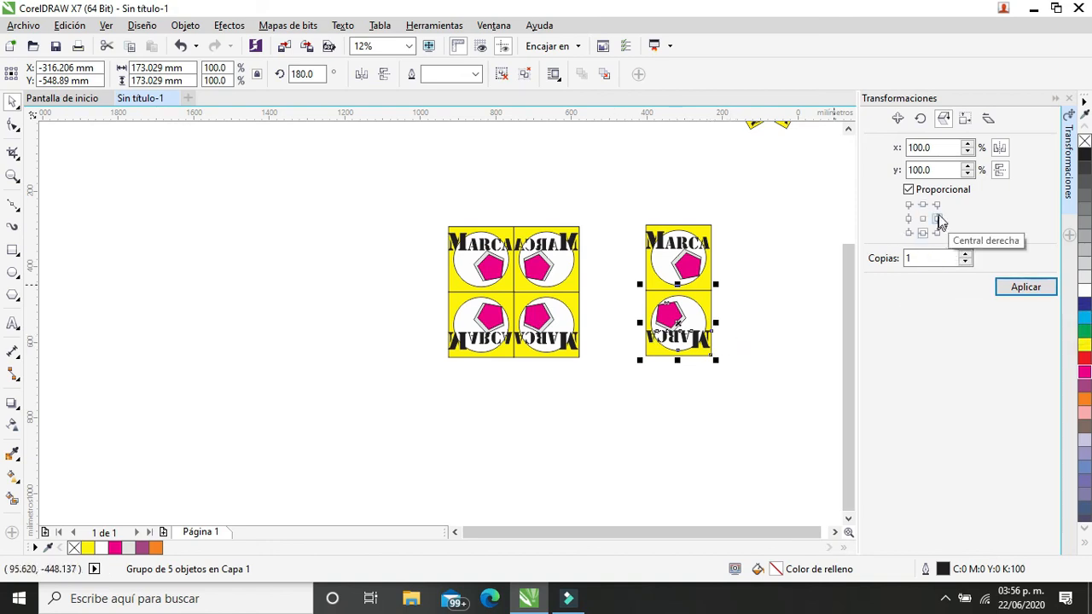
{"action": "left_click", "coordinate": [938, 232]}
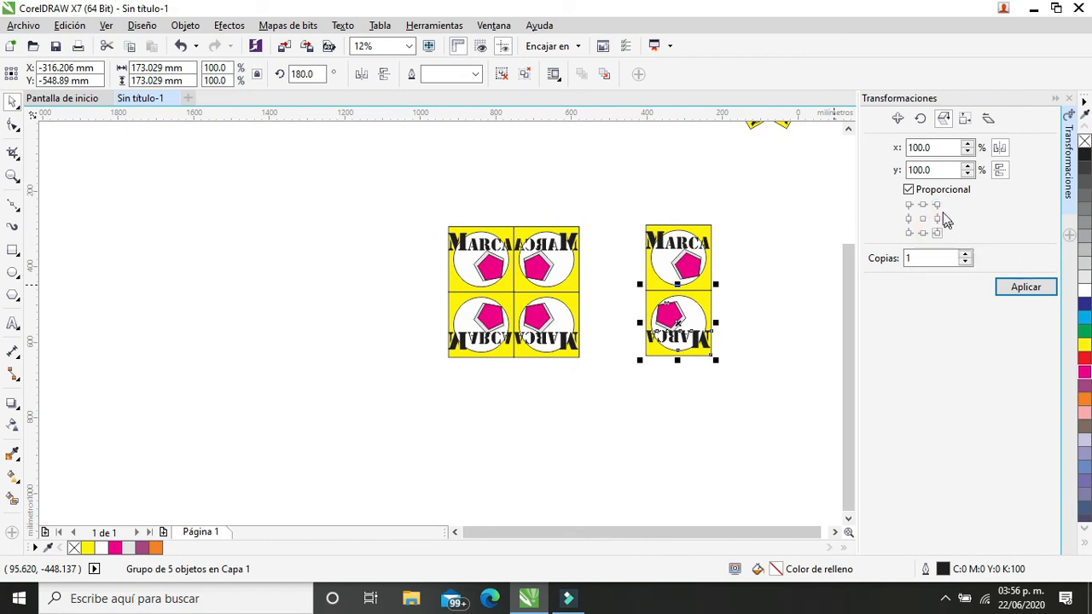
{"action": "left_click", "coordinate": [1013, 288]}
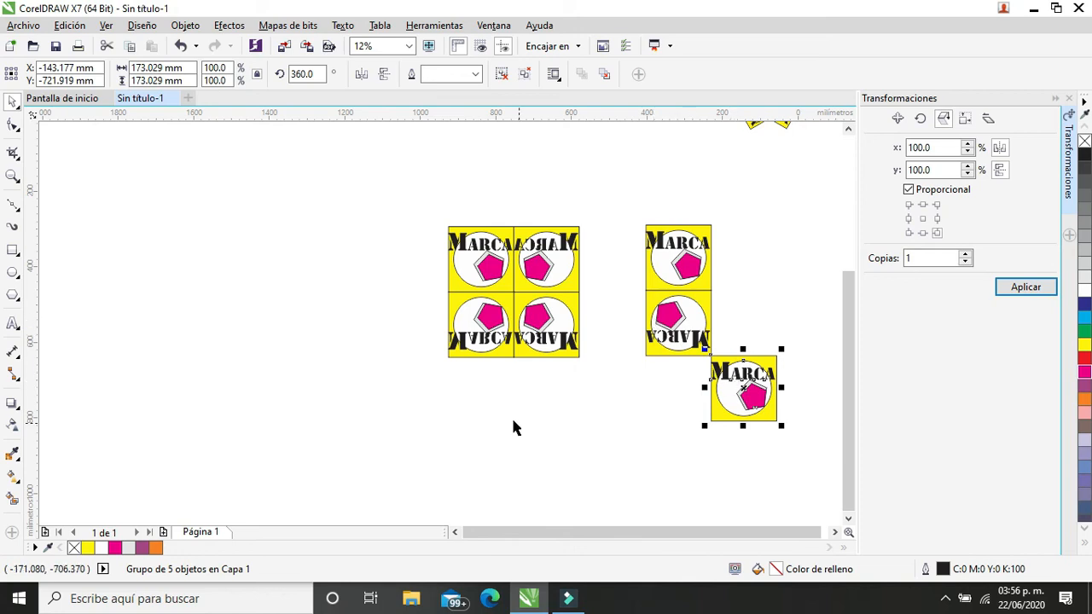
Review the Size transformation, then the Position and Rotate settings for the top logo of the stepped arrangement
{"action": "left_click", "coordinate": [965, 120]}
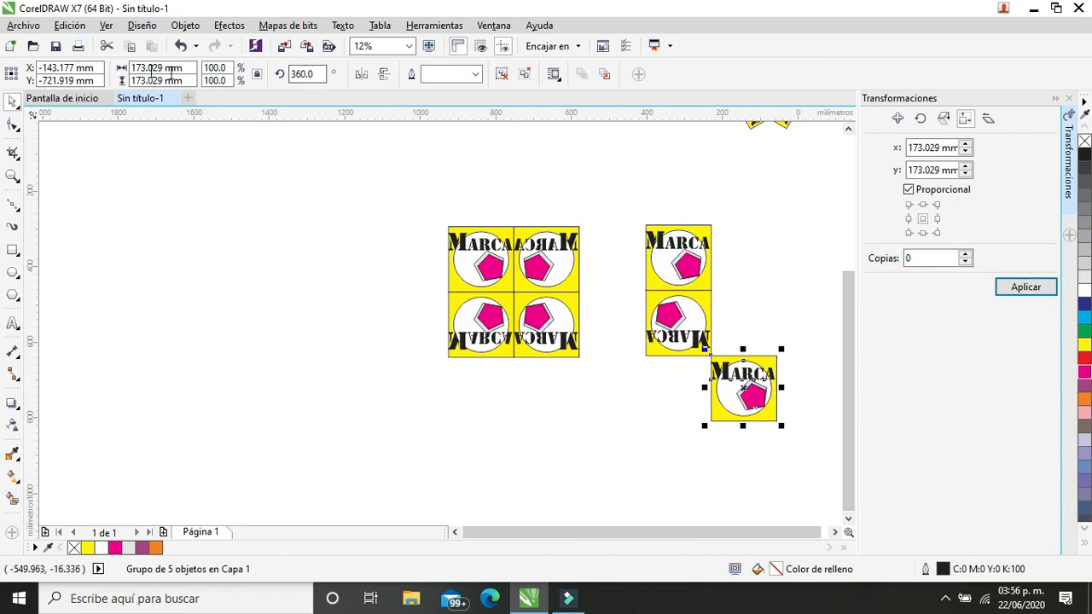
{"action": "left_click", "coordinate": [672, 275]}
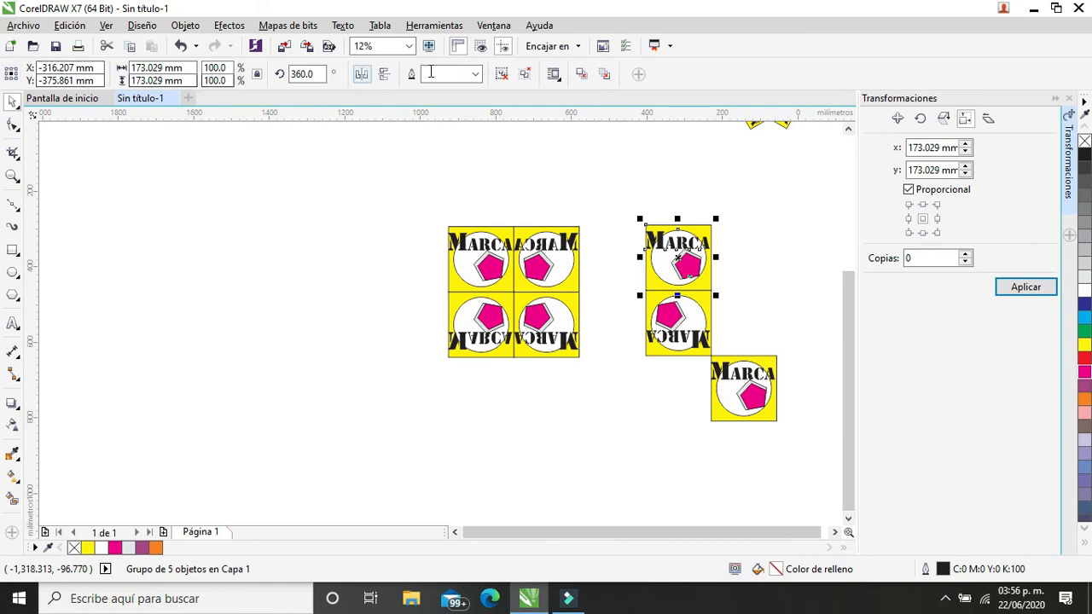
{"action": "left_click", "coordinate": [898, 118]}
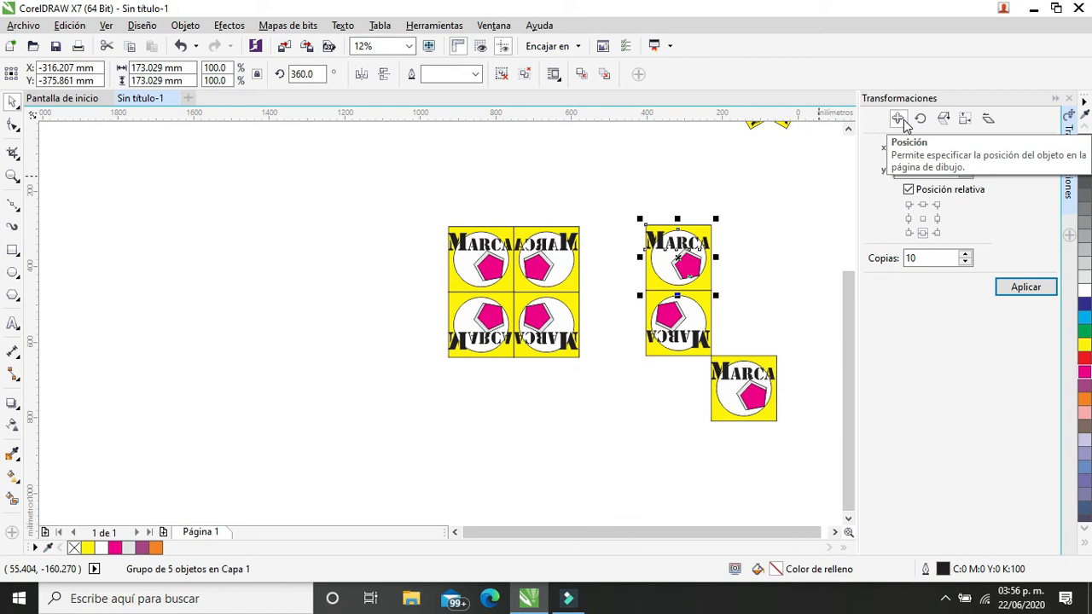
{"action": "left_click", "coordinate": [921, 121]}
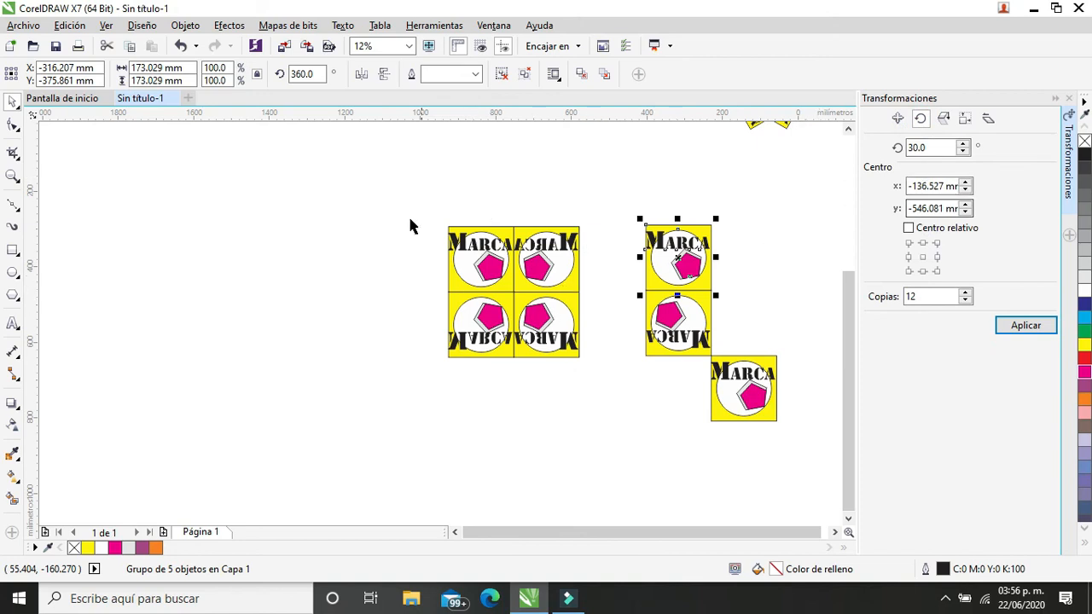
Switch to the Skew transformation, keeping the top logo of the stepped arrangement selected with the Pick tool
{"action": "scroll", "coordinate": [751, 247], "scroll_direction": "down", "scroll_amount": 2}
{"action": "key", "text": "z"}
{"action": "scroll", "coordinate": [409, 221], "scroll_direction": "down", "scroll_amount": 1}
{"action": "left_click_drag", "start_coordinate": [480, 185], "coordinate": [675, 344]}
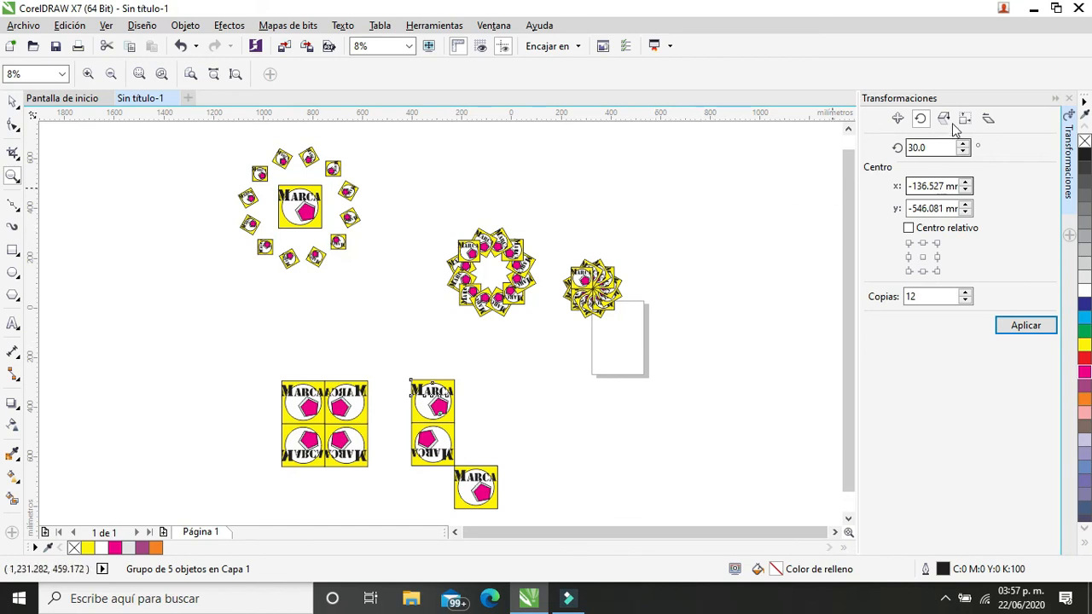
{"action": "left_click", "coordinate": [987, 120]}
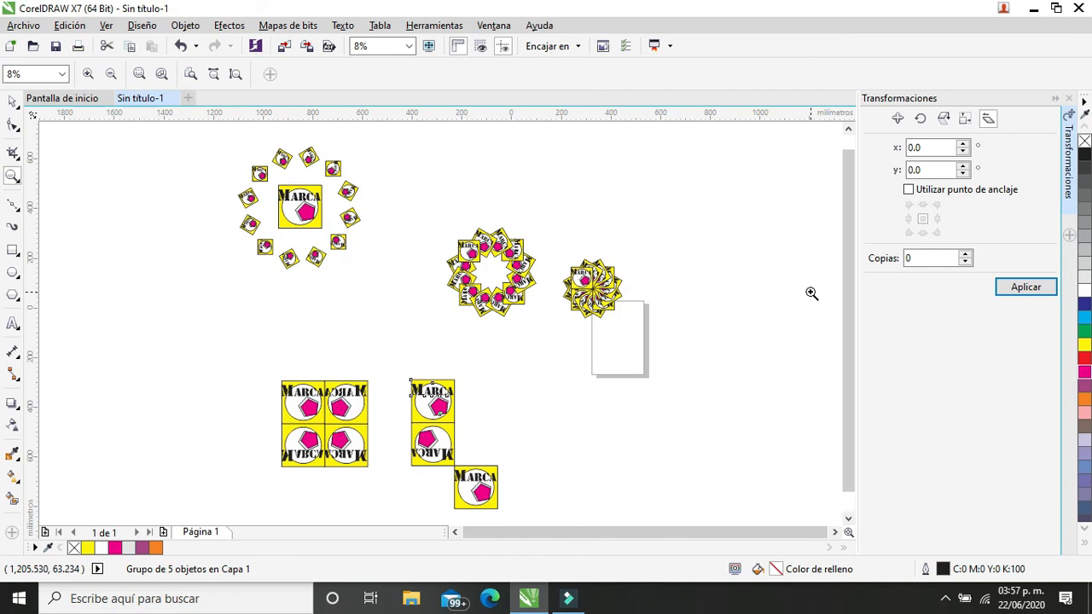
{"action": "left_click", "coordinate": [12, 101]}
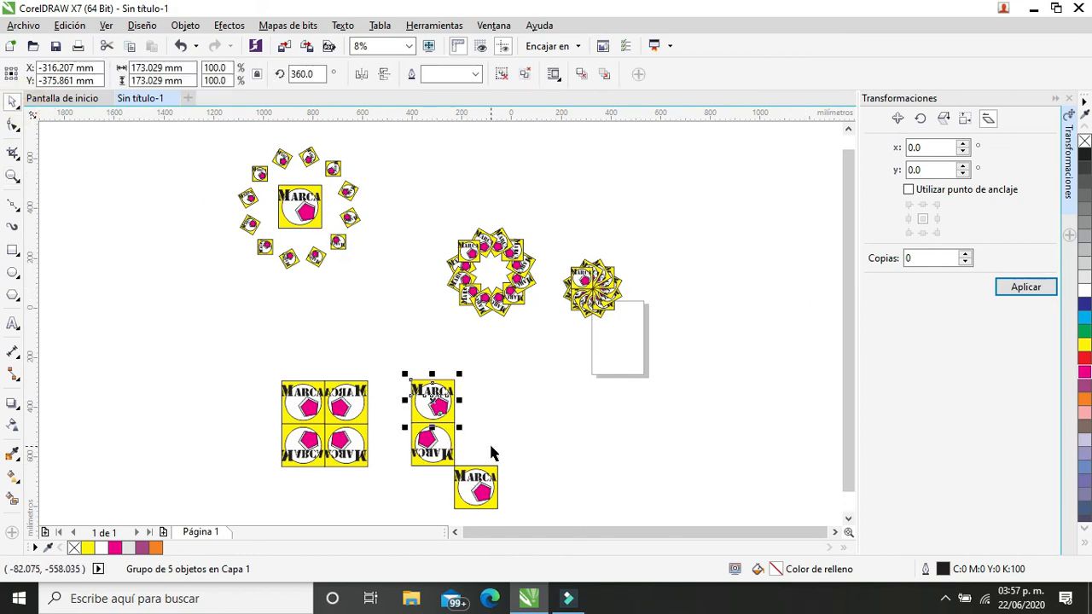